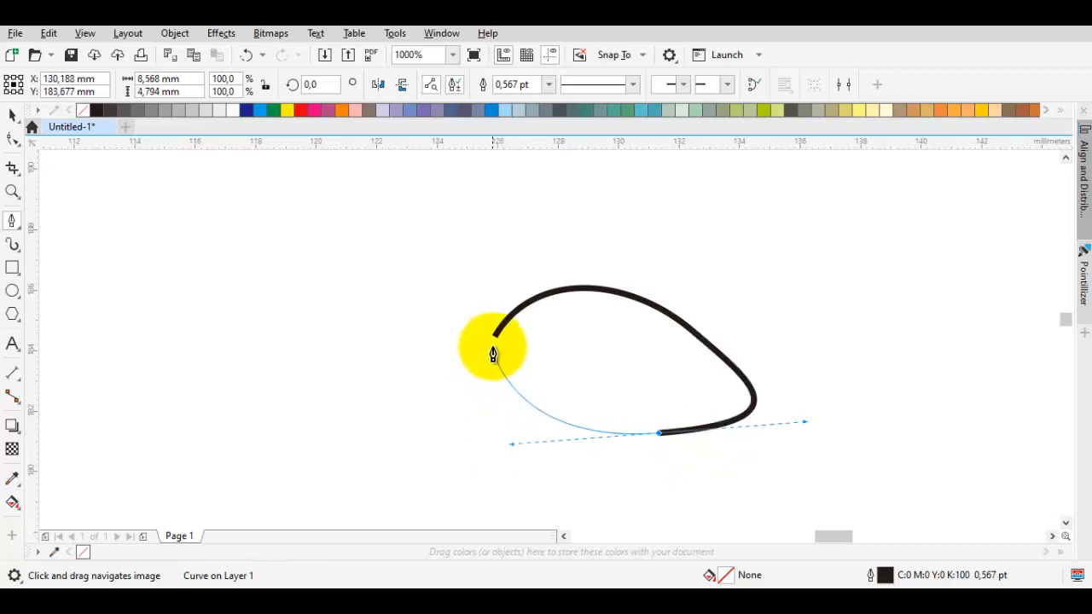
Finish the closed dome-shaped outline and scale it down to about 6.02 by 3.21 mm
{"action": "left_click_drag", "start_coordinate": [493, 337], "coordinate": [433, 445]}
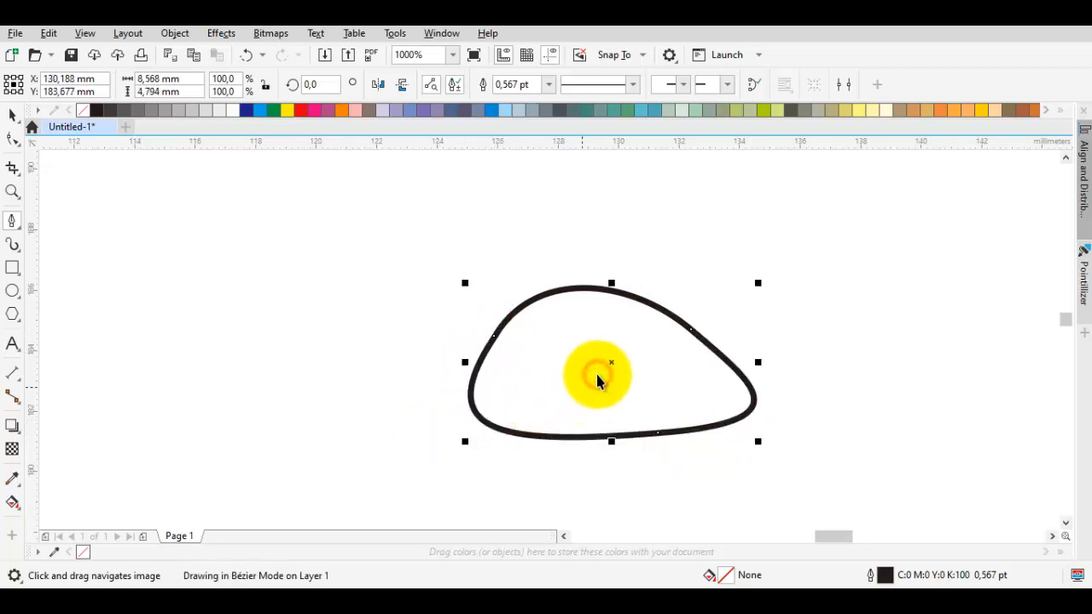
{"action": "key", "text": "F10"}
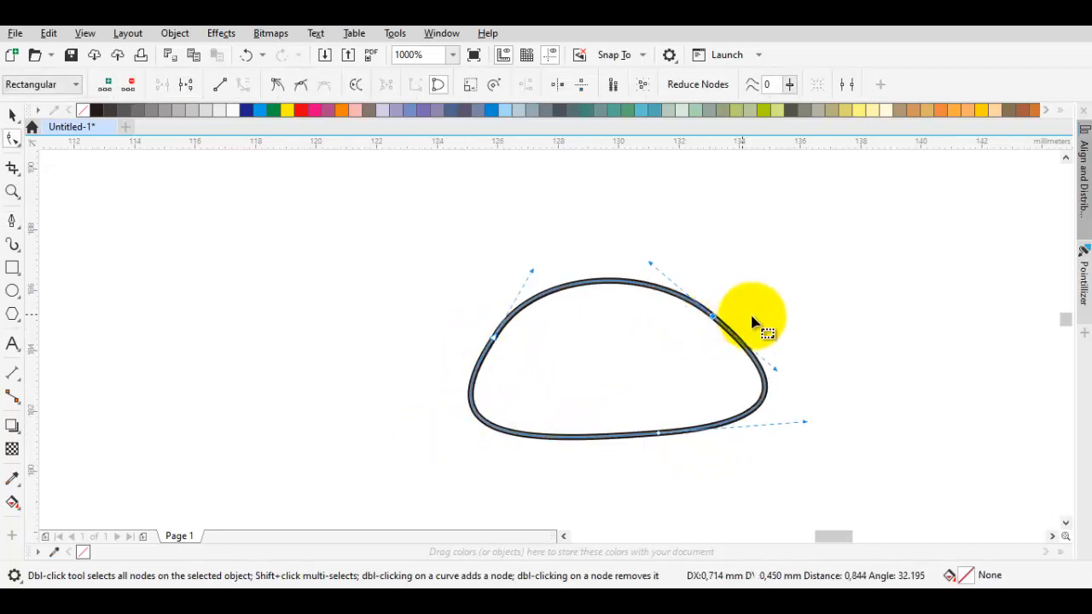
{"action": "key", "text": "space"}
{"action": "left_click_drag", "start_coordinate": [768, 275], "coordinate": [658, 333]}
{"action": "scroll", "coordinate": [560, 406], "scroll_direction": "up", "scroll_amount": 2}
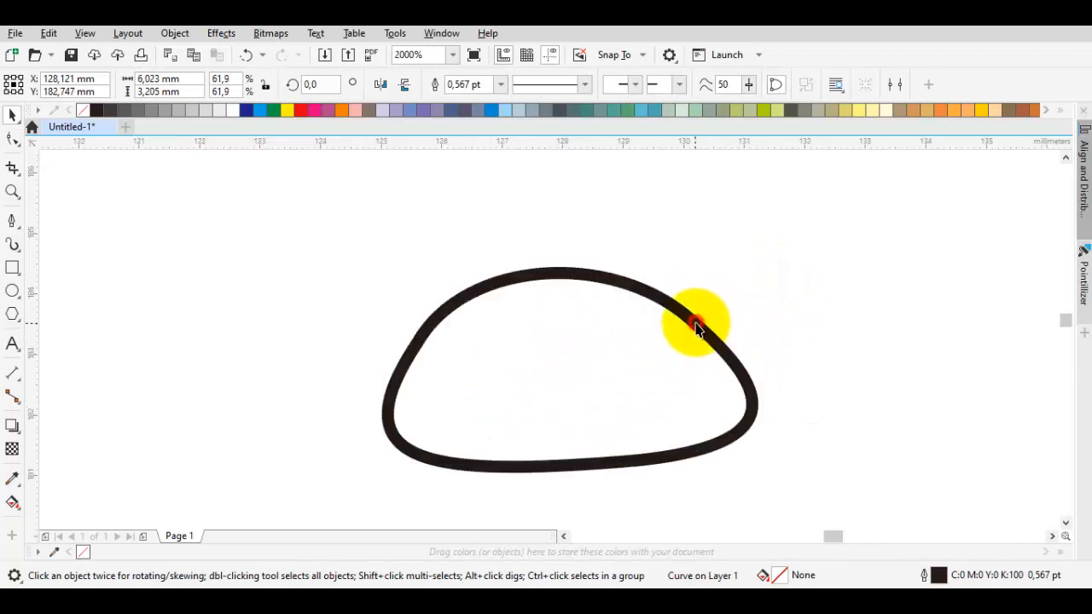
Delete the dome's upper-right node, move its left node outward and make it smooth to even out the arch
{"action": "key", "text": "space"}
{"action": "double_click", "coordinate": [689, 321]}
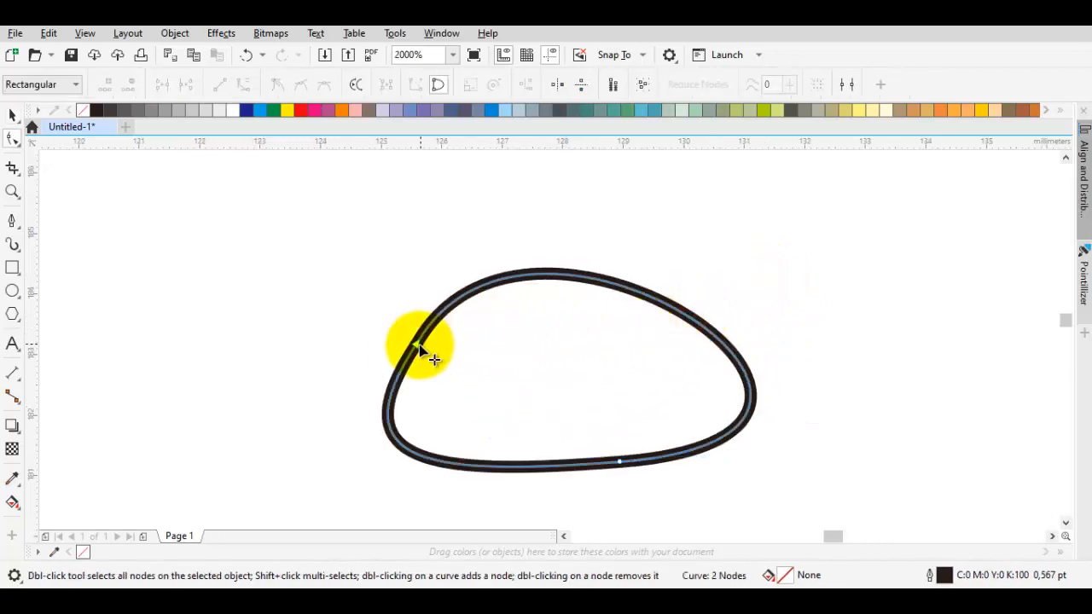
{"action": "left_click_drag", "start_coordinate": [417, 345], "coordinate": [393, 343]}
{"action": "right_click", "coordinate": [390, 342]}
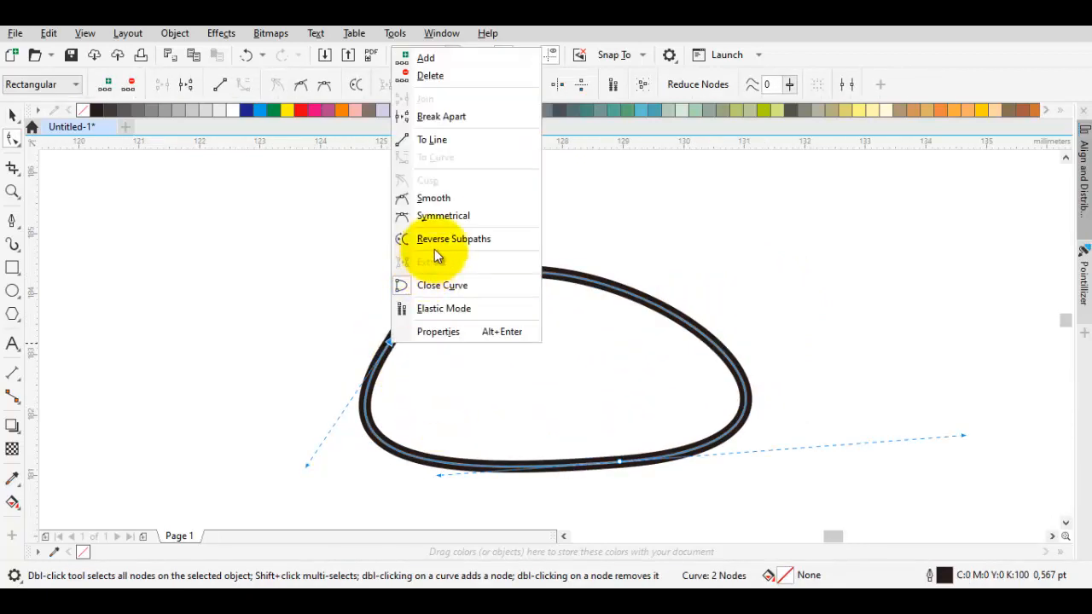
{"action": "left_click", "coordinate": [446, 199]}
{"action": "left_click_drag", "start_coordinate": [528, 271], "coordinate": [521, 345]}
{"action": "left_click_drag", "start_coordinate": [504, 219], "coordinate": [574, 194]}
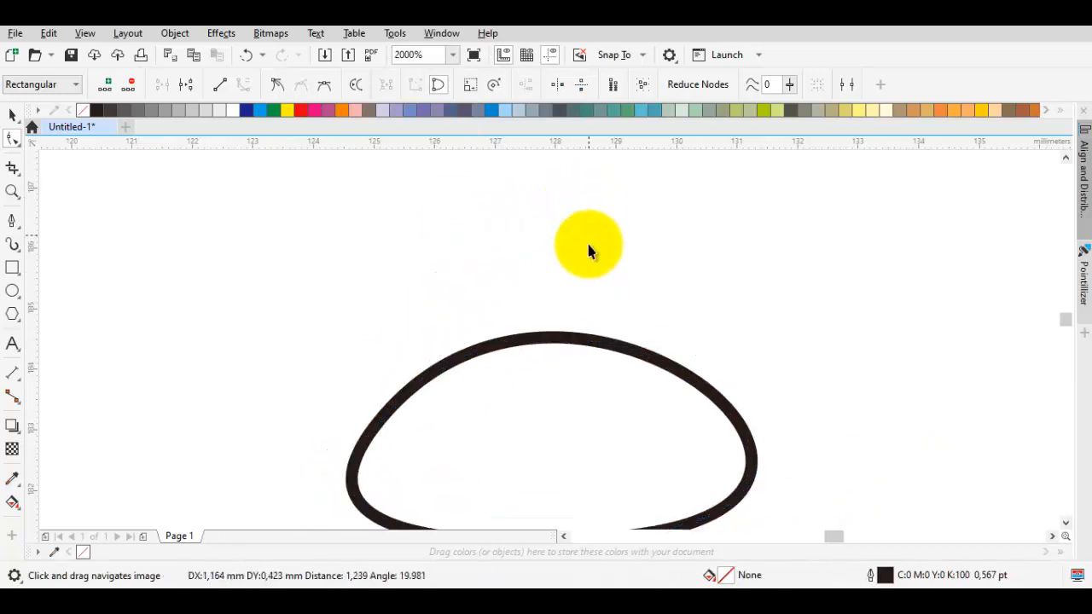
{"action": "key", "text": "space"}
Draw a closed, elongated horizontal shape with the Pen tool, overlapping the dome's left side
{"action": "left_click_drag", "start_coordinate": [488, 370], "coordinate": [604, 314]}
{"action": "left_click_drag", "start_coordinate": [525, 363], "coordinate": [581, 328]}
{"action": "key", "text": "p"}
{"action": "mouse_move", "coordinate": [648, 343]}
{"action": "left_mouse_down"}
{"action": "mouse_move", "coordinate": [557, 388]}
{"action": "mouse_move", "coordinate": [580, 384]}
{"action": "left_mouse_up"}
{"action": "left_click_drag", "start_coordinate": [388, 373], "coordinate": [322, 395]}
{"action": "mouse_move", "coordinate": [577, 427]}
{"action": "left_mouse_down"}
{"action": "mouse_move", "coordinate": [736, 332]}
{"action": "mouse_move", "coordinate": [759, 356]}
{"action": "left_mouse_up"}
{"action": "left_click", "coordinate": [652, 345]}
Reshape the elongated left shape by adjusting its nodes and upper curve handle, making it about 6.01 by 1.81 mm
{"action": "key", "text": "space"}
{"action": "double_click", "coordinate": [624, 383]}
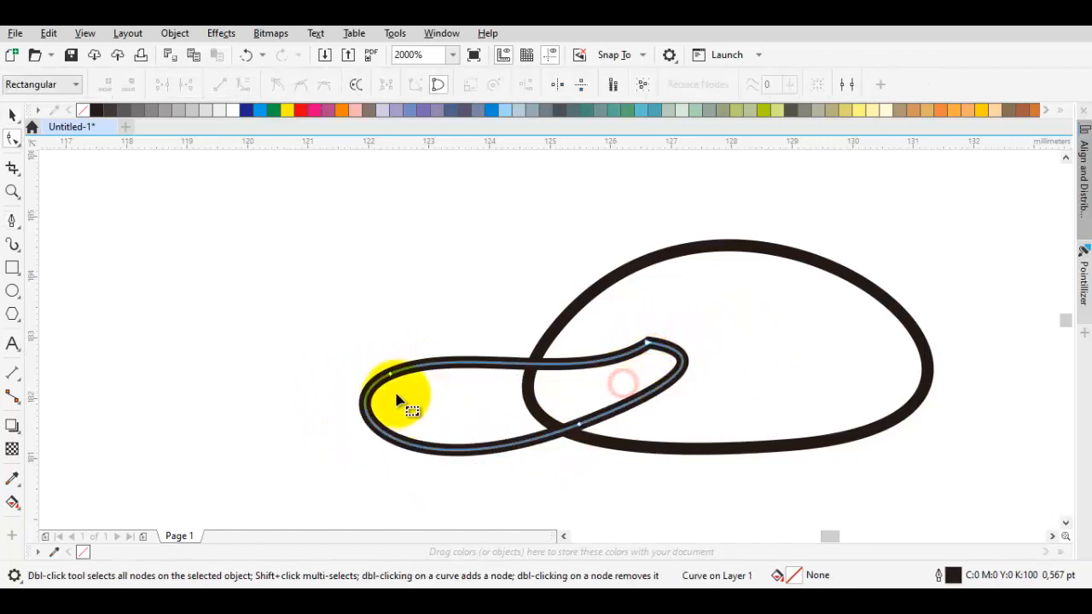
{"action": "left_click_drag", "start_coordinate": [388, 373], "coordinate": [371, 366]}
{"action": "left_click_drag", "start_coordinate": [434, 343], "coordinate": [482, 318]}
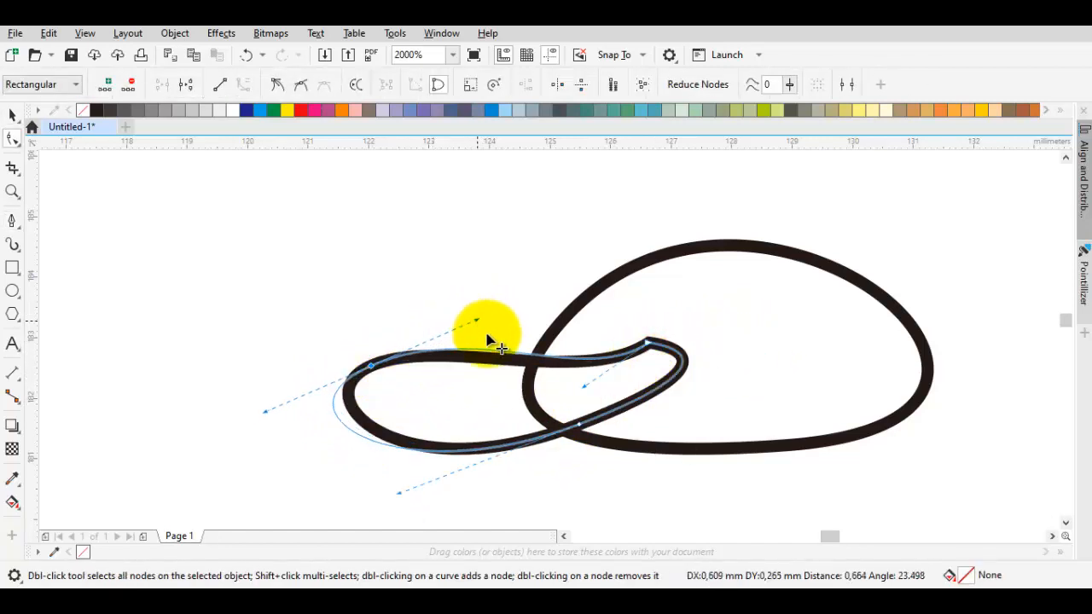
{"action": "left_click_drag", "start_coordinate": [579, 426], "coordinate": [608, 429]}
Enlarge the dome from its center to about 7.9 by 4.02 mm and shift the left shape slightly outward
{"action": "key", "text": "space"}
{"action": "left_click", "coordinate": [764, 376]}
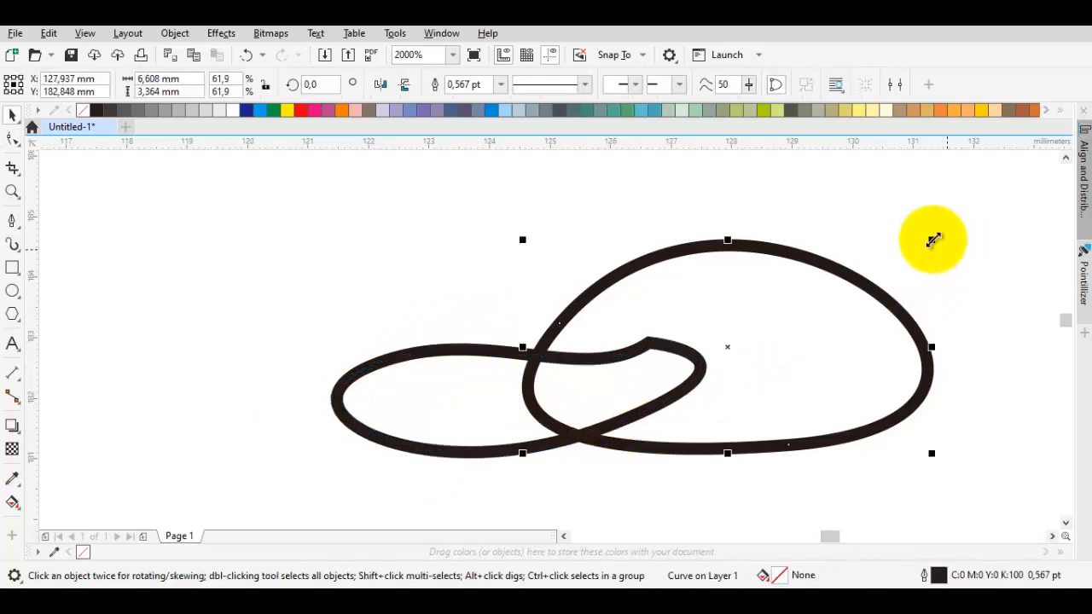
{"action": "left_click_drag", "start_coordinate": [932, 240], "coordinate": [970, 220]}
{"action": "left_click_drag", "start_coordinate": [404, 380], "coordinate": [402, 379]}
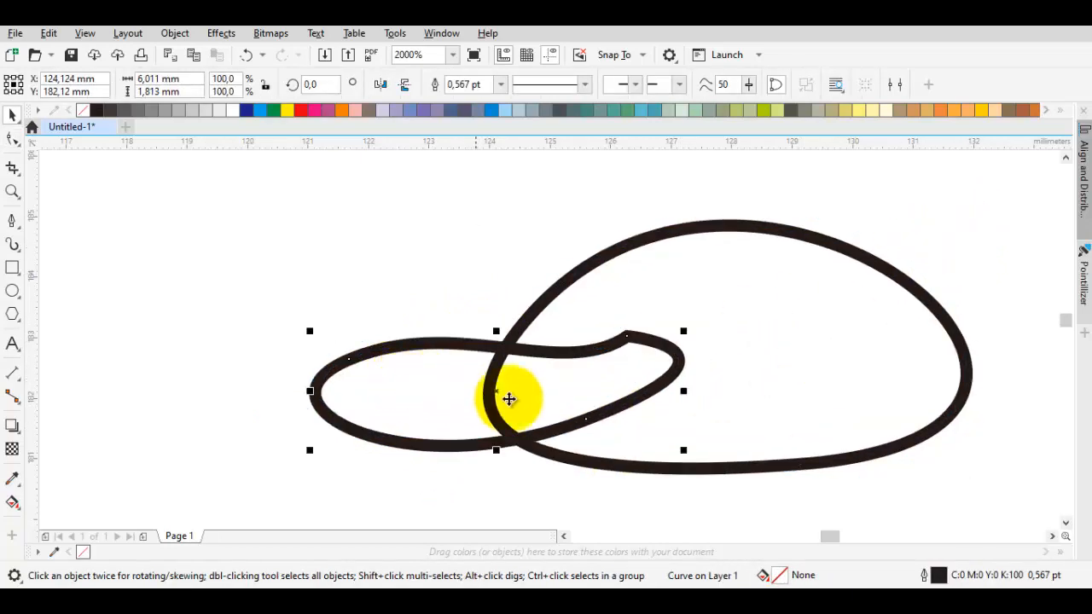
Draw a closed curved shape with the Pen tool from inside the dome's right side to a raised, tapered tip
{"action": "left_click_drag", "start_coordinate": [643, 398], "coordinate": [455, 365]}
{"action": "key", "text": "space"}
{"action": "left_click_drag", "start_coordinate": [892, 405], "coordinate": [814, 407]}
{"action": "left_click_drag", "start_coordinate": [976, 296], "coordinate": [905, 357]}
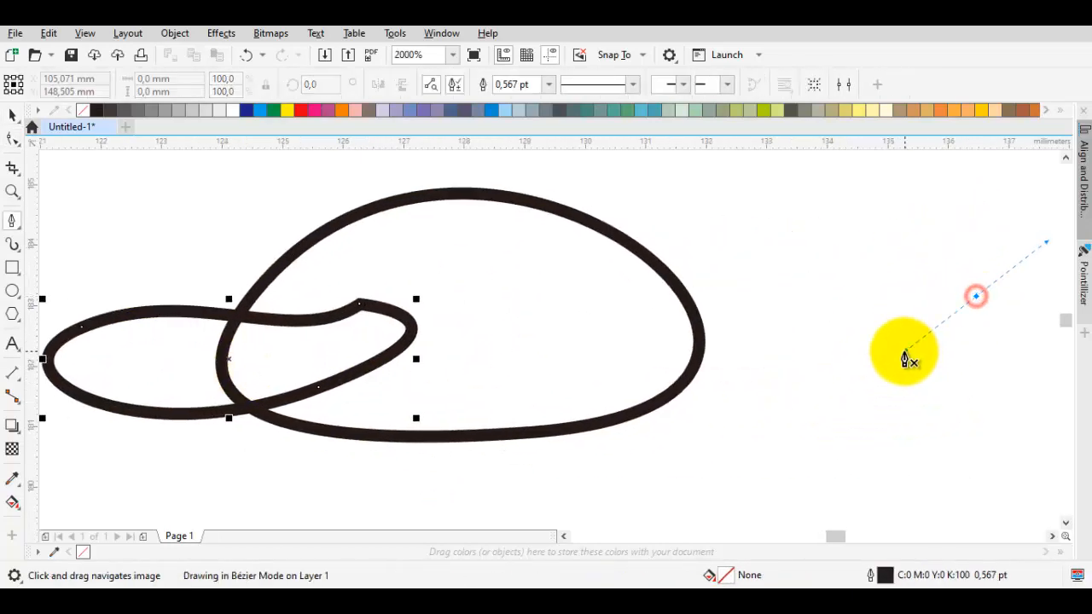
{"action": "left_click_drag", "start_coordinate": [986, 298], "coordinate": [840, 401]}
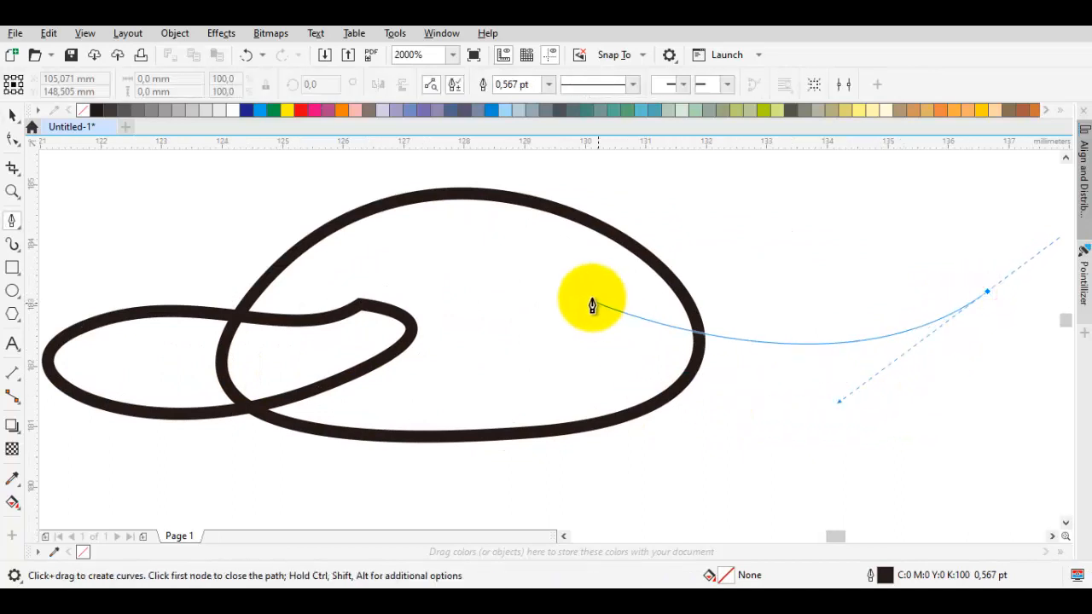
{"action": "left_click", "coordinate": [578, 290]}
{"action": "left_click_drag", "start_coordinate": [580, 413], "coordinate": [763, 513]}
{"action": "left_click_drag", "start_coordinate": [957, 352], "coordinate": [887, 402]}
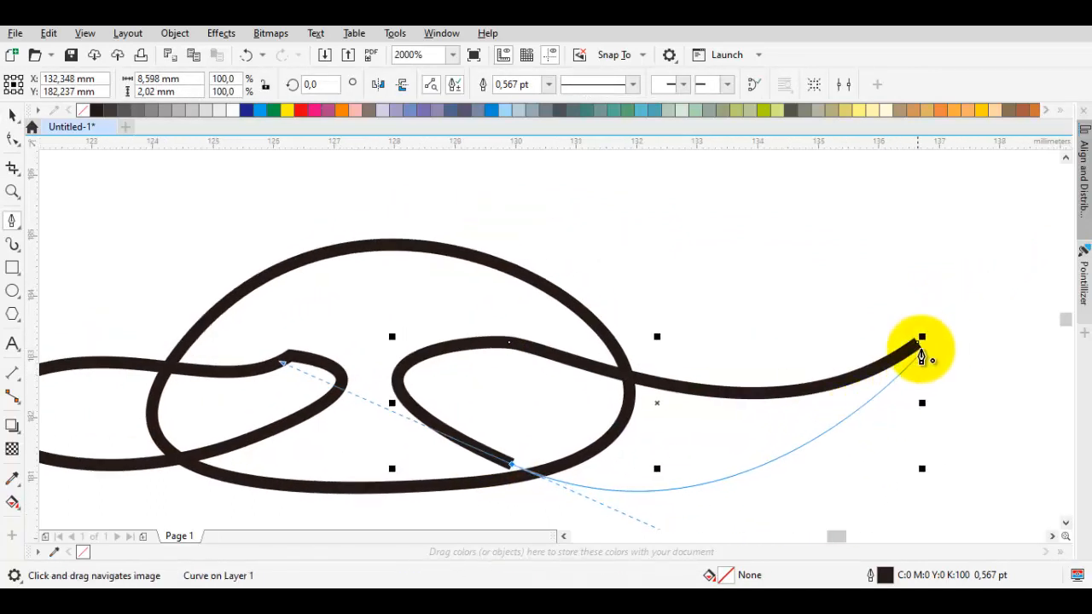
{"action": "left_click_drag", "start_coordinate": [920, 347], "coordinate": [1006, 288]}
Refine the tapered right shape by repositioning its tip node, making that node smooth and adjusting the lower-left node
{"action": "key", "text": "F10"}
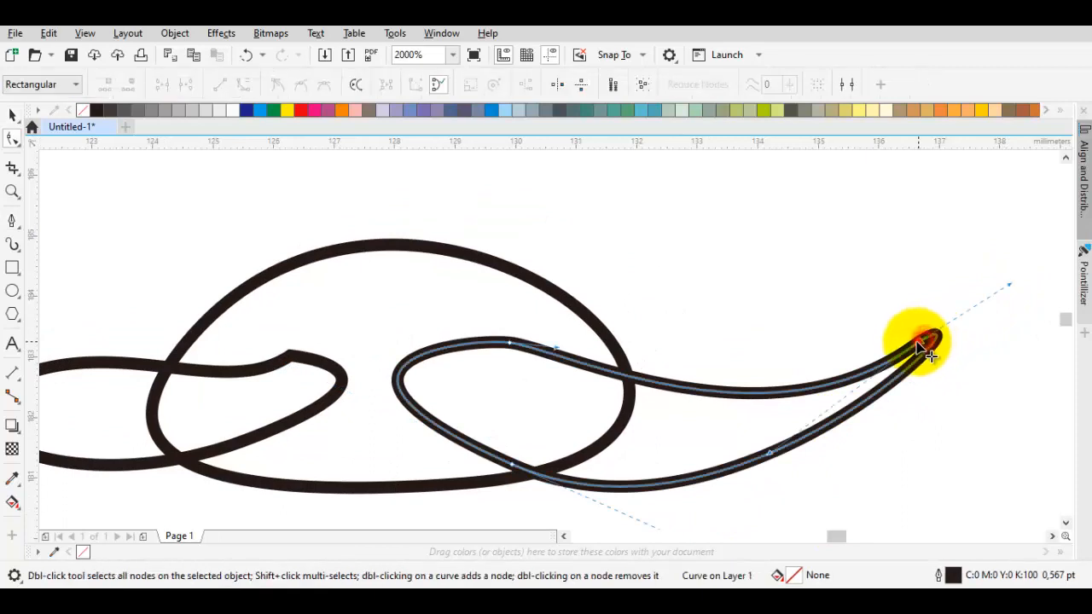
{"action": "left_click_drag", "start_coordinate": [735, 447], "coordinate": [711, 449]}
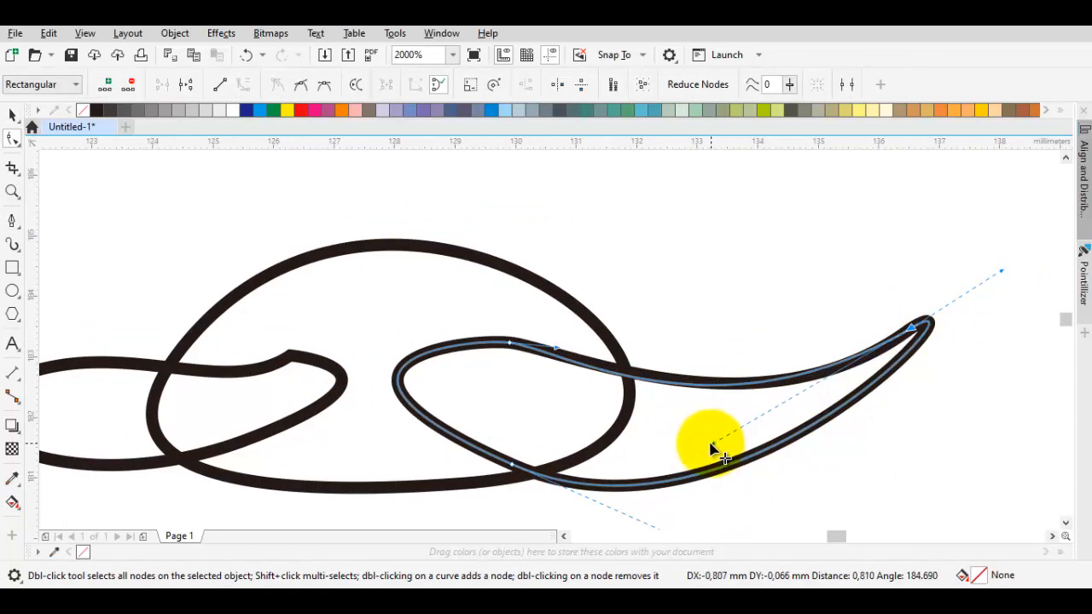
{"action": "right_click", "coordinate": [921, 321]}
{"action": "left_click", "coordinate": [953, 186]}
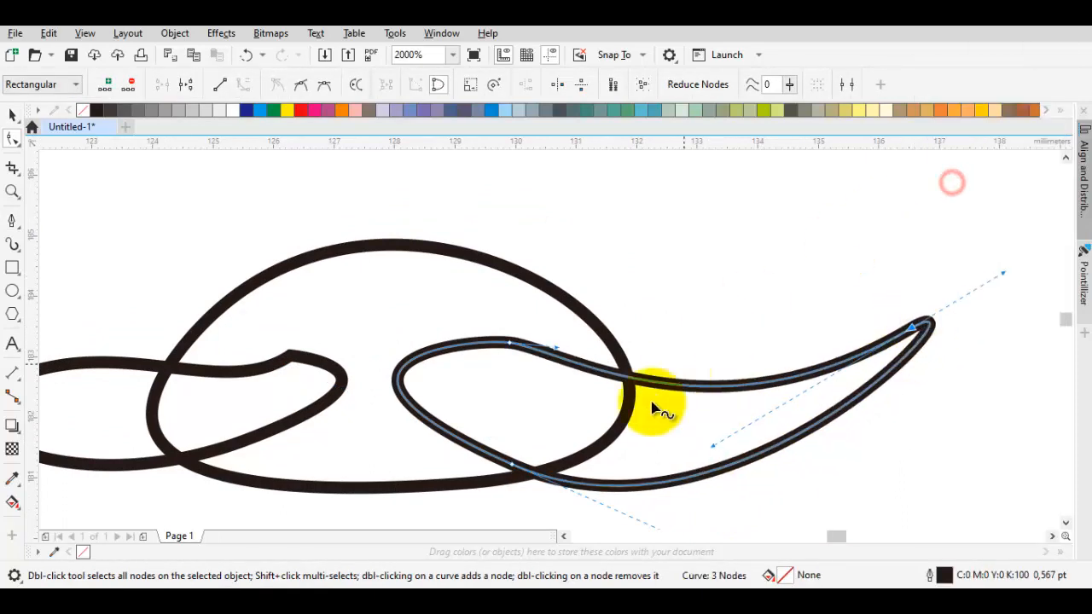
{"action": "left_click", "coordinate": [515, 460]}
{"action": "left_click_drag", "start_coordinate": [510, 440], "coordinate": [509, 437]}
Enlarge the dome to about 9.38 by 4.78 mm and move the left and right shapes outward to match
{"action": "key", "text": "space"}
{"action": "scroll", "coordinate": [603, 402], "scroll_direction": "down", "scroll_amount": 1}
{"action": "left_click_drag", "start_coordinate": [603, 403], "coordinate": [659, 353]}
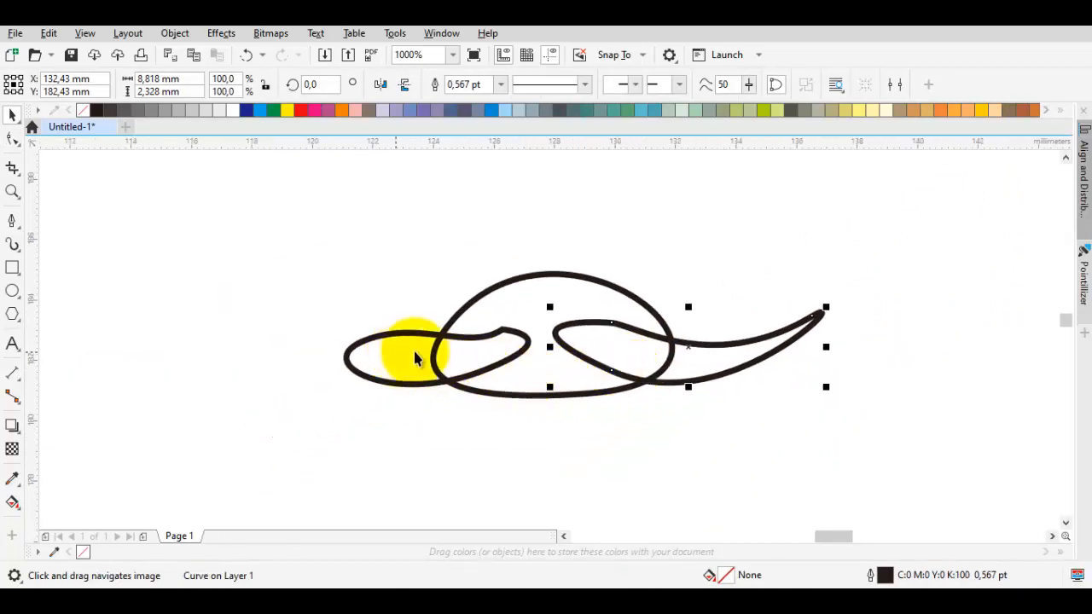
{"action": "left_click", "coordinate": [559, 273]}
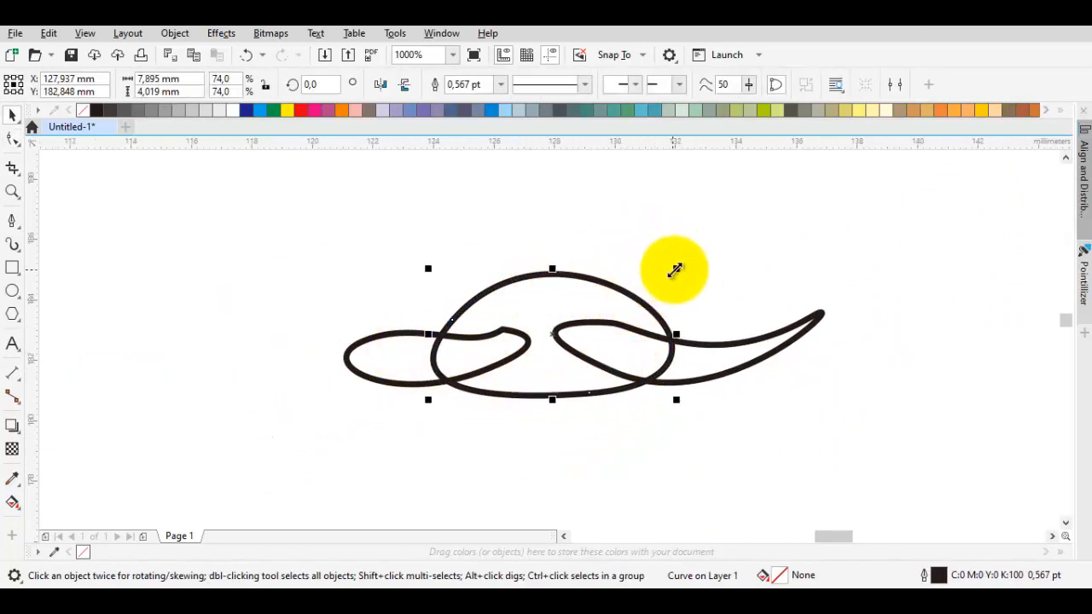
{"action": "left_click_drag", "start_coordinate": [680, 270], "coordinate": [702, 255]}
{"action": "left_click", "coordinate": [367, 362]}
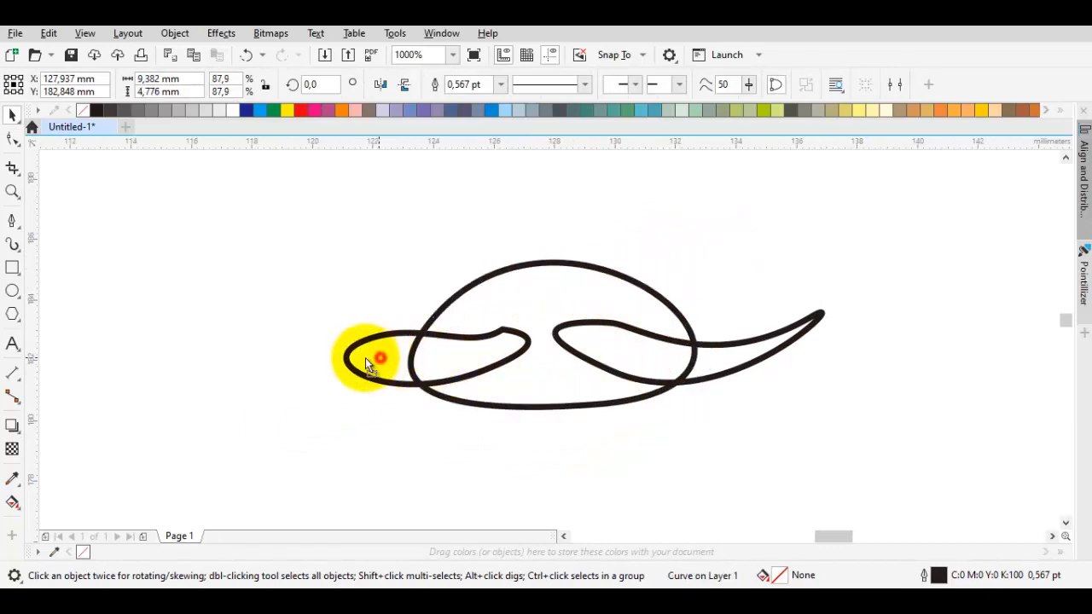
{"action": "left_click_drag", "start_coordinate": [341, 362], "coordinate": [338, 371]}
{"action": "left_click_drag", "start_coordinate": [720, 361], "coordinate": [762, 362]}
Adjust the lower-left node of the tapered right shape where it overlaps the dome
{"action": "double_click", "coordinate": [709, 378]}
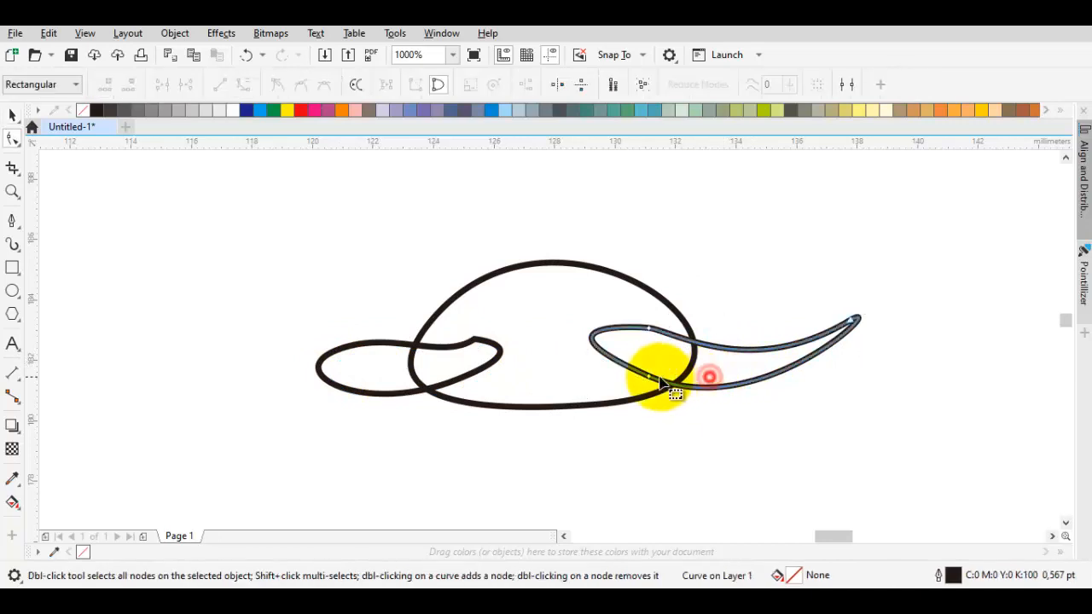
{"action": "scroll", "coordinate": [660, 376], "scroll_direction": "up", "scroll_amount": 1}
{"action": "left_click_drag", "start_coordinate": [638, 375], "coordinate": [619, 375]}
{"action": "left_click_drag", "start_coordinate": [763, 443], "coordinate": [870, 482]}
{"action": "scroll", "coordinate": [870, 482], "scroll_direction": "down", "scroll_amount": 1}
{"action": "key", "text": "space"}
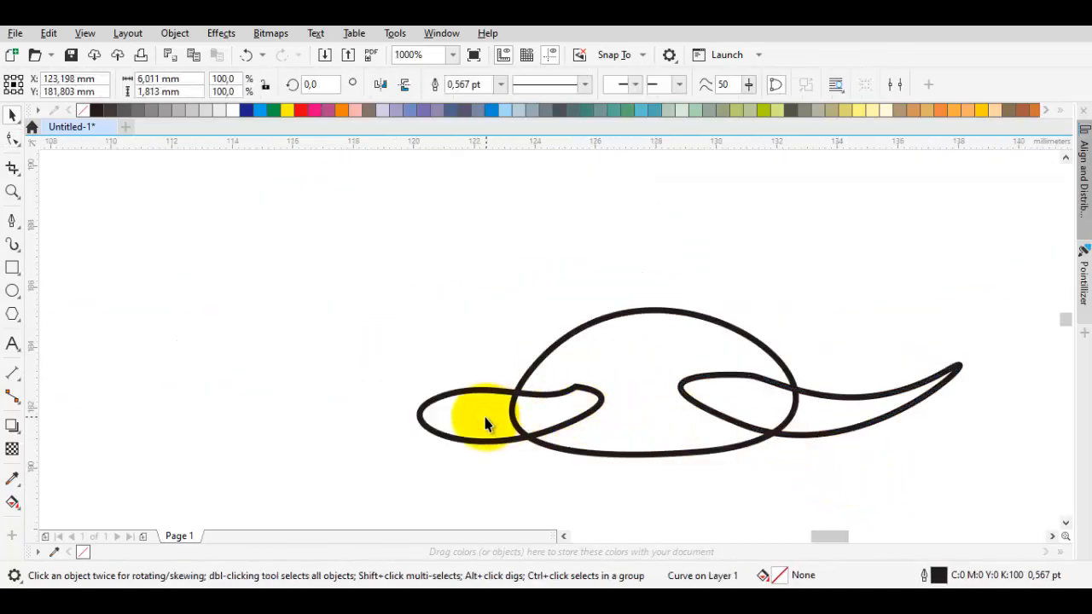
Weld the dome, the tapered right shape and the elongated left shape into one outline
{"action": "left_click_drag", "start_coordinate": [315, 296], "coordinate": [973, 429]}
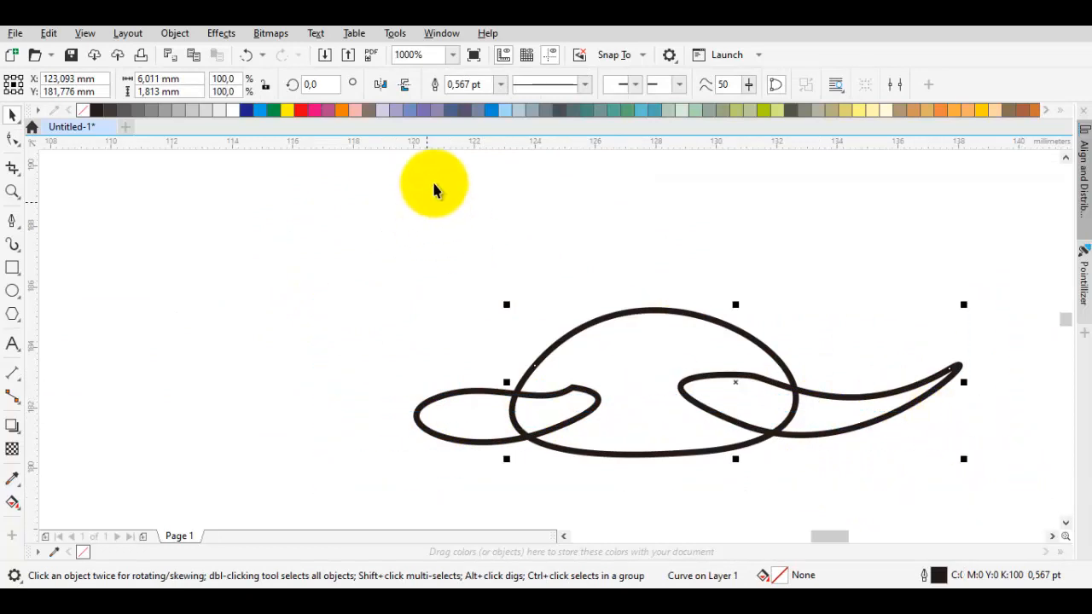
{"action": "left_click", "coordinate": [463, 84]}
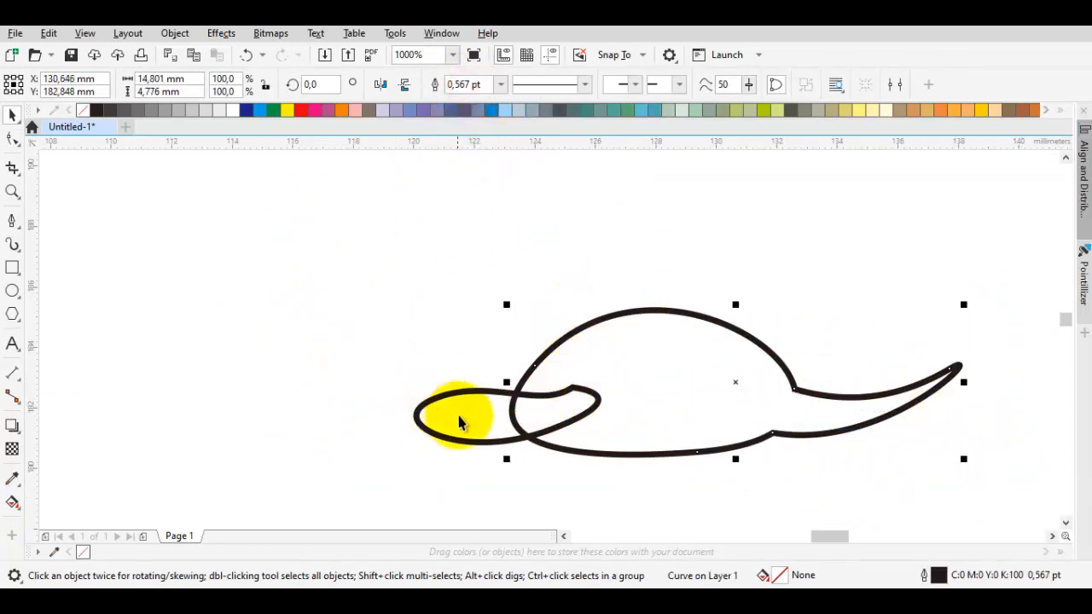
{"action": "left_click", "coordinate": [458, 422], "text": "shift"}
{"action": "left_click", "coordinate": [463, 83]}
Simplify the welded outline's underside by deleting the lower-left junction node and the bottom middle node
{"action": "key", "text": "F10"}
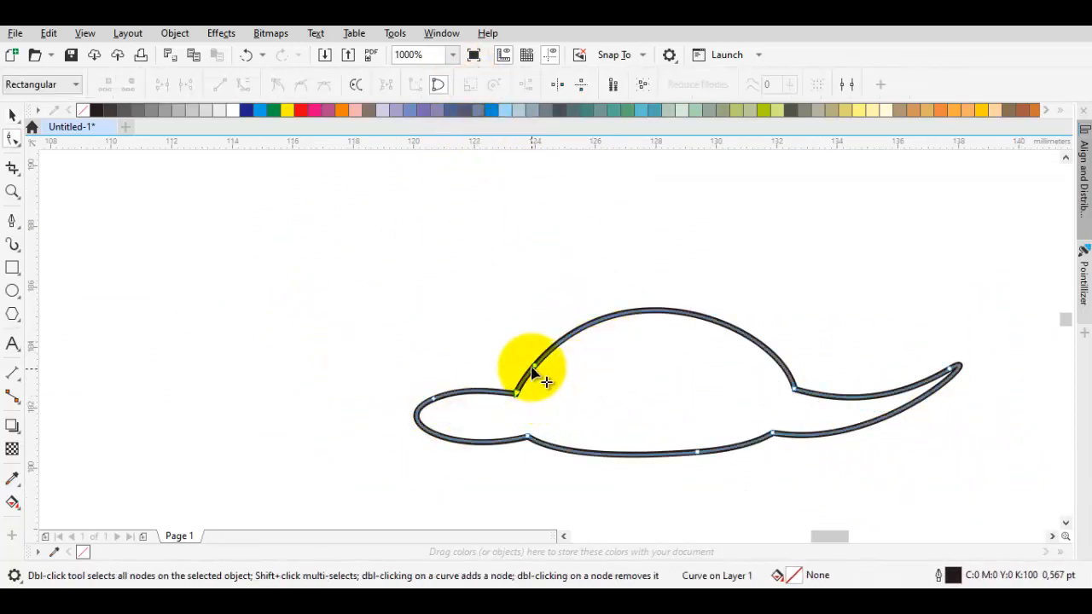
{"action": "double_click", "coordinate": [525, 437]}
{"action": "double_click", "coordinate": [771, 433]}
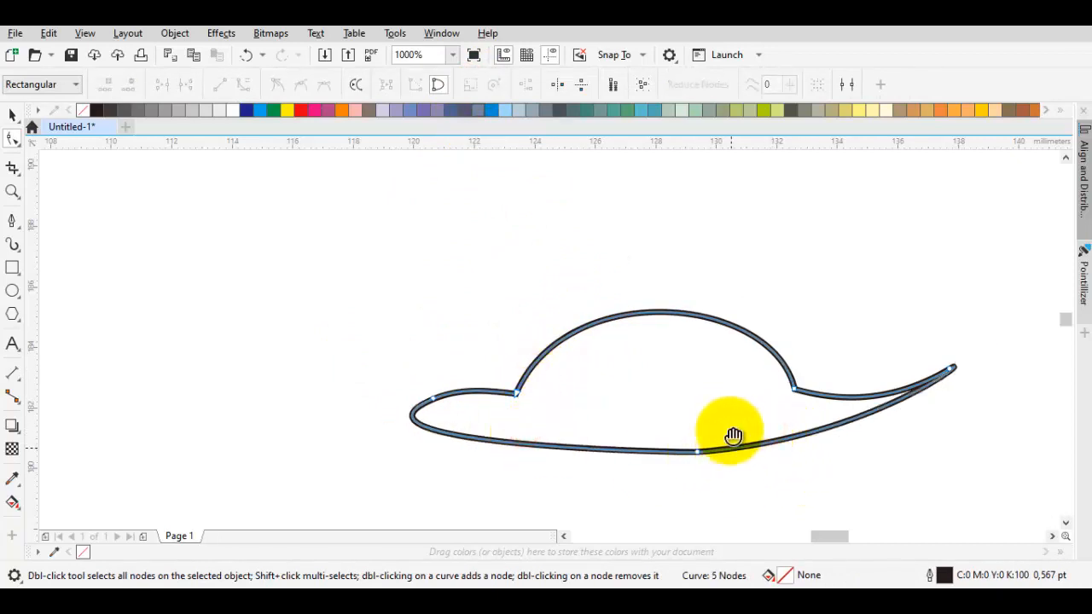
{"action": "left_click_drag", "start_coordinate": [730, 431], "coordinate": [682, 342]}
{"action": "key", "text": "ctrl+z"}
{"action": "left_click", "coordinate": [648, 365]}
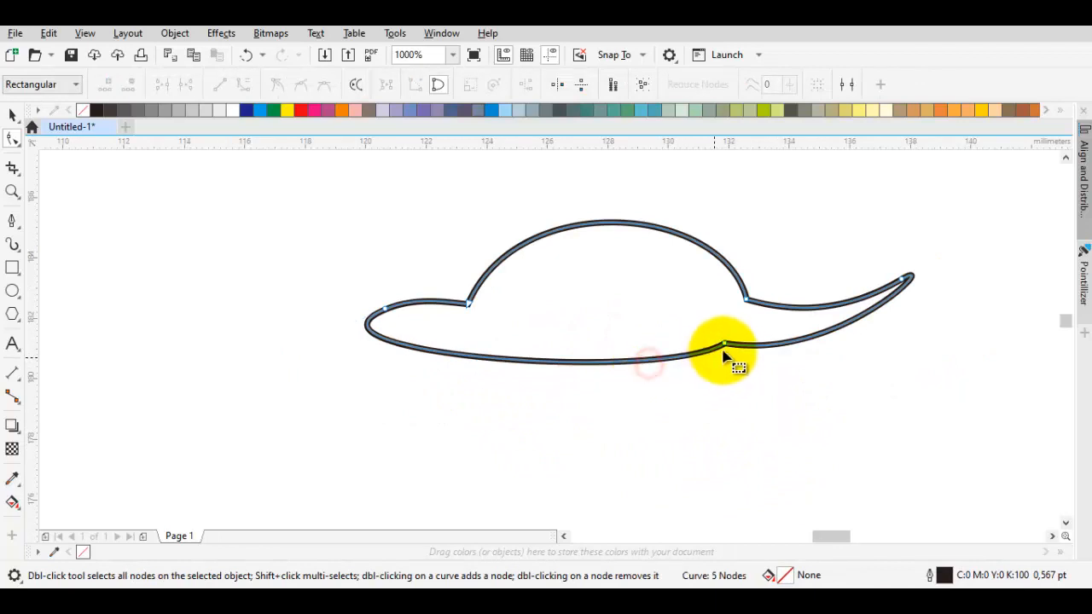
Move the lower-right junction node down and left and make it smooth to form a continuous underside
{"action": "right_click", "coordinate": [692, 290]}
{"action": "left_click", "coordinate": [733, 419]}
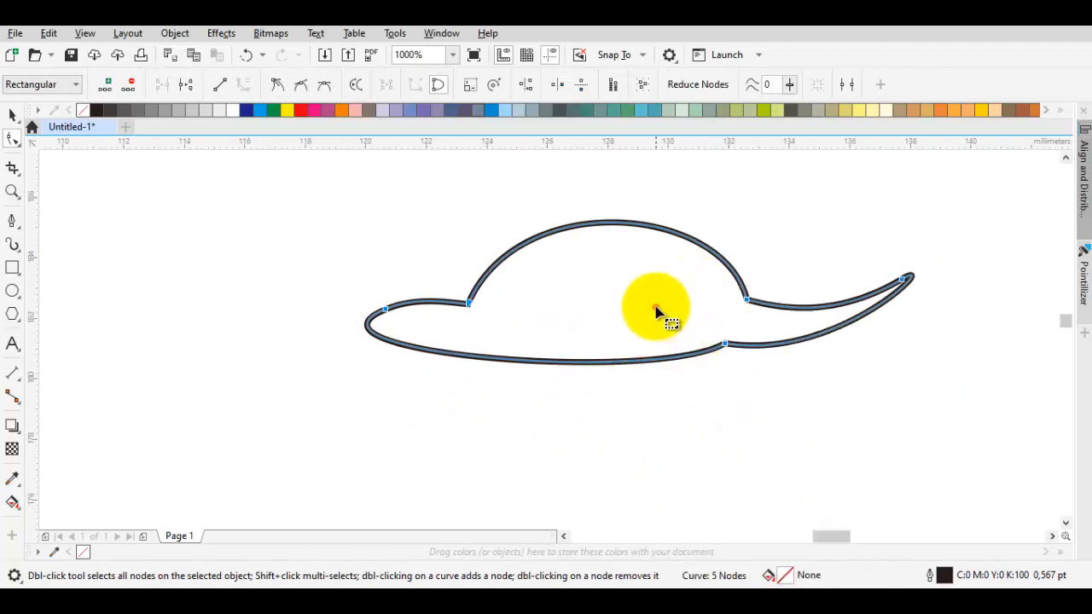
{"action": "scroll", "coordinate": [711, 336], "scroll_direction": "up", "scroll_amount": 2}
{"action": "left_click_drag", "start_coordinate": [748, 365], "coordinate": [723, 381]}
{"action": "right_click", "coordinate": [757, 381]}
{"action": "left_click", "coordinate": [795, 236]}
{"action": "left_click", "coordinate": [783, 331]}
{"action": "scroll", "coordinate": [729, 377], "scroll_direction": "down", "scroll_amount": 1}
{"action": "left_click_drag", "start_coordinate": [912, 379], "coordinate": [807, 304]}
Refine the outline's right tip by moving its node, making it smooth and shortening its curve handles
{"action": "left_click_drag", "start_coordinate": [856, 228], "coordinate": [792, 253]}
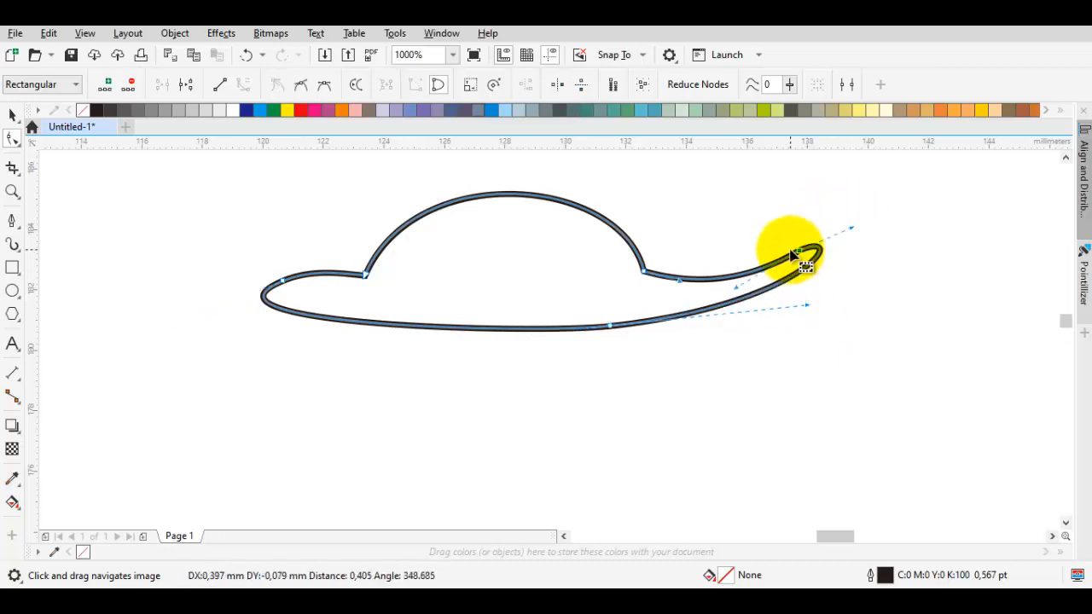
{"action": "right_click", "coordinate": [800, 252]}
{"action": "left_click", "coordinate": [841, 400]}
{"action": "scroll", "coordinate": [801, 270], "scroll_direction": "up", "scroll_amount": 2}
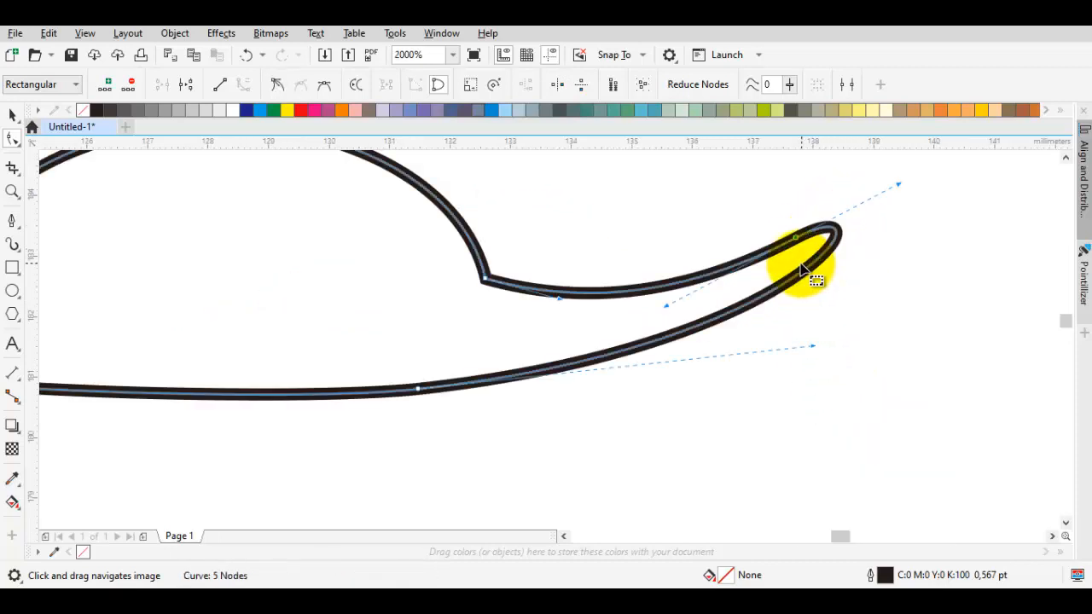
{"action": "left_click_drag", "start_coordinate": [799, 245], "coordinate": [696, 296]}
{"action": "left_click_drag", "start_coordinate": [793, 247], "coordinate": [806, 249]}
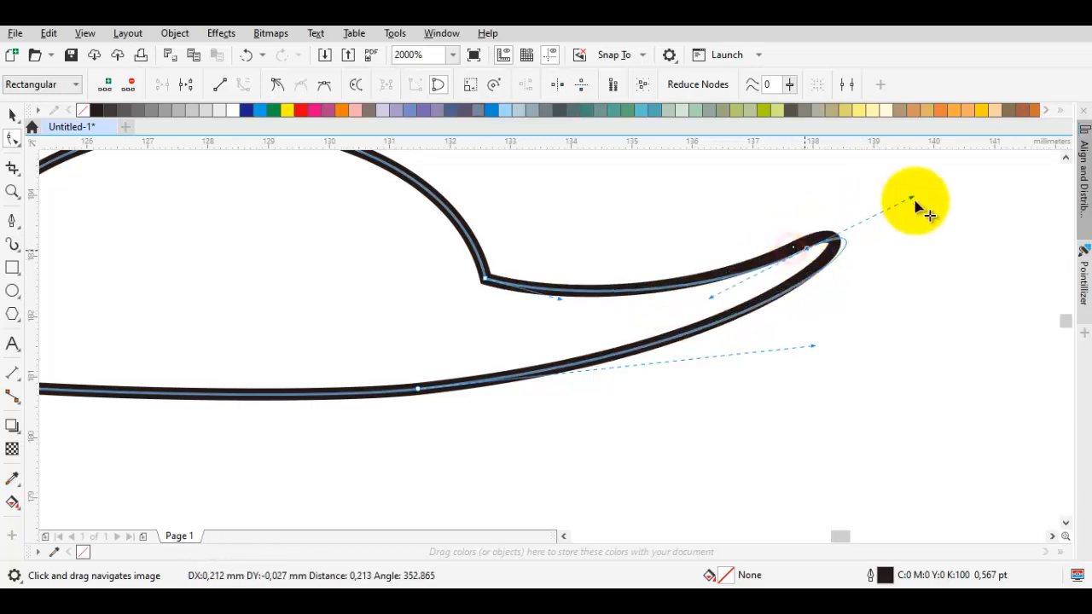
{"action": "left_click_drag", "start_coordinate": [915, 203], "coordinate": [853, 231]}
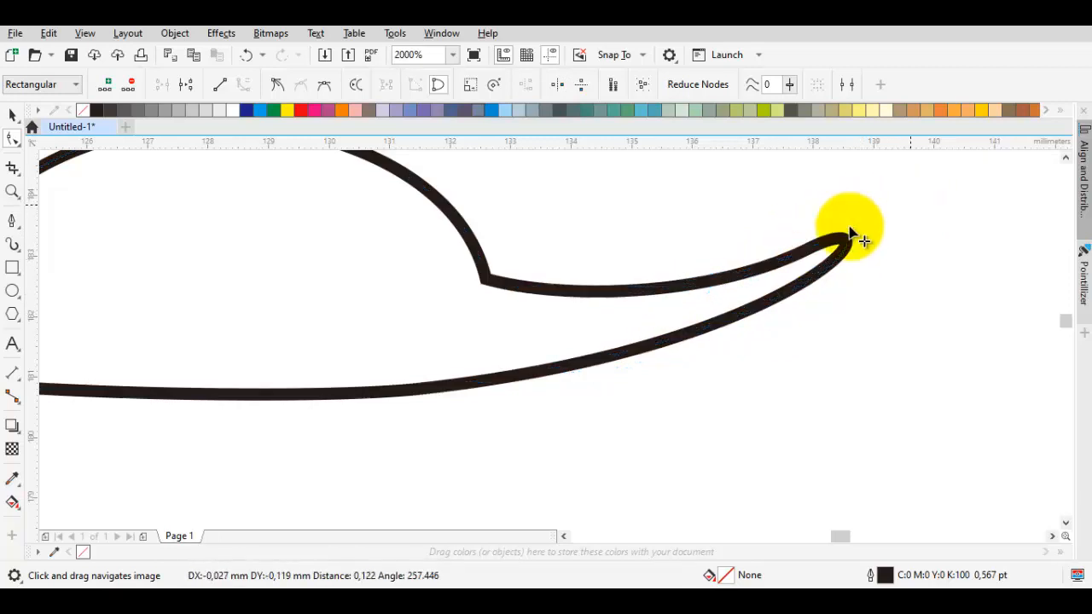
Deepen the curve where the right side meets the dome and raise the dome's left arch
{"action": "left_click", "coordinate": [560, 301]}
{"action": "left_click_drag", "start_coordinate": [533, 329], "coordinate": [531, 327]}
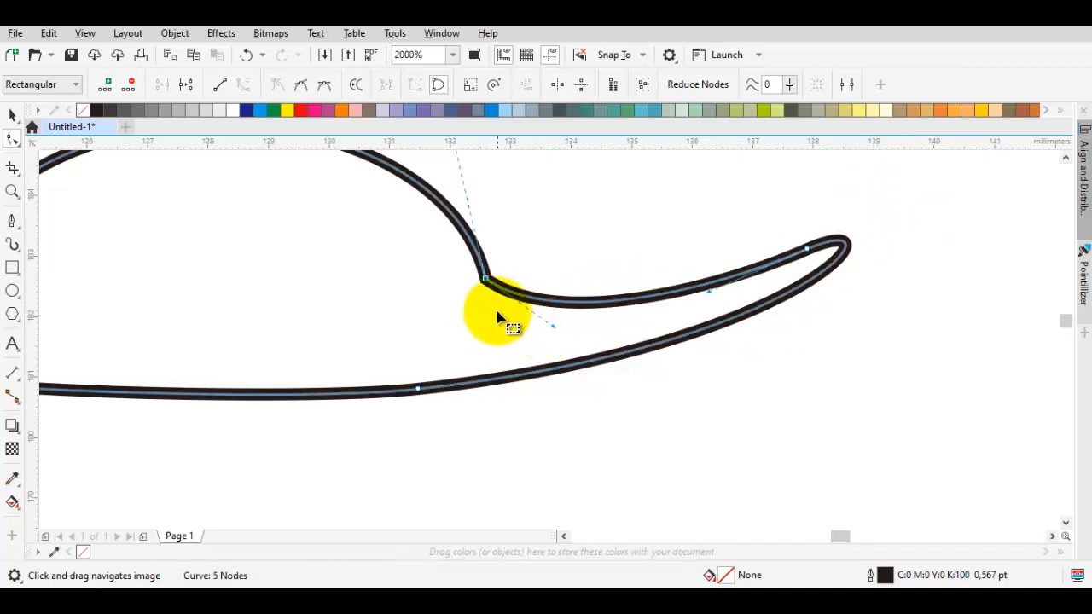
{"action": "left_click_drag", "start_coordinate": [506, 280], "coordinate": [507, 280]}
{"action": "scroll", "coordinate": [502, 310], "scroll_direction": "down", "scroll_amount": 1}
{"action": "left_click_drag", "start_coordinate": [454, 304], "coordinate": [615, 367]}
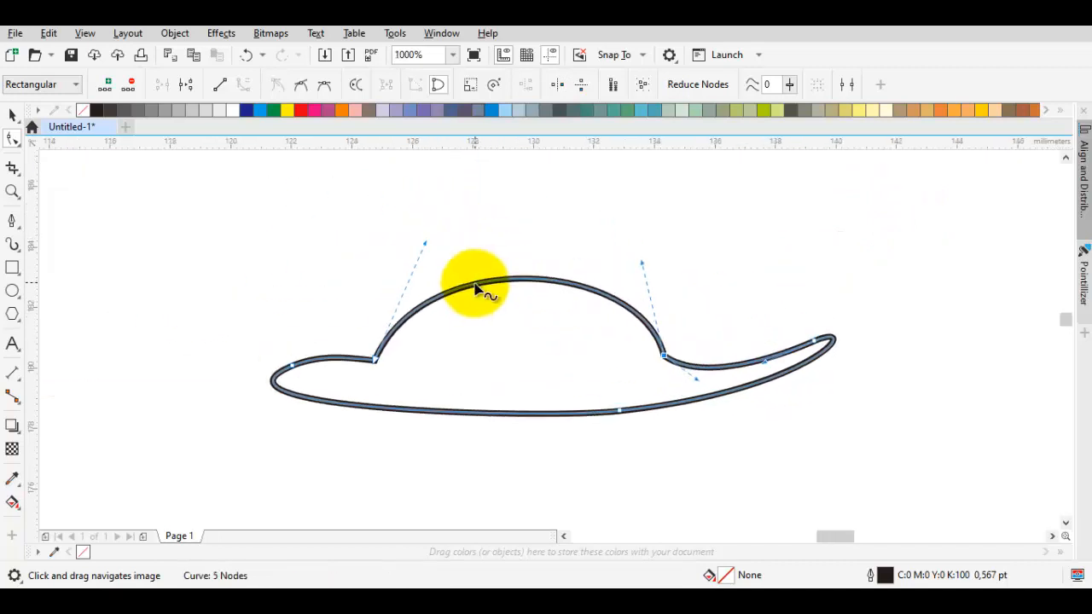
{"action": "left_click_drag", "start_coordinate": [426, 239], "coordinate": [460, 193]}
Move the node at the outline's left tip outward, angle its lower curve handle downward and make the node smooth
{"action": "left_click_drag", "start_coordinate": [323, 341], "coordinate": [305, 354]}
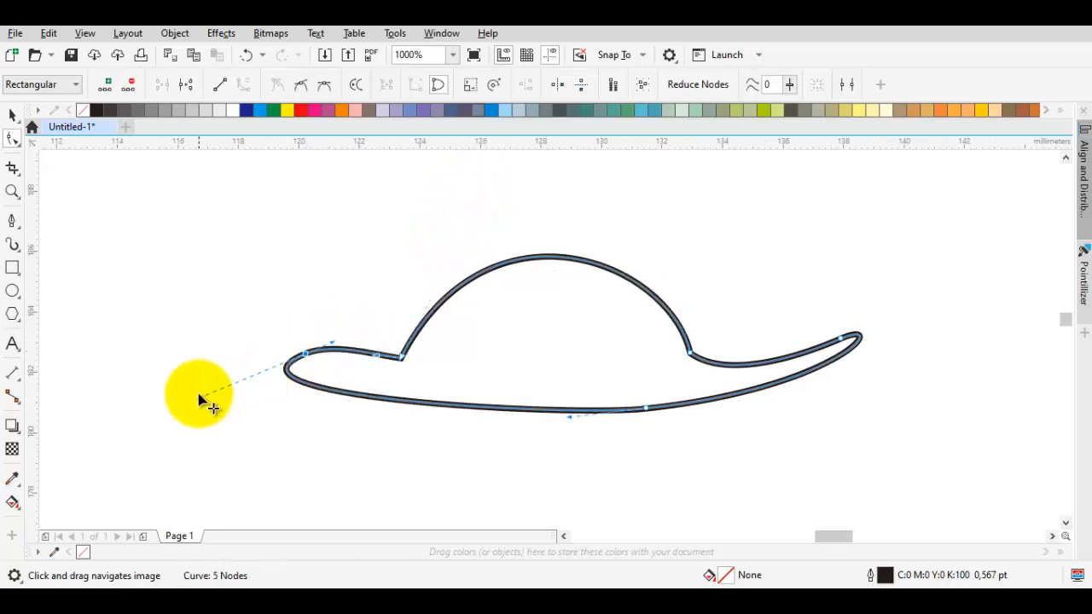
{"action": "left_click_drag", "start_coordinate": [199, 397], "coordinate": [226, 419]}
{"action": "right_click", "coordinate": [307, 365]}
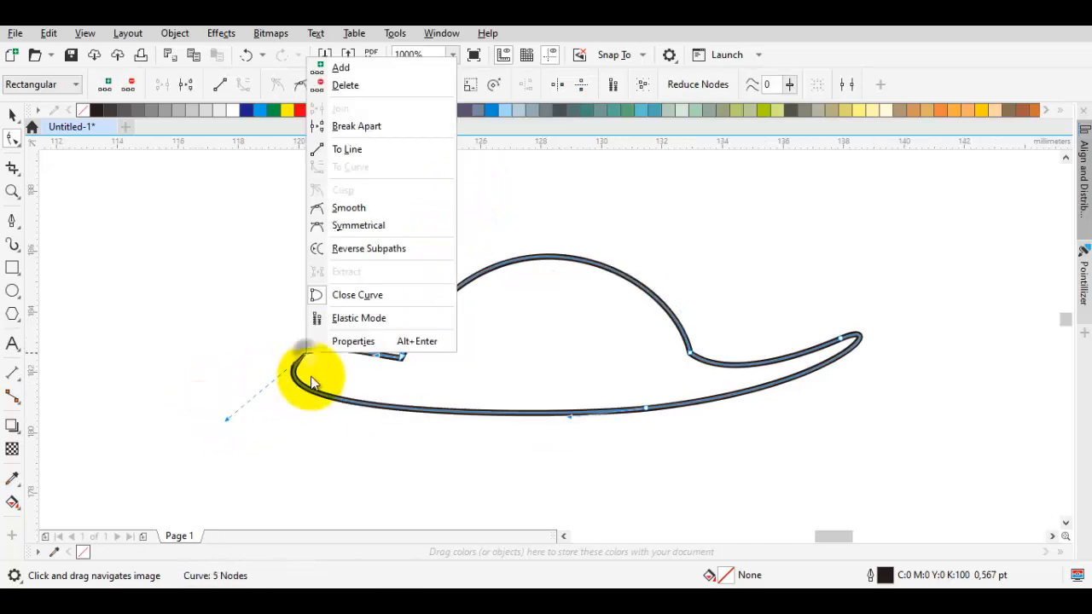
{"action": "left_click", "coordinate": [353, 207]}
Smooth the junction between the left side and the dome, pulling its handle down and left, and adjust the left tip's upper handle
{"action": "left_click", "coordinate": [401, 354]}
{"action": "scroll", "coordinate": [403, 358], "scroll_direction": "up", "scroll_amount": 1}
{"action": "left_click", "coordinate": [403, 341]}
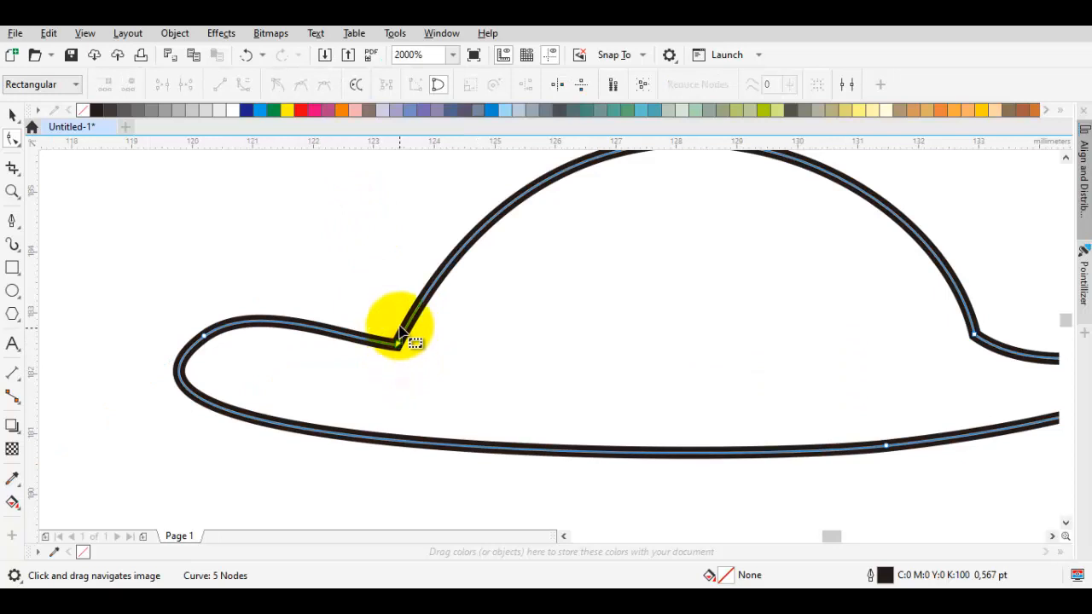
{"action": "left_click_drag", "start_coordinate": [396, 343], "coordinate": [360, 381]}
{"action": "right_click", "coordinate": [402, 324]}
{"action": "left_click", "coordinate": [452, 182]}
{"action": "left_click", "coordinate": [205, 338]}
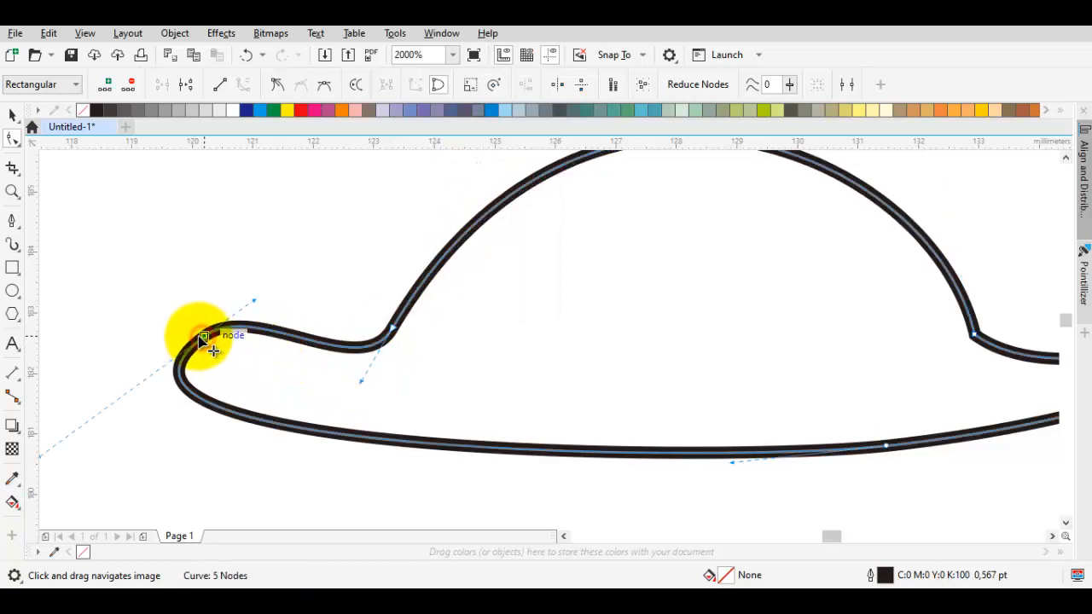
{"action": "left_click_drag", "start_coordinate": [253, 309], "coordinate": [179, 336]}
Flatten the outline's underside by lengthening the curve handles on both sides of its bottom node
{"action": "scroll", "coordinate": [221, 354], "scroll_direction": "down", "scroll_amount": 1}
{"action": "key", "text": "space"}
{"action": "double_click", "coordinate": [438, 332]}
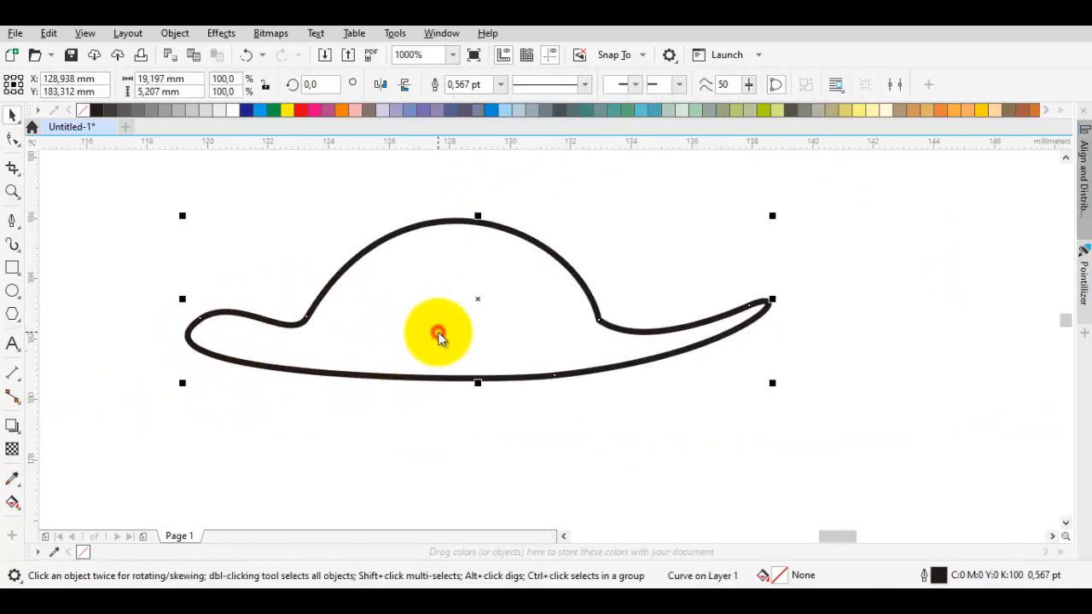
{"action": "right_click", "coordinate": [555, 380]}
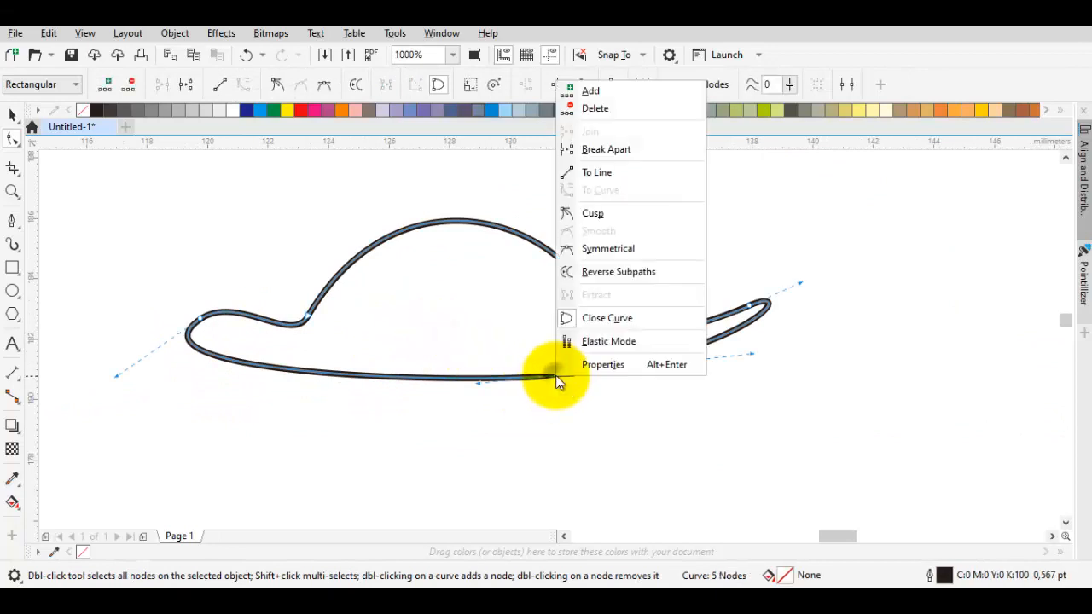
{"action": "left_click", "coordinate": [495, 362]}
{"action": "left_click_drag", "start_coordinate": [476, 384], "coordinate": [389, 386]}
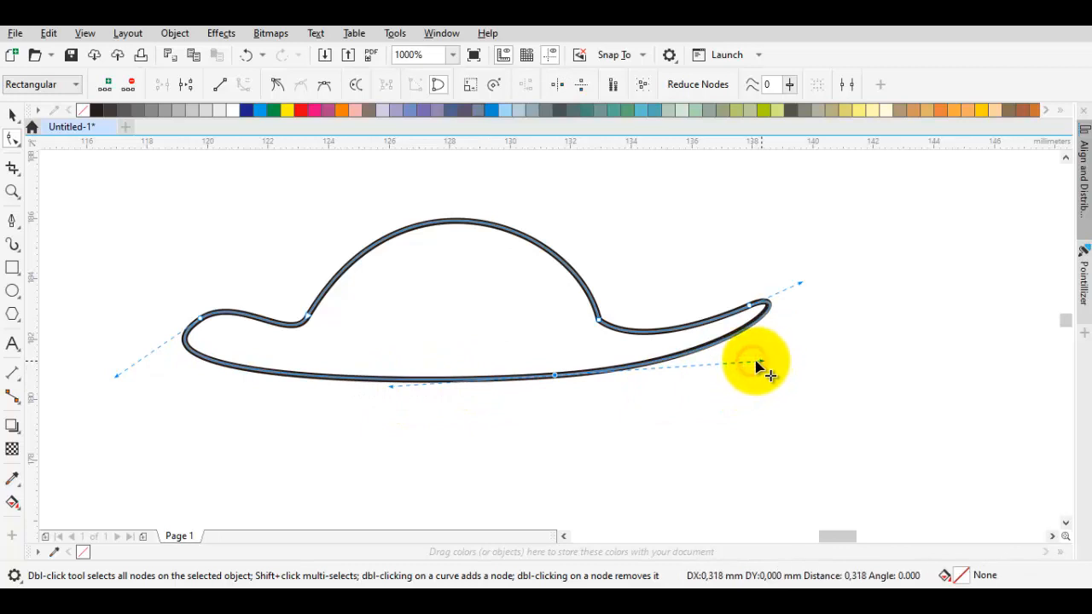
{"action": "key", "text": "space"}
{"action": "left_click", "coordinate": [594, 285]}
{"action": "scroll", "coordinate": [564, 322], "scroll_direction": "down", "scroll_amount": 1}
{"action": "scroll", "coordinate": [478, 368], "scroll_direction": "up", "scroll_amount": 1}
{"action": "left_click_drag", "start_coordinate": [482, 391], "coordinate": [475, 334]}
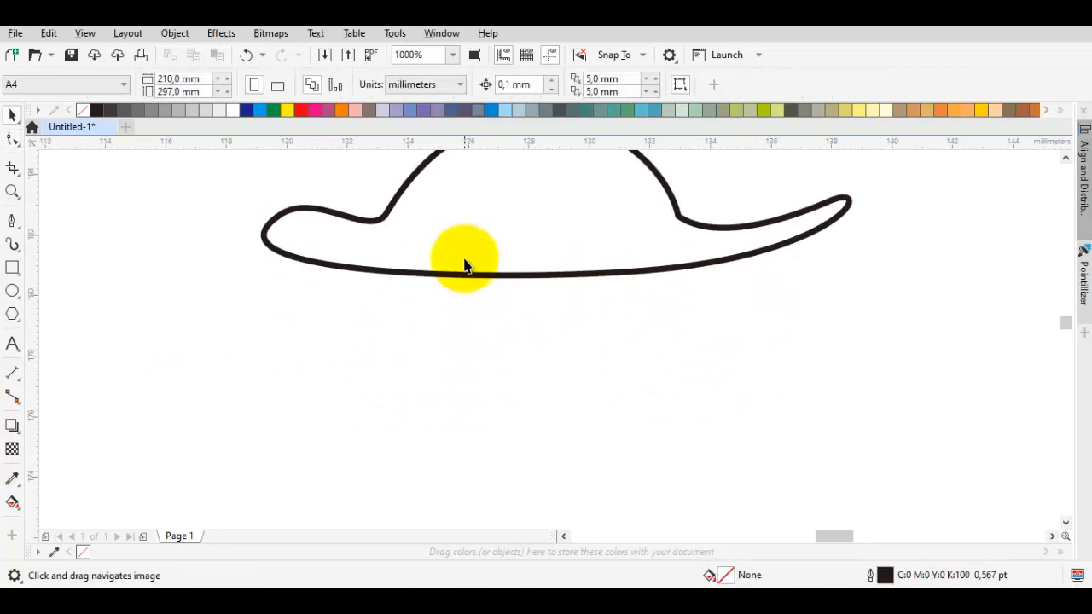
{"action": "left_click_drag", "start_coordinate": [465, 259], "coordinate": [440, 389]}
Raise the node at the dome's left base and adjust the curve handles on both sides into a taller arch
{"action": "double_click", "coordinate": [441, 388]}
{"action": "left_click_drag", "start_coordinate": [362, 350], "coordinate": [367, 329]}
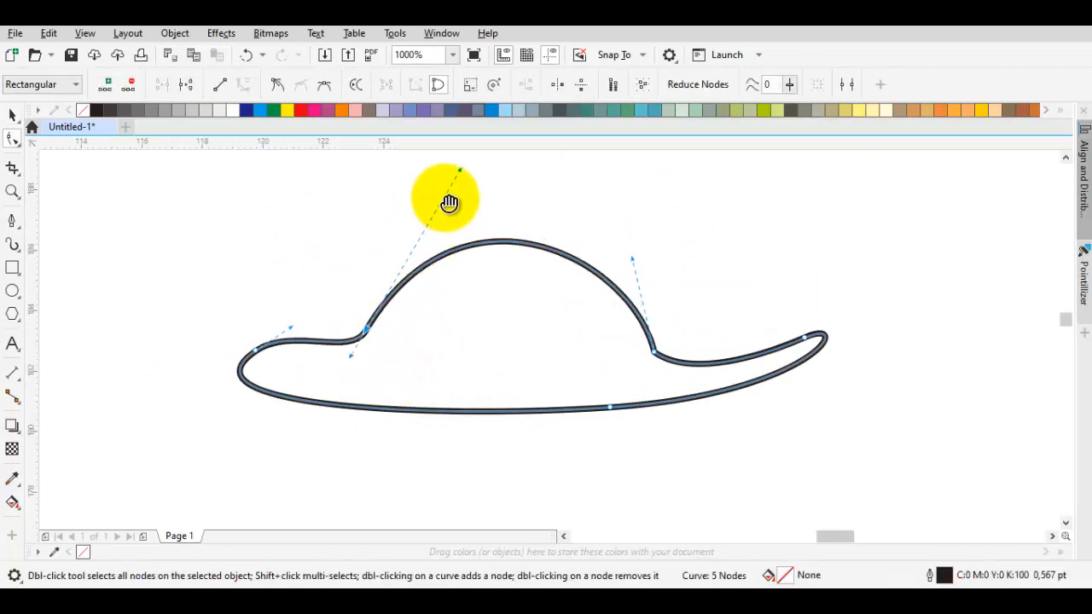
{"action": "left_click_drag", "start_coordinate": [454, 170], "coordinate": [483, 189]}
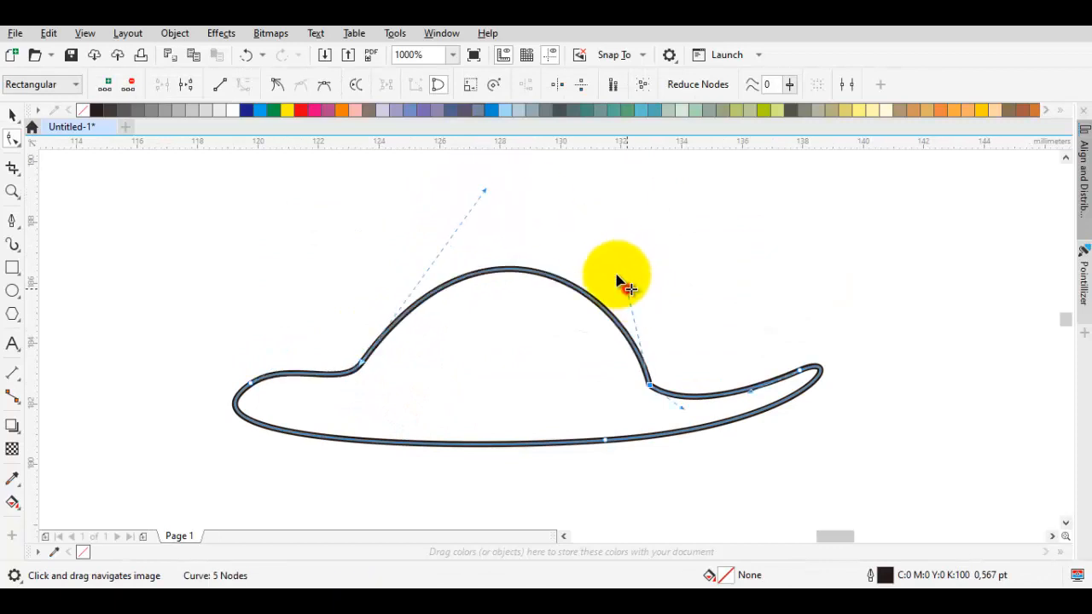
{"action": "left_click_drag", "start_coordinate": [610, 269], "coordinate": [610, 264]}
{"action": "key", "text": "space"}
{"action": "left_click", "coordinate": [658, 307]}
{"action": "left_click_drag", "start_coordinate": [467, 379], "coordinate": [439, 331]}
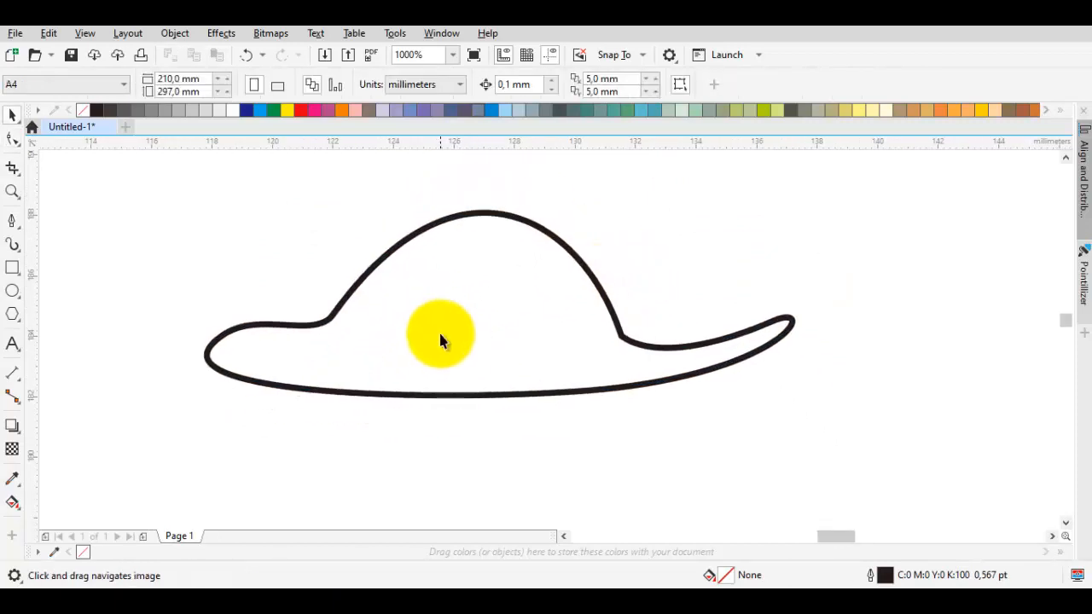
{"action": "left_click_drag", "start_coordinate": [374, 417], "coordinate": [365, 404]}
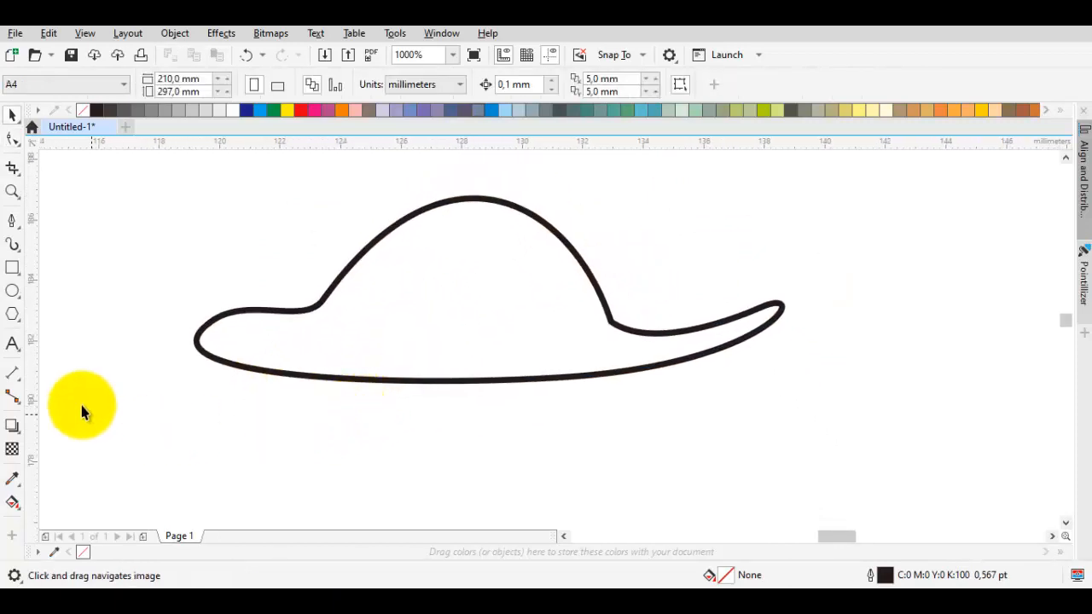
Draw a closed, round-topped leg about 1.5 mm wide and 3.7 mm high across the body's underside with the Pen tool
{"action": "left_click", "coordinate": [12, 221]}
{"action": "scroll", "coordinate": [360, 383], "scroll_direction": "up", "scroll_amount": 1}
{"action": "left_click_drag", "start_coordinate": [426, 345], "coordinate": [429, 457]}
{"action": "key", "text": "Escape"}
{"action": "left_click_drag", "start_coordinate": [420, 499], "coordinate": [422, 520]}
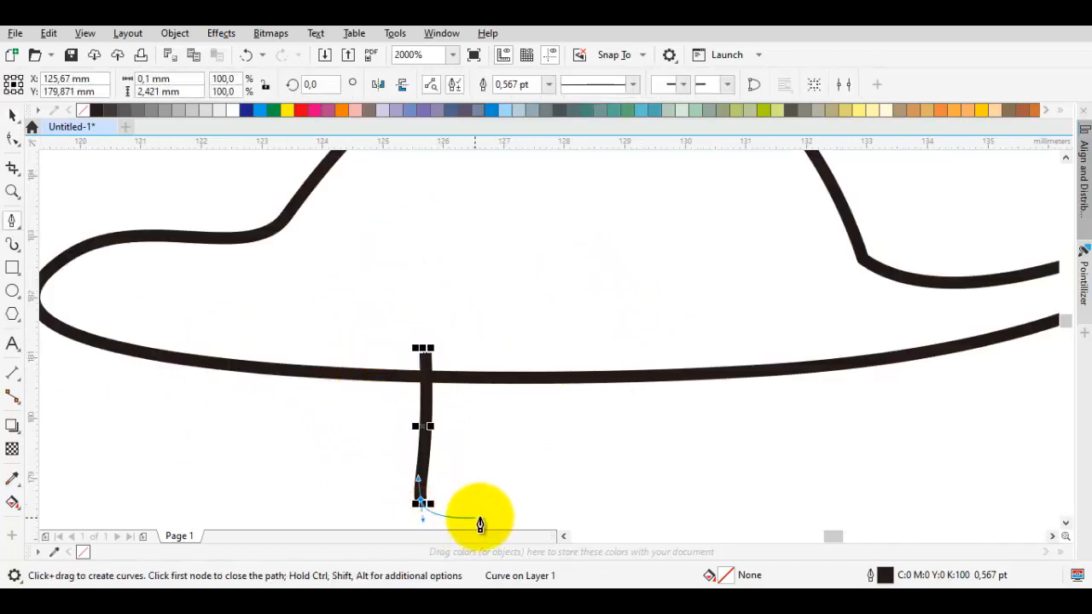
{"action": "left_click_drag", "start_coordinate": [496, 513], "coordinate": [509, 309]}
{"action": "left_click_drag", "start_coordinate": [425, 353], "coordinate": [444, 263]}
{"action": "key", "text": "space"}
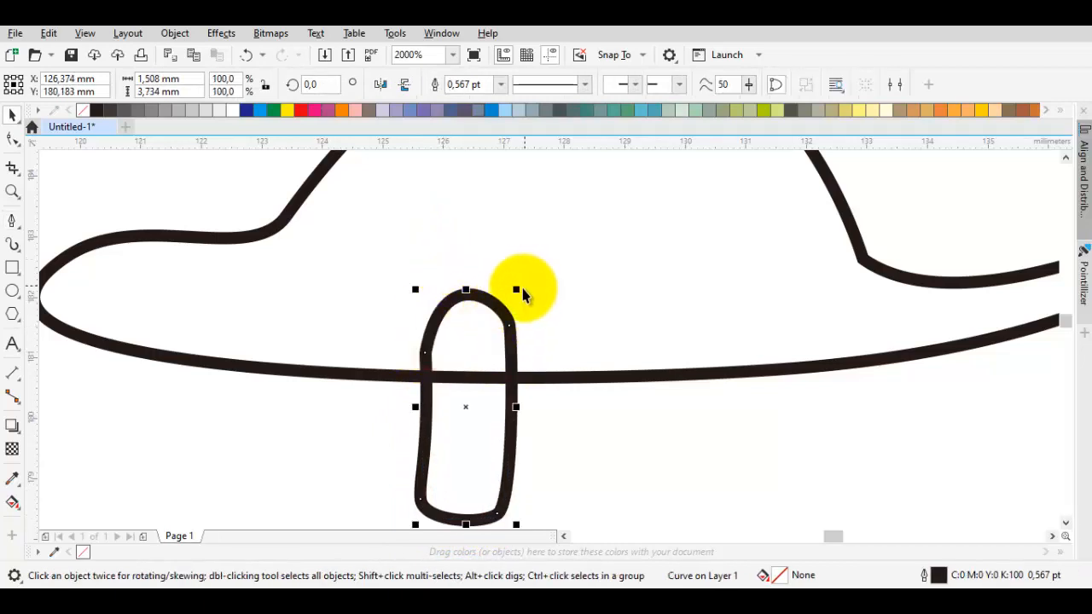
Scale the leg down proportionally to about 81% and reposition it slightly up and left on the body's lower edge
{"action": "left_click_drag", "start_coordinate": [519, 291], "coordinate": [502, 332]}
{"action": "scroll", "coordinate": [482, 363], "scroll_direction": "down", "scroll_amount": 1}
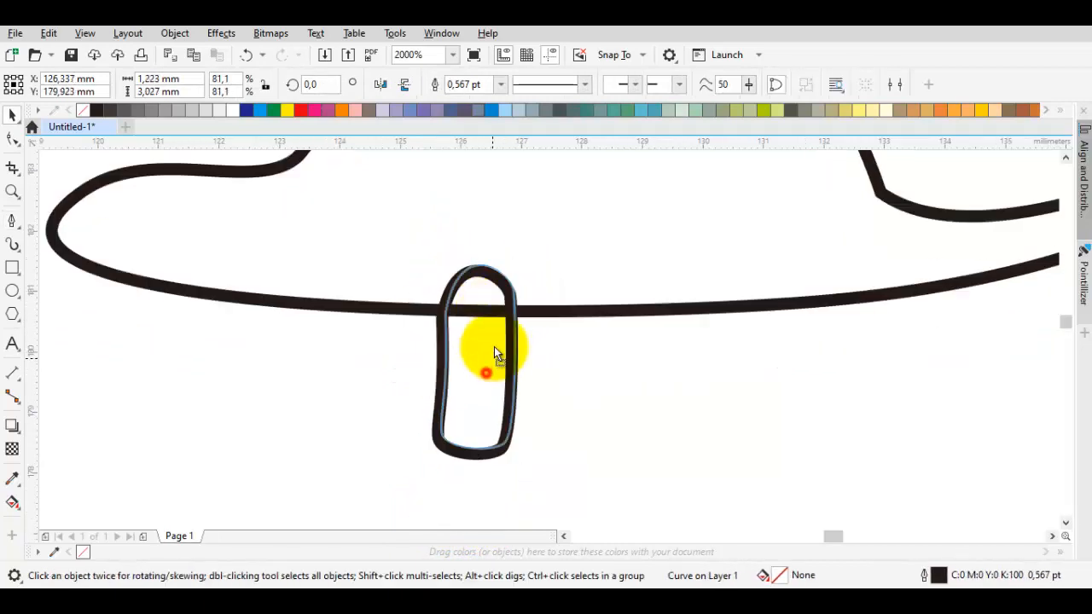
{"action": "left_click_drag", "start_coordinate": [492, 371], "coordinate": [484, 364]}
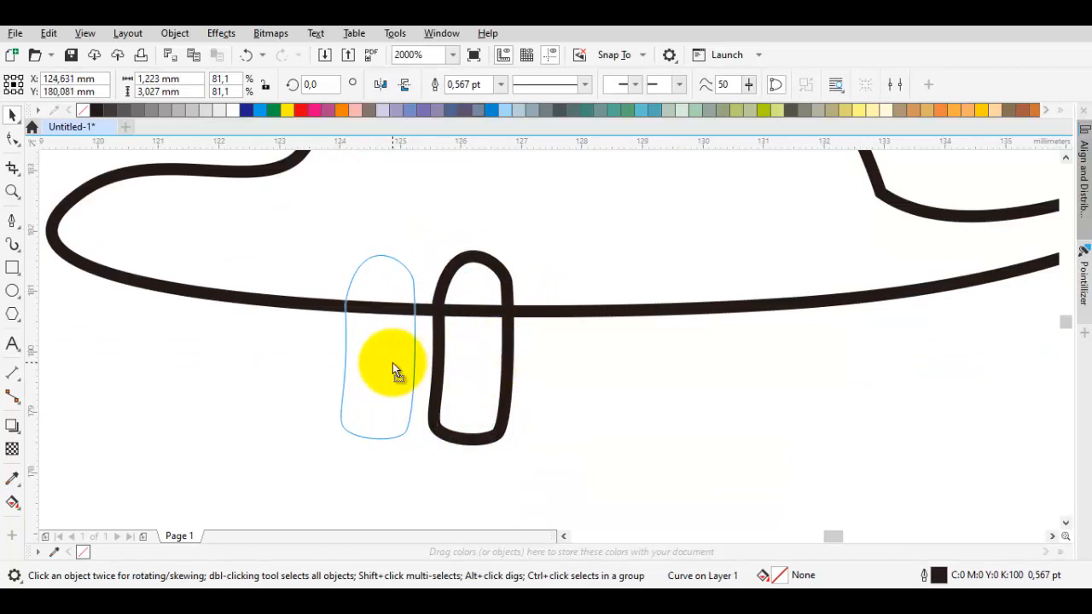
Place a duplicate of the leg just to its left
{"action": "right_click", "coordinate": [392, 362]}
{"action": "left_click_drag", "start_coordinate": [392, 363], "coordinate": [392, 363]}
{"action": "left_click", "coordinate": [476, 381], "text": "shift"}
{"action": "left_click", "coordinate": [571, 381]}
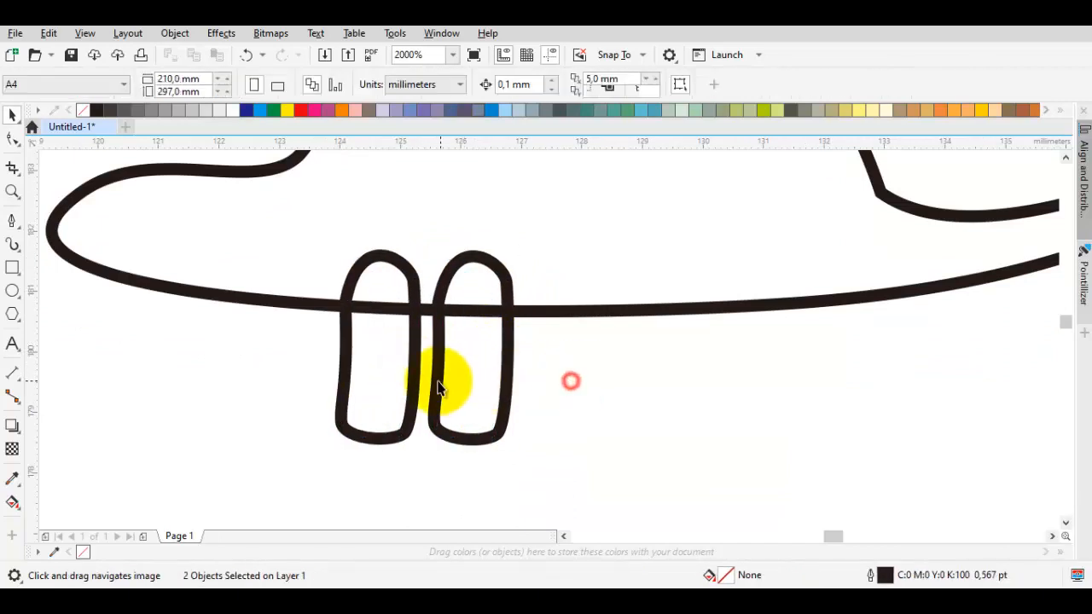
Shift the left leg slightly up and right, then copy the pair of legs beneath the right part of the body
{"action": "left_click", "coordinate": [415, 370]}
{"action": "left_click", "coordinate": [460, 380], "text": "shift"}
{"action": "left_click_drag", "start_coordinate": [461, 380], "coordinate": [765, 372]}
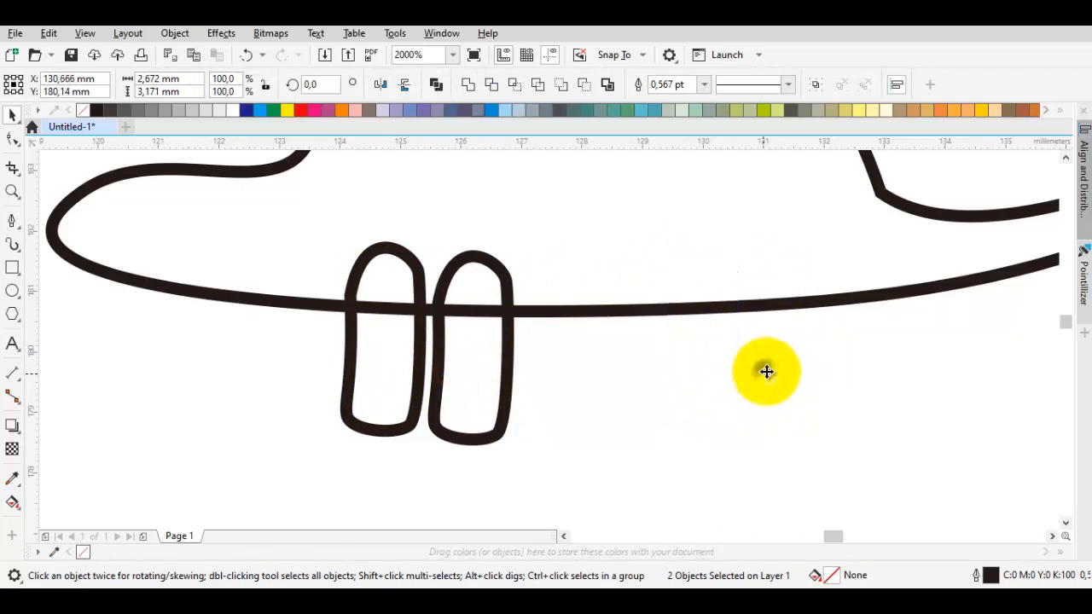
Nudge the body's underside node slightly to the right at the rear leg to adjust the belly curve
{"action": "double_click", "coordinate": [887, 277]}
{"action": "double_click", "coordinate": [792, 305]}
{"action": "left_click_drag", "start_coordinate": [793, 304], "coordinate": [800, 308]}
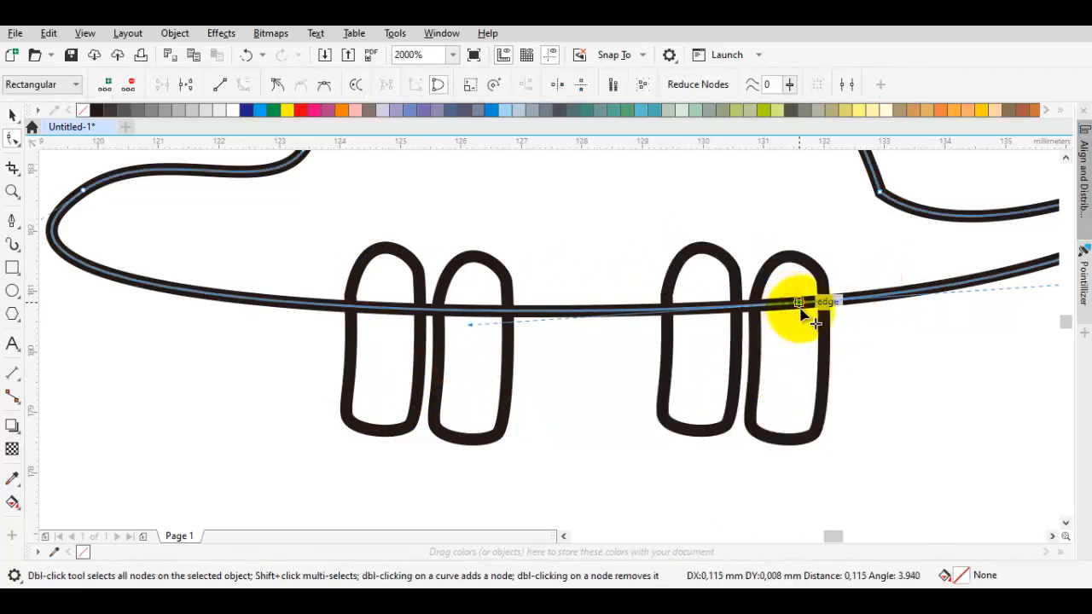
{"action": "key", "text": "space"}
Send the left leg of each pair to the back of the layer
{"action": "left_click", "coordinate": [699, 373]}
{"action": "left_click", "coordinate": [399, 380], "text": "shift"}
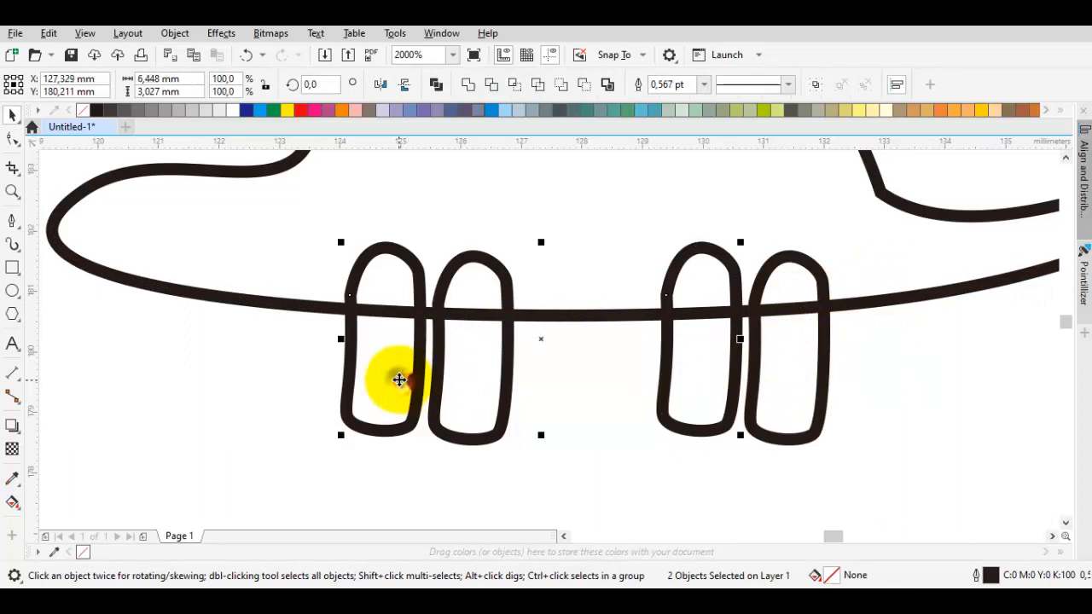
{"action": "right_click", "coordinate": [399, 379]}
{"action": "mouse_move", "coordinate": [506, 289]}
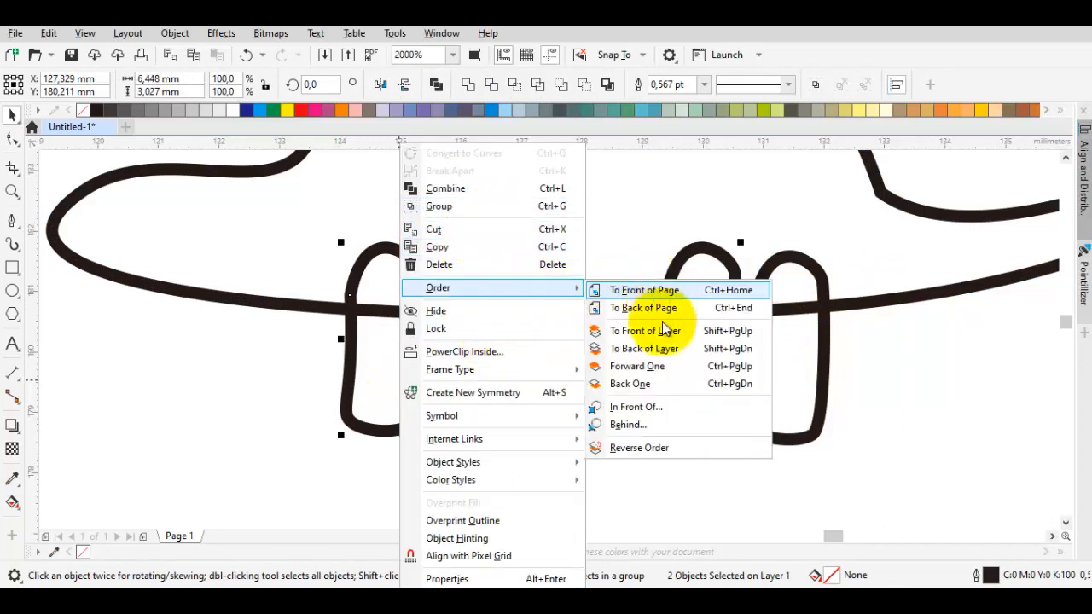
{"action": "left_click", "coordinate": [672, 345]}
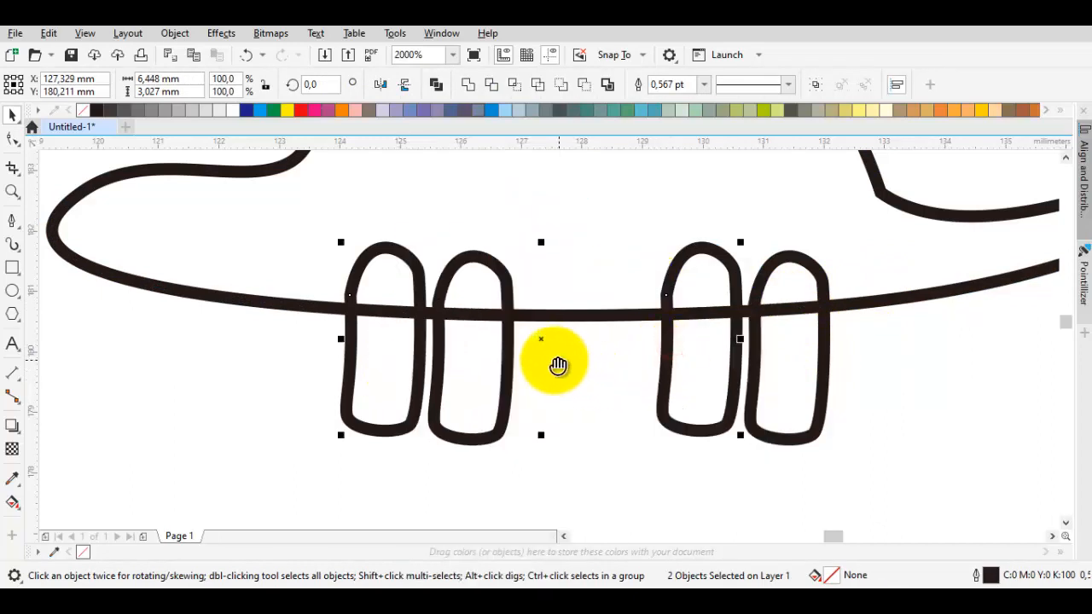
{"action": "left_click_drag", "start_coordinate": [558, 365], "coordinate": [525, 437]}
{"action": "left_click", "coordinate": [531, 387]}
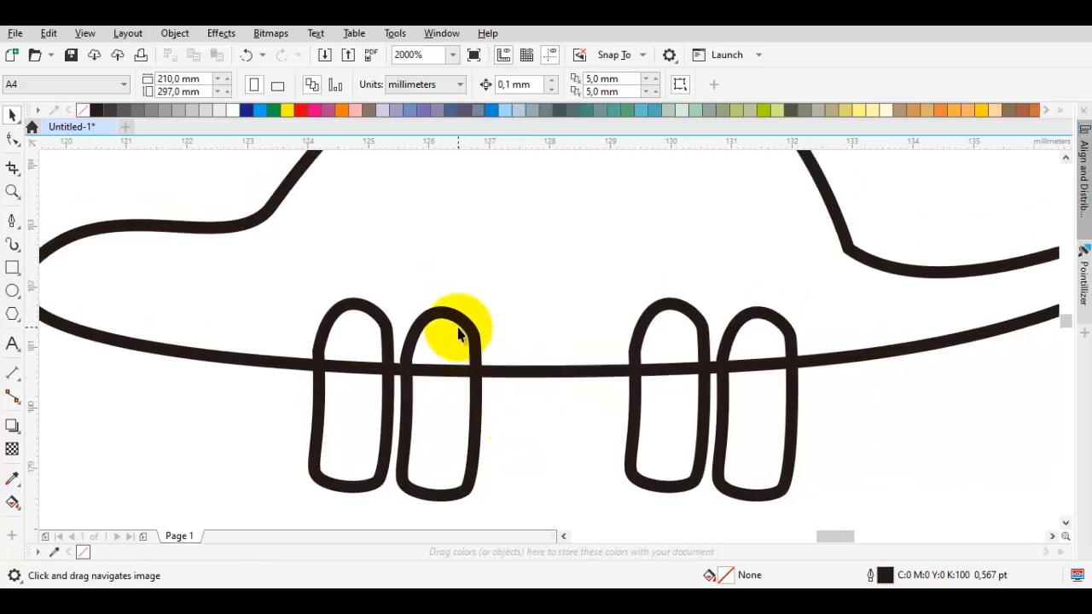
Add a node on the body's underside just left of the front legs and make it a cusp
{"action": "scroll", "coordinate": [458, 328], "scroll_direction": "down", "scroll_amount": 1}
{"action": "left_click_drag", "start_coordinate": [244, 330], "coordinate": [334, 325]}
{"action": "key", "text": "F10"}
{"action": "left_click", "coordinate": [329, 283]}
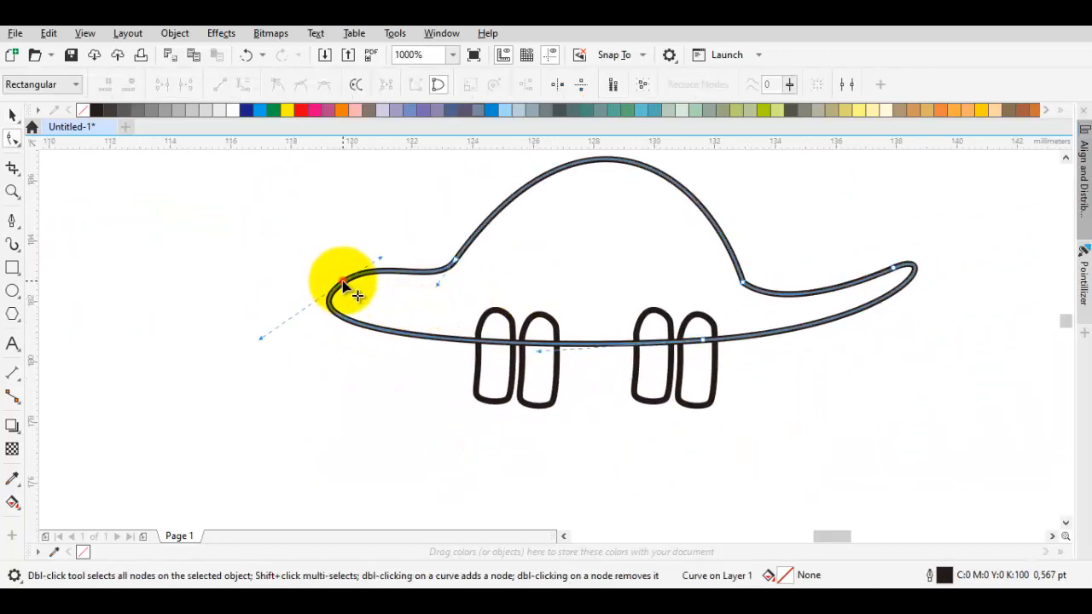
{"action": "mouse_move", "coordinate": [438, 341]}
{"action": "left_mouse_down"}
{"action": "mouse_move", "coordinate": [365, 334]}
{"action": "mouse_move", "coordinate": [368, 348]}
{"action": "mouse_move", "coordinate": [453, 334]}
{"action": "left_mouse_up"}
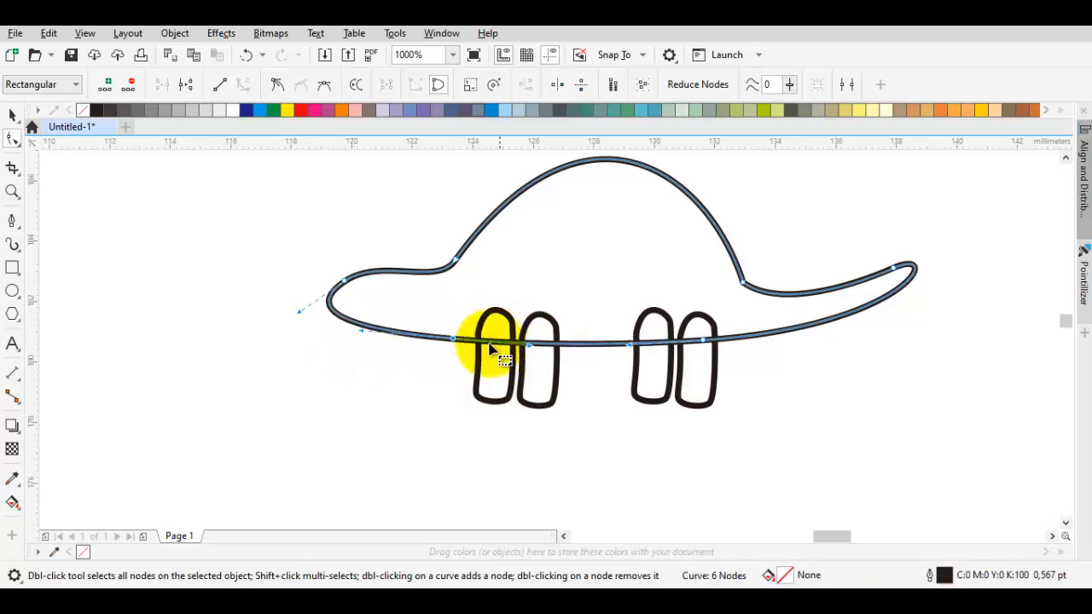
{"action": "right_click", "coordinate": [445, 236]}
{"action": "left_click", "coordinate": [494, 373]}
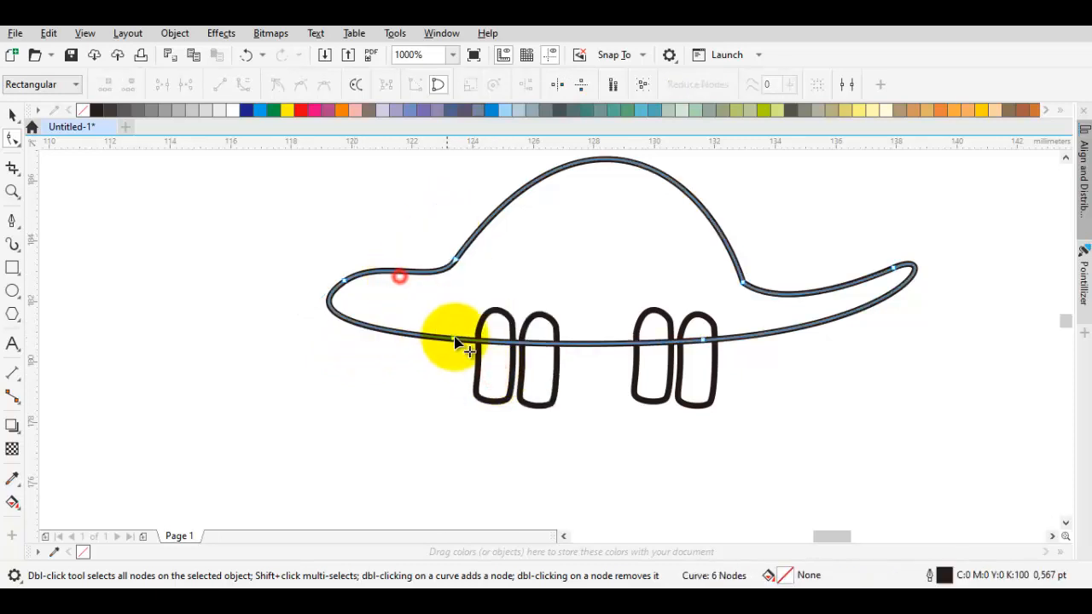
Round the head by pulling down the new underside node's handle, moving the left tip node outward and making it smooth
{"action": "scroll", "coordinate": [460, 341], "scroll_direction": "up", "scroll_amount": 2}
{"action": "left_click_drag", "start_coordinate": [448, 339], "coordinate": [241, 367]}
{"action": "left_click_drag", "start_coordinate": [194, 244], "coordinate": [280, 270]}
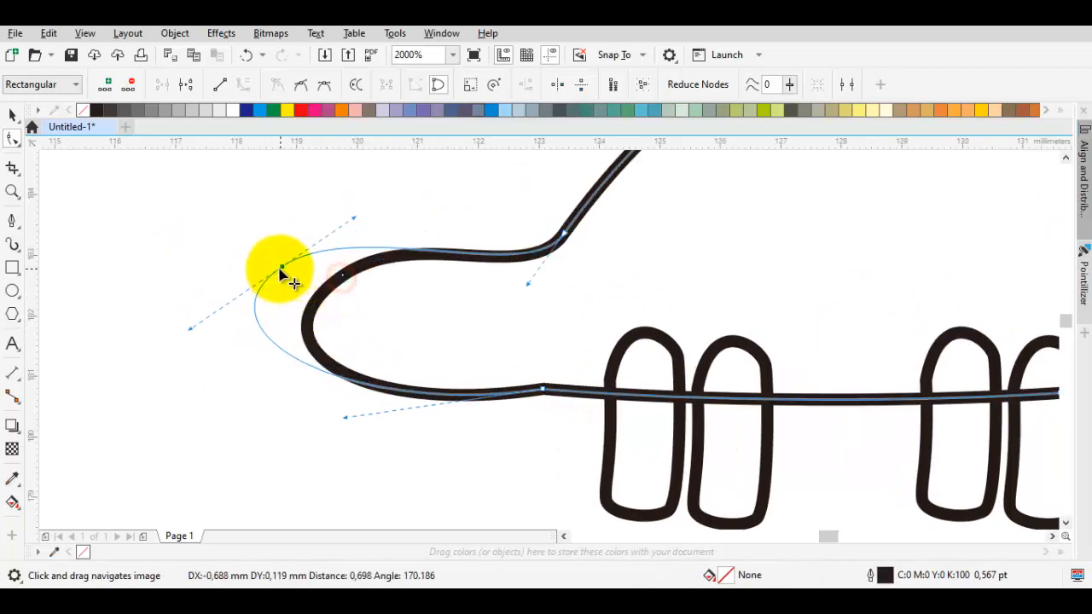
{"action": "right_click", "coordinate": [281, 268]}
{"action": "left_click", "coordinate": [341, 415]}
{"action": "left_click_drag", "start_coordinate": [350, 220], "coordinate": [336, 215]}
{"action": "key", "text": "space"}
{"action": "key", "text": "Escape"}
{"action": "scroll", "coordinate": [401, 298], "scroll_direction": "down", "scroll_amount": 1}
{"action": "mouse_move", "coordinate": [591, 321]}
{"action": "left_mouse_down"}
{"action": "mouse_move", "coordinate": [521, 300]}
{"action": "mouse_move", "coordinate": [689, 302]}
{"action": "mouse_move", "coordinate": [602, 353]}
{"action": "left_mouse_up"}
Reshape the tail by adjusting the handle at its base, moving the upper tip node slightly and shortening its outer handle
{"action": "key", "text": "F10"}
{"action": "left_click", "coordinate": [645, 310]}
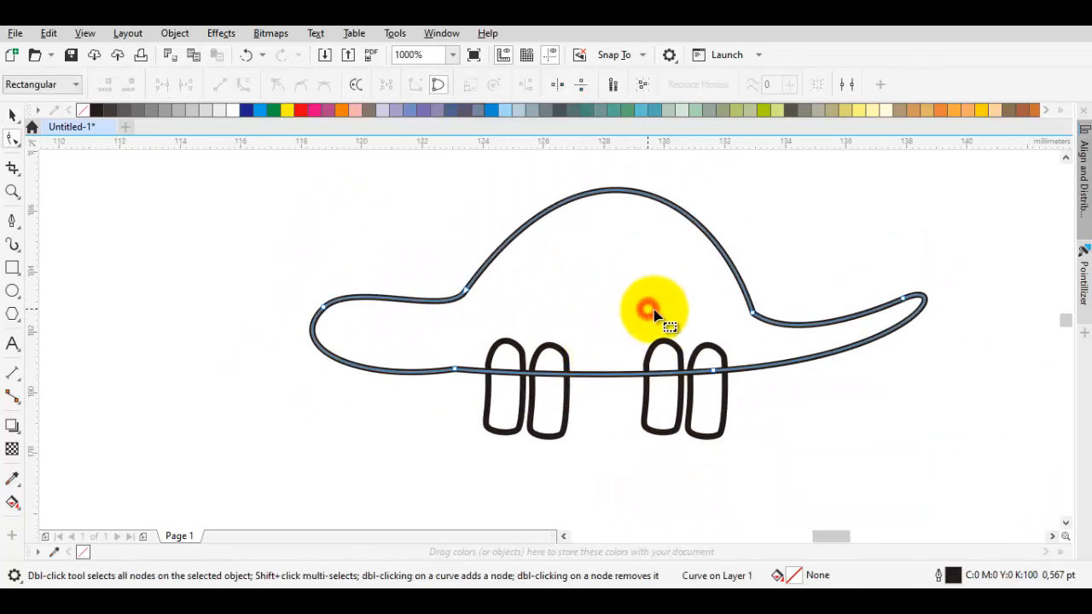
{"action": "left_click", "coordinate": [753, 314]}
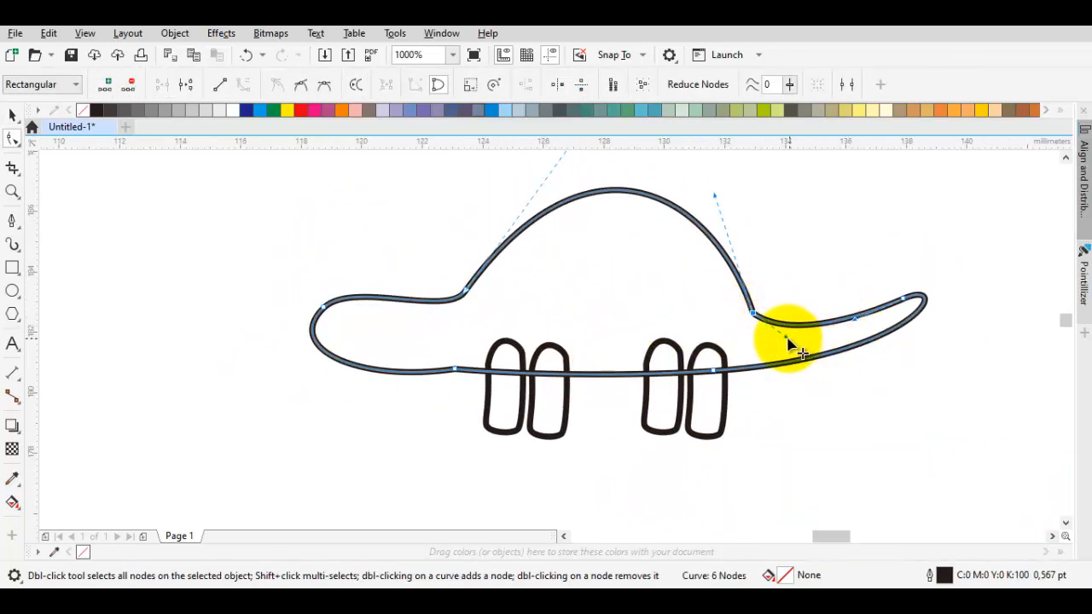
{"action": "left_click_drag", "start_coordinate": [788, 341], "coordinate": [813, 329]}
{"action": "scroll", "coordinate": [876, 311], "scroll_direction": "up", "scroll_amount": 1}
{"action": "left_click_drag", "start_coordinate": [931, 287], "coordinate": [936, 302]}
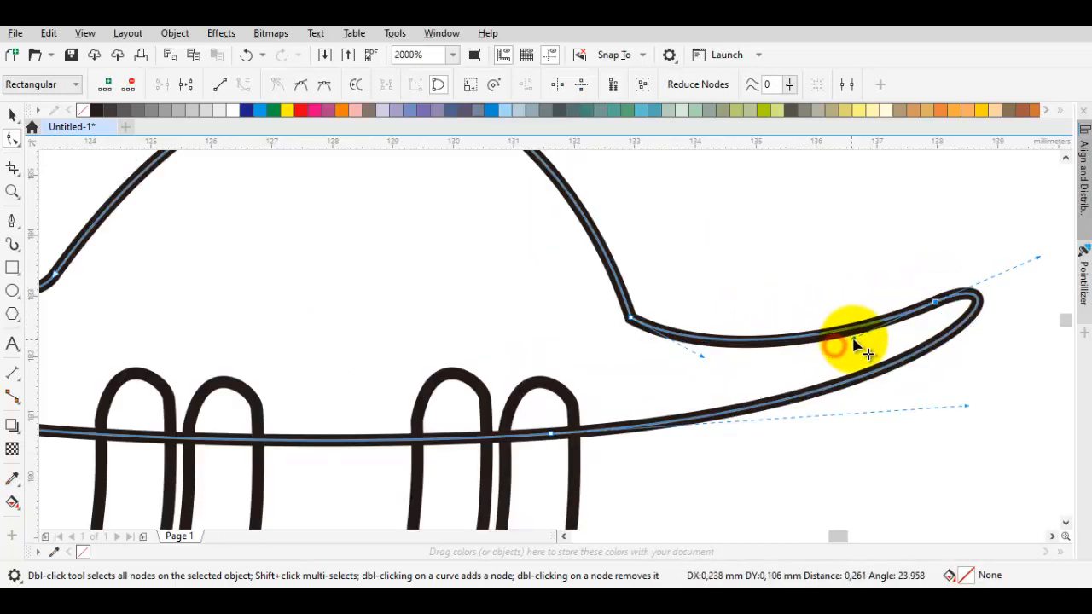
{"action": "left_click_drag", "start_coordinate": [857, 345], "coordinate": [860, 342]}
{"action": "left_click_drag", "start_coordinate": [1038, 258], "coordinate": [1002, 272]}
{"action": "scroll", "coordinate": [974, 302], "scroll_direction": "down", "scroll_amount": 1}
{"action": "key", "text": "space"}
{"action": "left_click", "coordinate": [839, 268]}
{"action": "left_click_drag", "start_coordinate": [768, 251], "coordinate": [733, 314]}
Draw a closed five-sided plate about 3.7 mm wide and 3.4 mm high overlapping the top of the dome with the Pen tool
{"action": "key", "text": "space"}
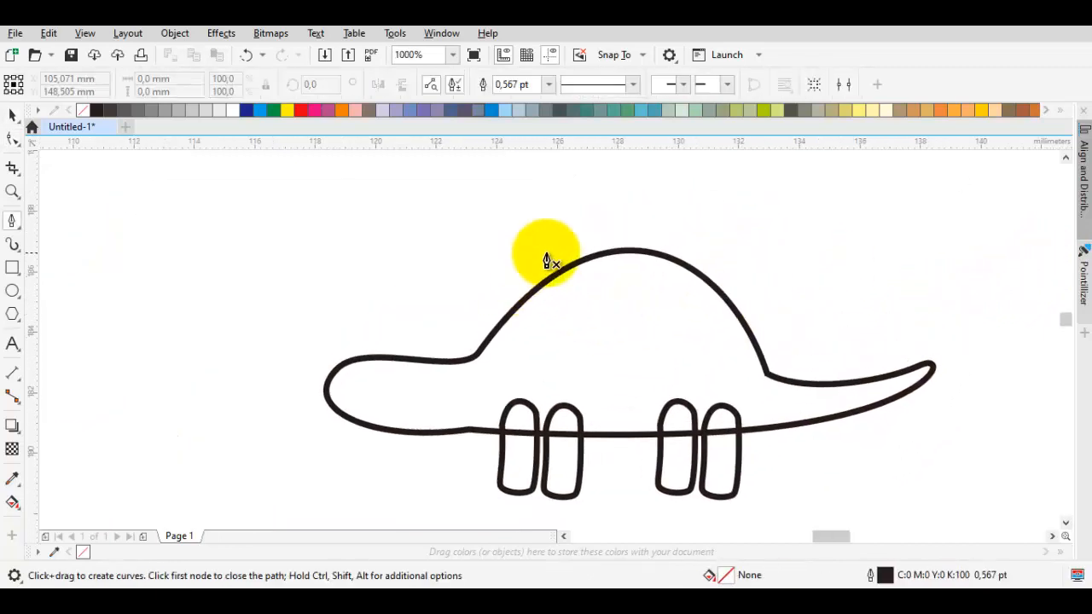
{"action": "left_click_drag", "start_coordinate": [599, 256], "coordinate": [522, 295]}
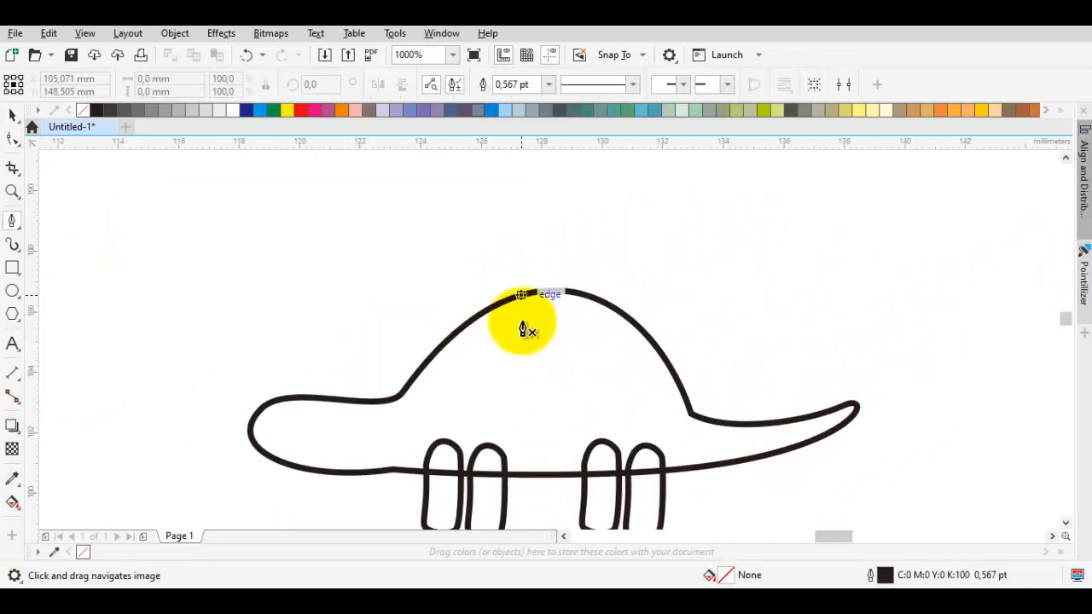
{"action": "left_click", "coordinate": [504, 270]}
{"action": "scroll", "coordinate": [563, 224], "scroll_direction": "up", "scroll_amount": 1}
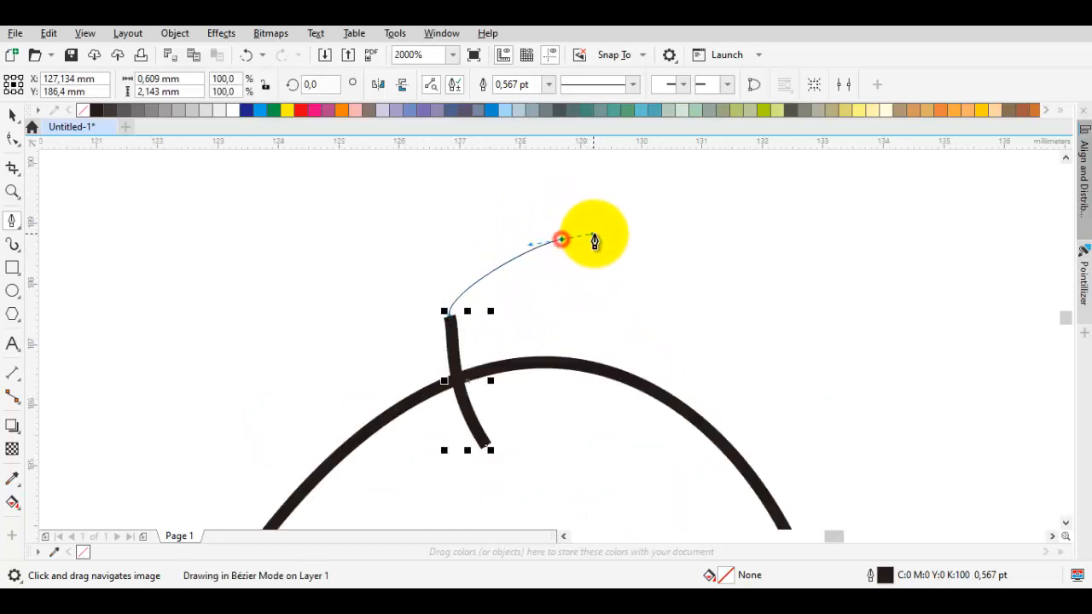
{"action": "left_click", "coordinate": [565, 236]}
{"action": "left_click", "coordinate": [669, 319]}
{"action": "left_click", "coordinate": [646, 431]}
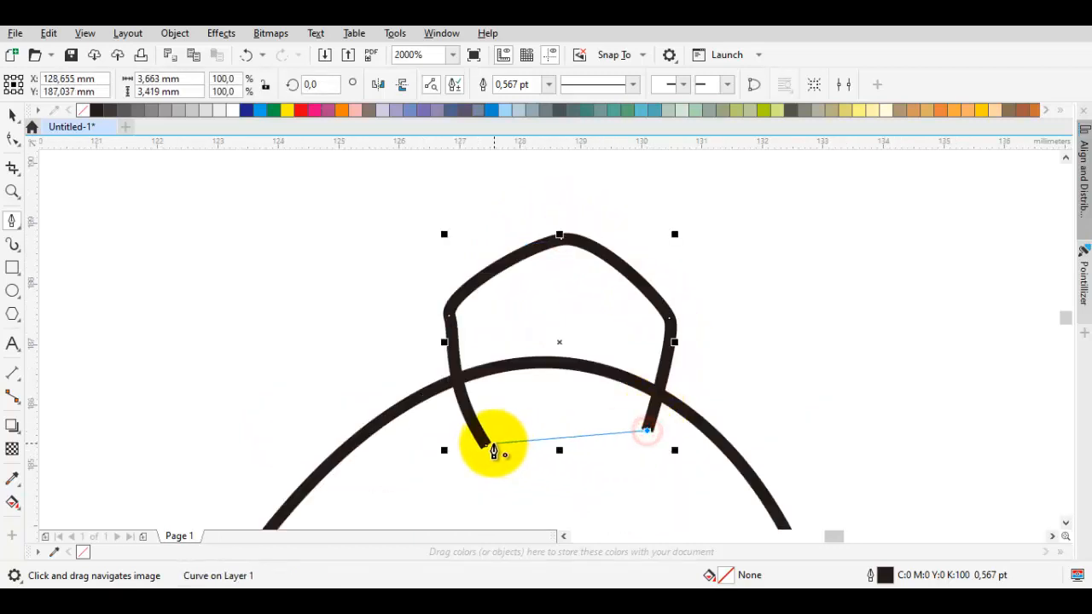
{"action": "left_click", "coordinate": [485, 444]}
{"action": "key", "text": "space"}
{"action": "key", "text": "F10"}
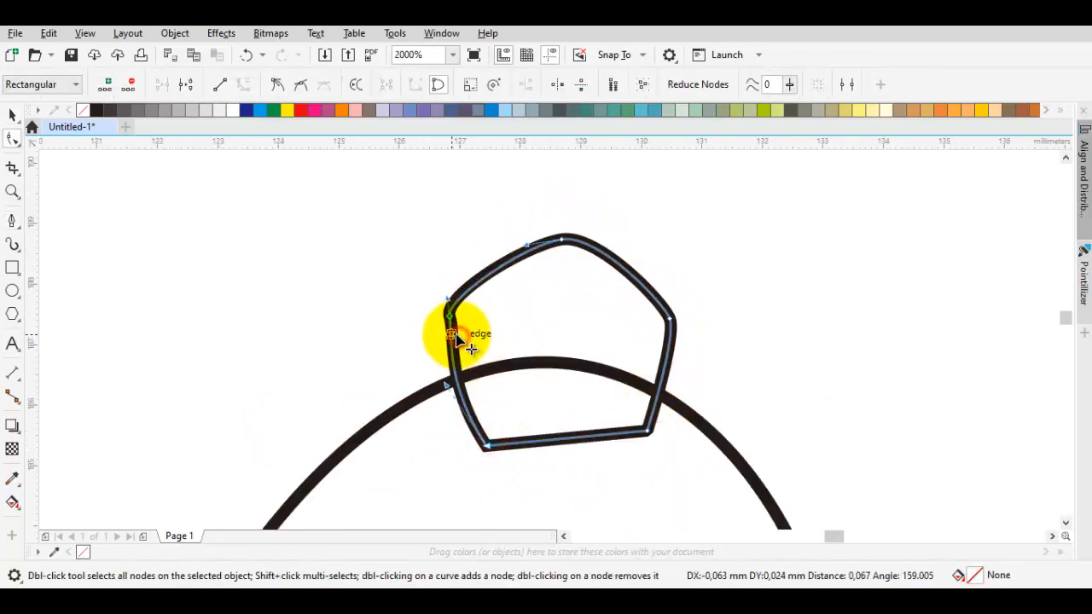
Shrink the plate on top of the dome to about 2.0 mm wide and 1.9 mm high
{"action": "key", "text": "space"}
{"action": "scroll", "coordinate": [483, 337], "scroll_direction": "down", "scroll_amount": 1}
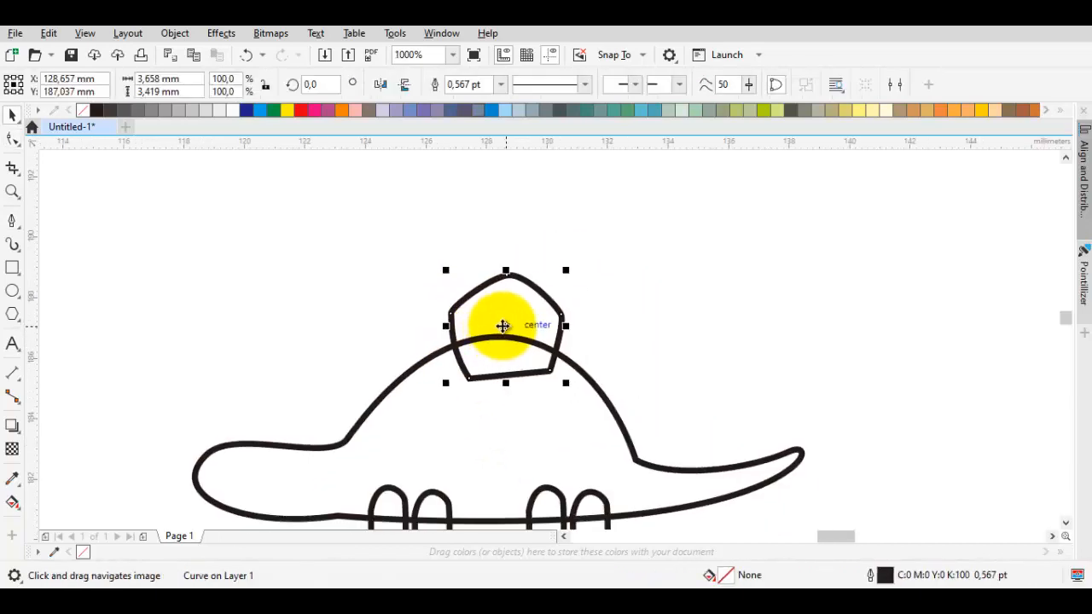
{"action": "left_click_drag", "start_coordinate": [497, 327], "coordinate": [452, 337]}
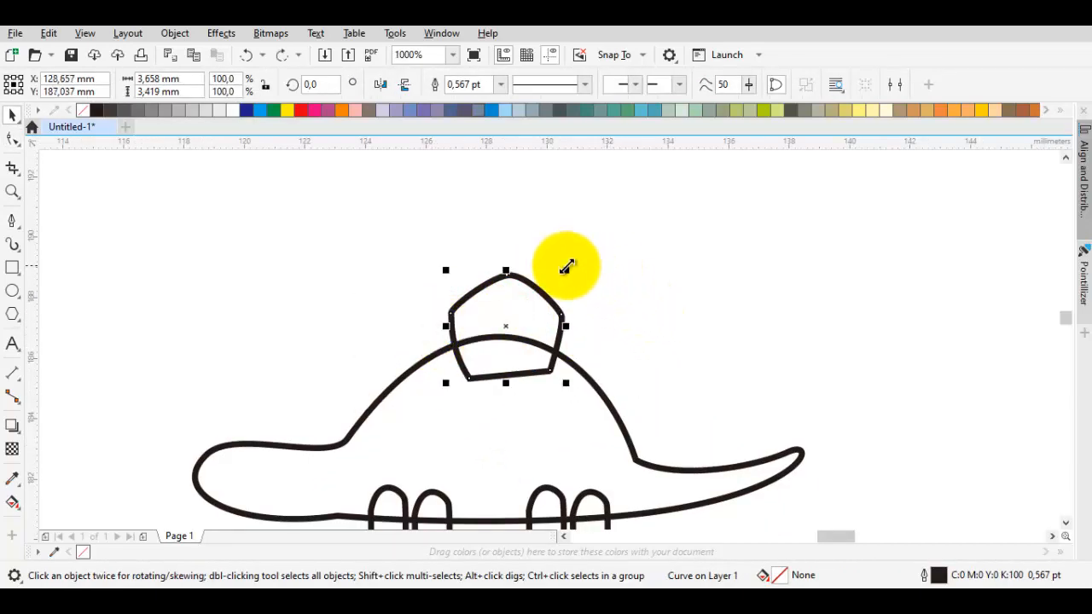
{"action": "left_click_drag", "start_coordinate": [566, 267], "coordinate": [512, 312]}
{"action": "scroll", "coordinate": [515, 313], "scroll_direction": "up", "scroll_amount": 1}
{"action": "key", "text": "F10"}
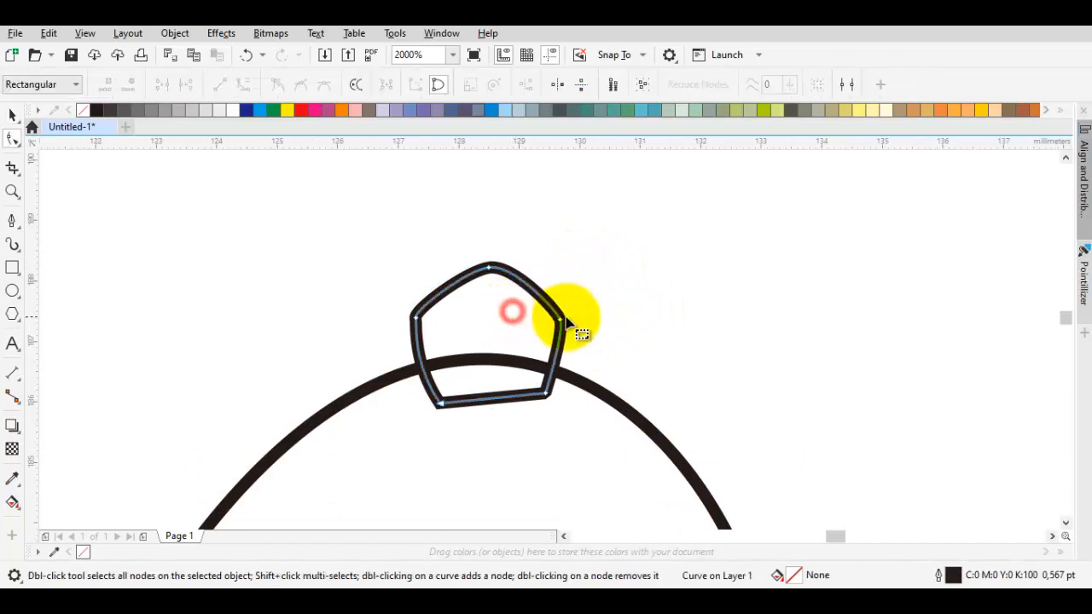
{"action": "key", "text": "space"}
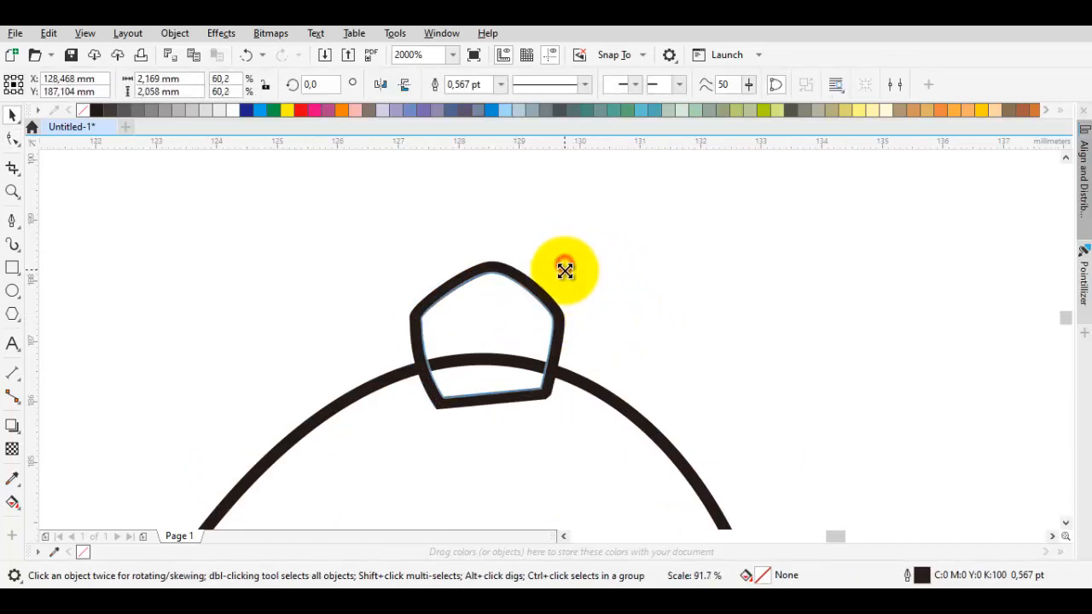
{"action": "left_click_drag", "start_coordinate": [565, 270], "coordinate": [566, 269]}
Duplicate the top plate onto the dome's left shoulder, rotate the copy about 29.3° and shrink it to about 1.8 mm wide
{"action": "left_click_drag", "start_coordinate": [550, 325], "coordinate": [538, 325]}
{"action": "left_click_drag", "start_coordinate": [398, 363], "coordinate": [399, 363]}
{"action": "left_click", "coordinate": [398, 363]}
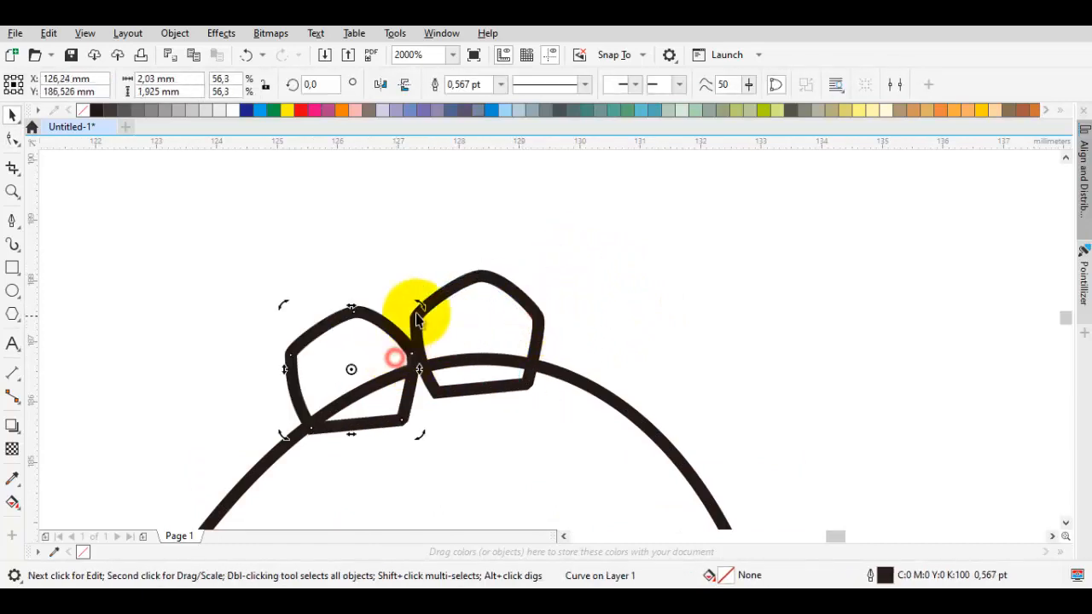
{"action": "left_click_drag", "start_coordinate": [414, 305], "coordinate": [415, 329]}
{"action": "left_click", "coordinate": [360, 358]}
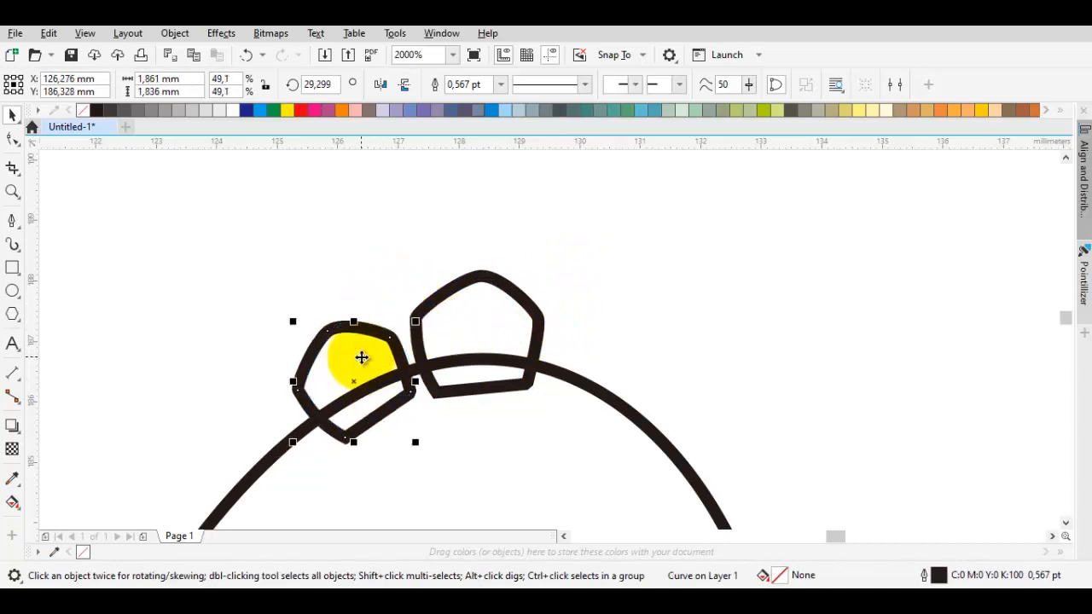
{"action": "left_click_drag", "start_coordinate": [383, 346], "coordinate": [422, 303]}
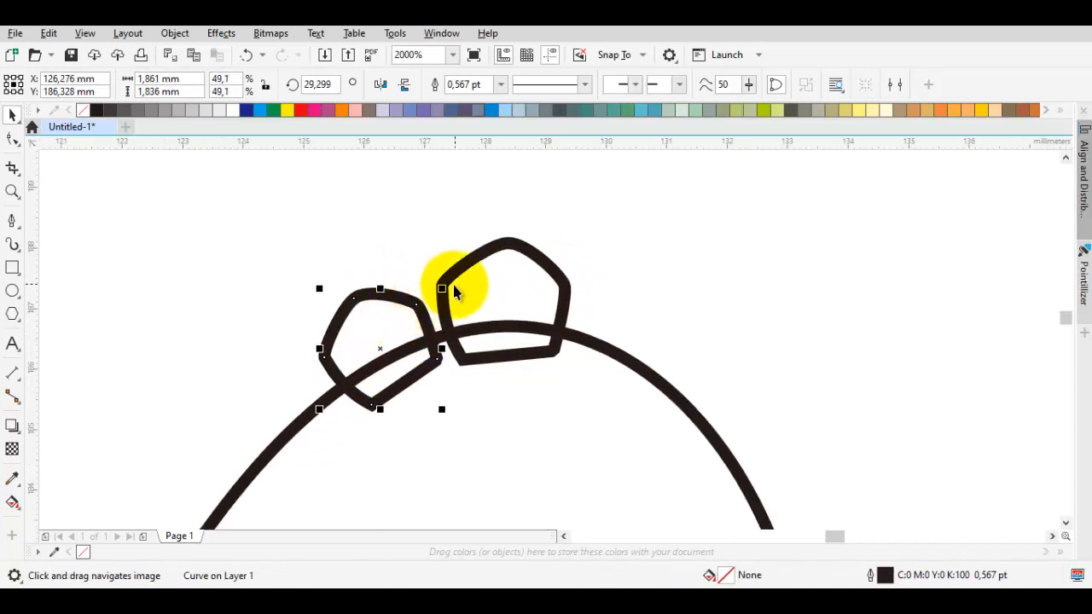
{"action": "scroll", "coordinate": [418, 315], "scroll_direction": "up", "scroll_amount": 1}
{"action": "left_click", "coordinate": [417, 312]}
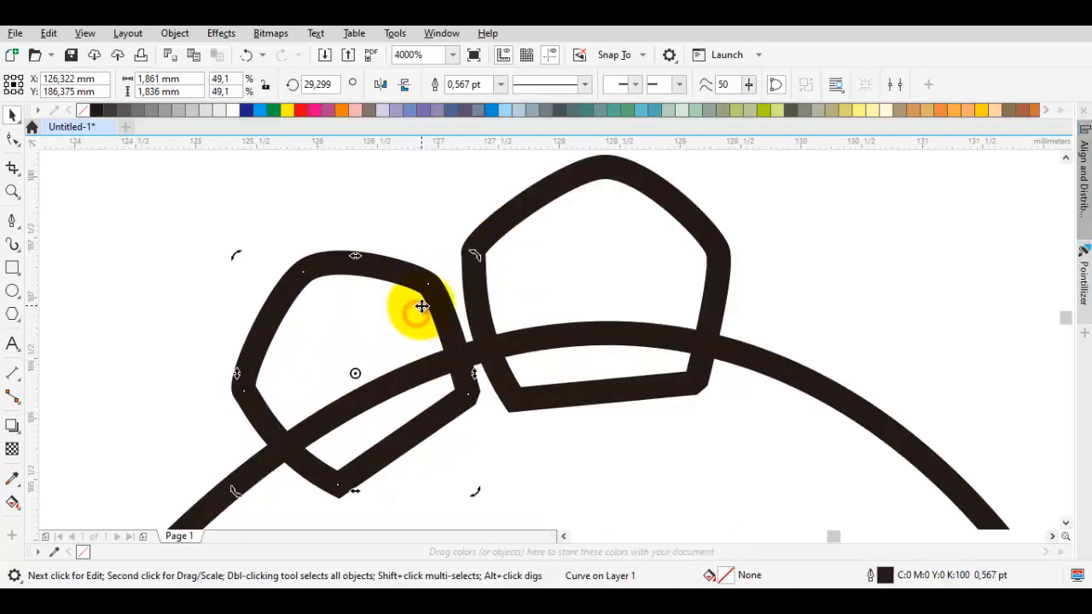
{"action": "left_click", "coordinate": [418, 310]}
{"action": "left_click_drag", "start_coordinate": [478, 253], "coordinate": [472, 257]}
Duplicate the second plate further down the dome's left slope, shrink the copy to about 1.56 mm wide and rotate it to about 40°
{"action": "left_click_drag", "start_coordinate": [408, 319], "coordinate": [290, 406]}
{"action": "scroll", "coordinate": [412, 321], "scroll_direction": "down", "scroll_amount": 1}
{"action": "left_click_drag", "start_coordinate": [327, 370], "coordinate": [316, 391]}
{"action": "left_click", "coordinate": [283, 408]}
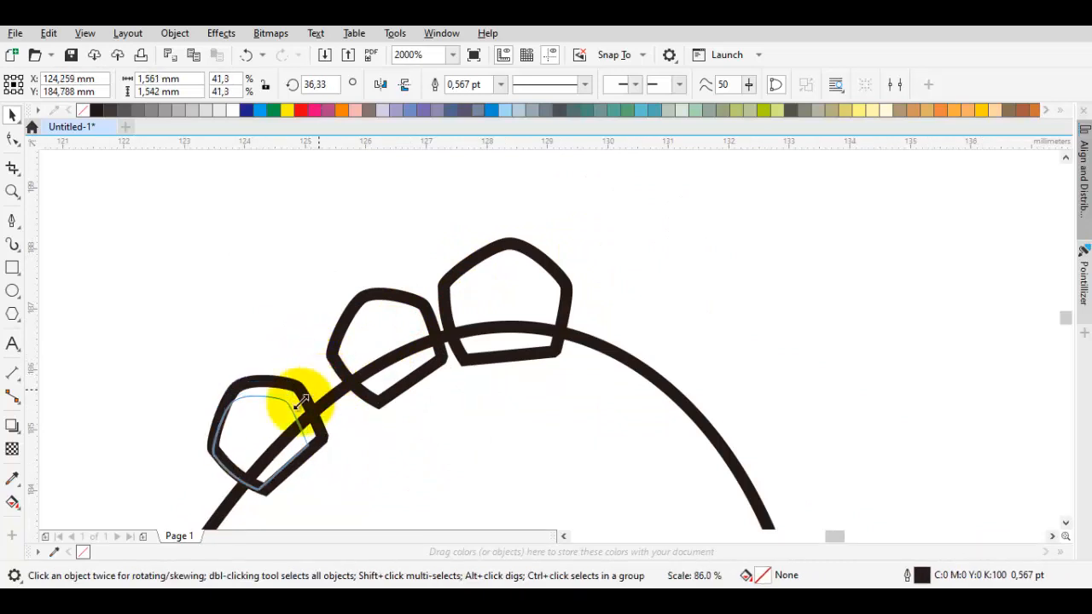
{"action": "left_click", "coordinate": [269, 414]}
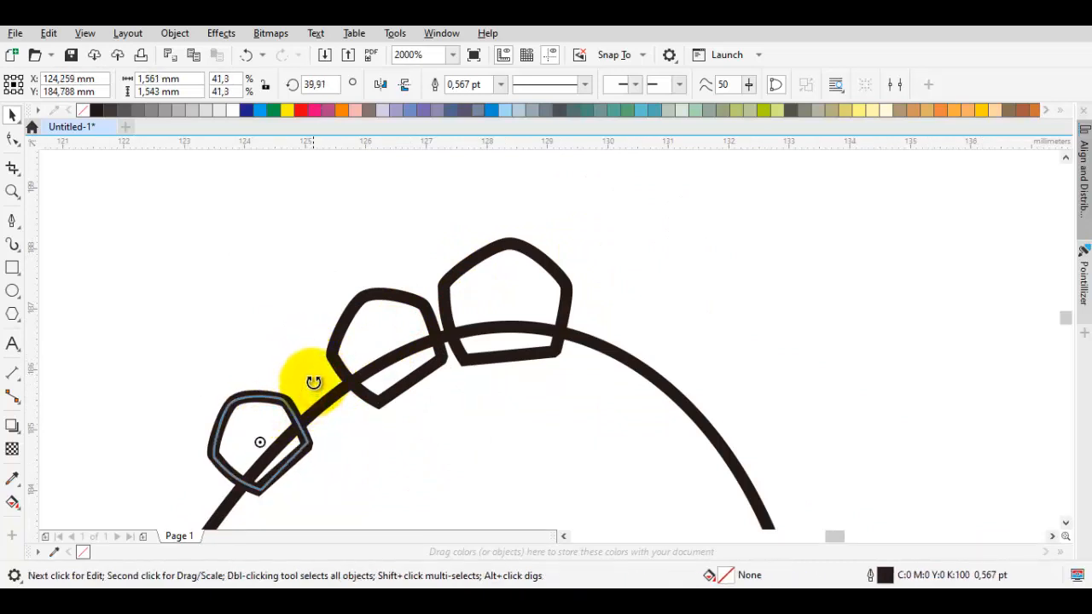
{"action": "left_click", "coordinate": [293, 359]}
{"action": "scroll", "coordinate": [256, 409], "scroll_direction": "up", "scroll_amount": 1}
{"action": "left_click_drag", "start_coordinate": [268, 405], "coordinate": [378, 277]}
Duplicate the third plate to the foot of the left slope, shrink the copy to about 1.2 mm wide and rotate it to about 55.3°
{"action": "left_click_drag", "start_coordinate": [378, 278], "coordinate": [275, 359]}
{"action": "right_click", "coordinate": [275, 359]}
{"action": "left_click_drag", "start_coordinate": [375, 339], "coordinate": [343, 372]}
{"action": "left_click_drag", "start_coordinate": [304, 416], "coordinate": [371, 301]}
{"action": "left_click_drag", "start_coordinate": [319, 316], "coordinate": [282, 368]}
{"action": "left_click", "coordinate": [307, 350]}
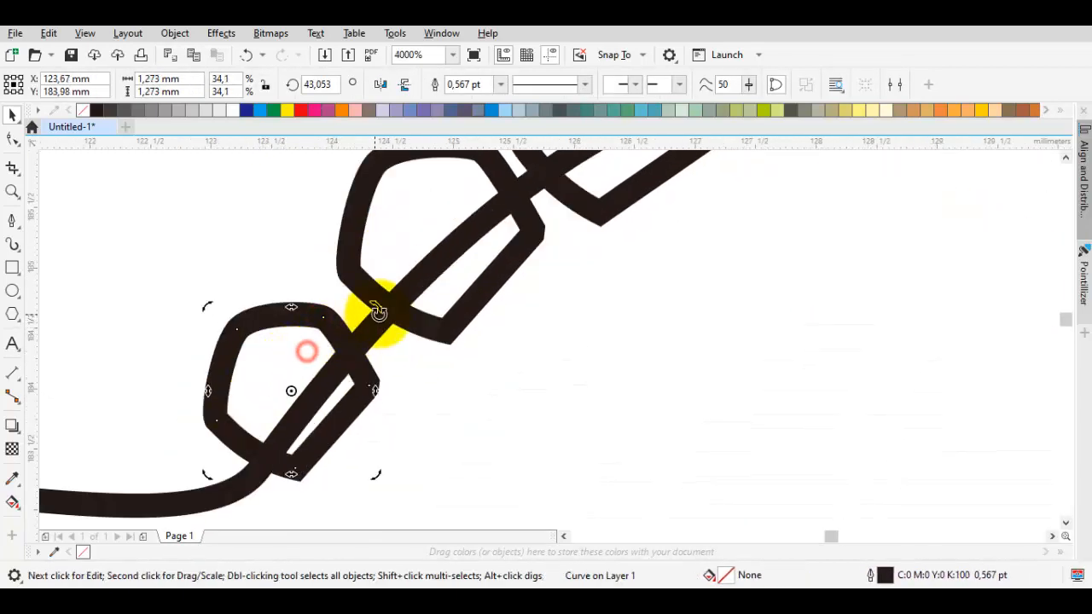
{"action": "left_click_drag", "start_coordinate": [378, 312], "coordinate": [376, 302]}
{"action": "left_click", "coordinate": [278, 359]}
{"action": "left_click_drag", "start_coordinate": [276, 355], "coordinate": [294, 343]}
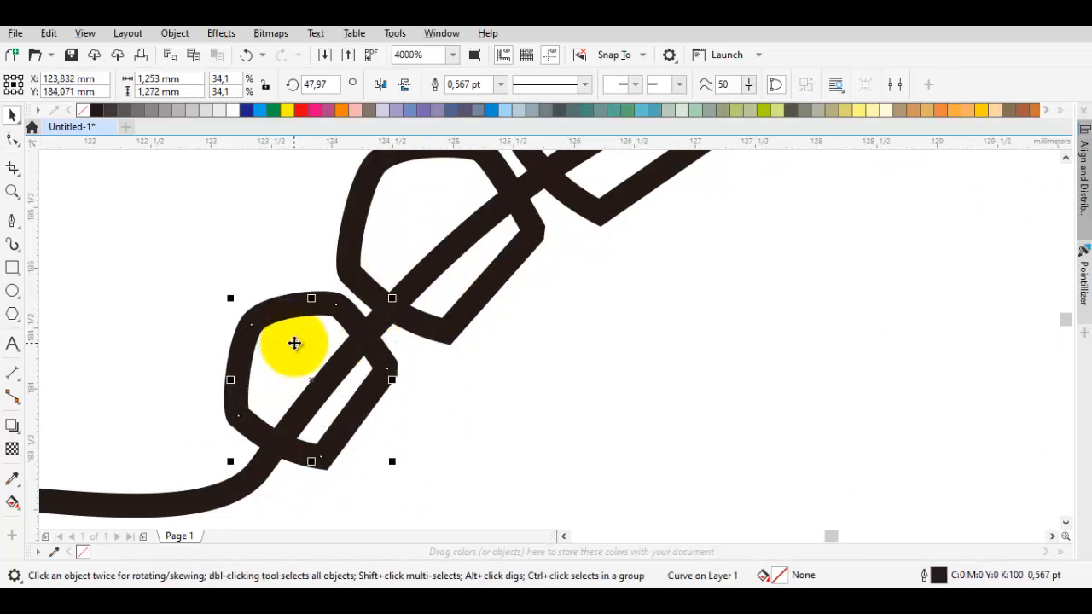
{"action": "left_click_drag", "start_coordinate": [227, 296], "coordinate": [217, 305]}
{"action": "scroll", "coordinate": [217, 305], "scroll_direction": "down", "scroll_amount": 1}
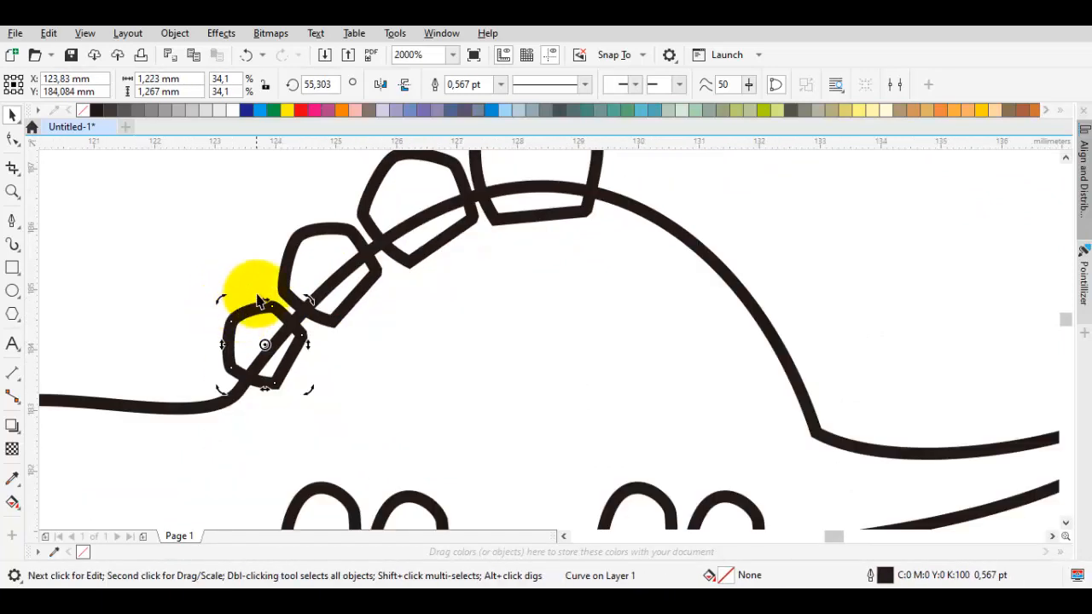
Select the three smaller plates on the left slope and place a horizontally mirrored copy of them on the dome's right slope
{"action": "left_click_drag", "start_coordinate": [271, 284], "coordinate": [203, 380]}
{"action": "left_click", "coordinate": [262, 358]}
{"action": "left_click", "coordinate": [341, 280]}
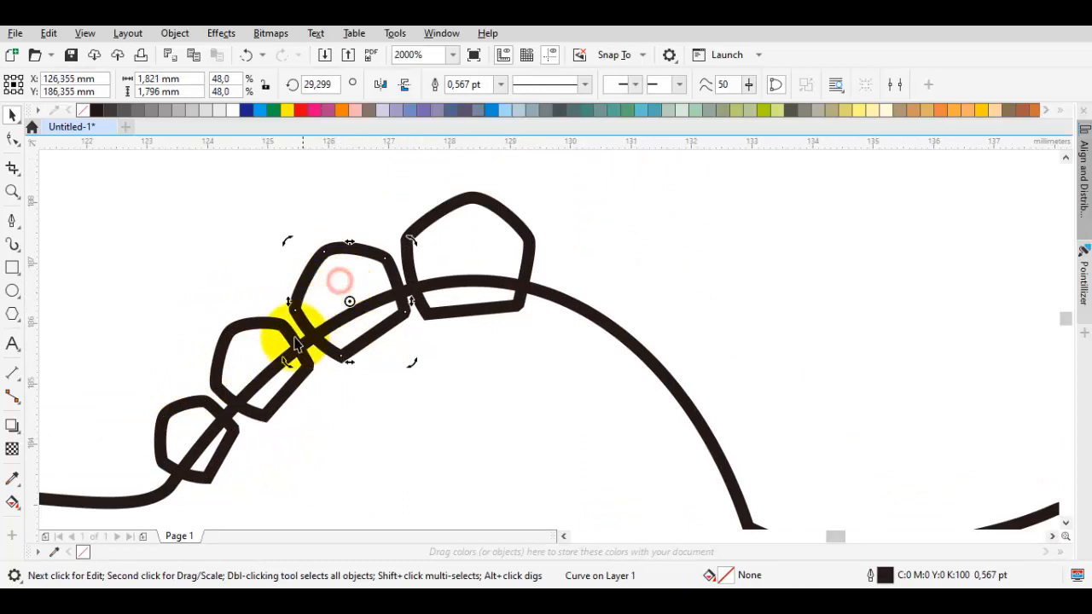
{"action": "left_click", "coordinate": [219, 359], "text": "shift"}
{"action": "left_click", "coordinate": [171, 432], "text": "shift"}
{"action": "left_click", "coordinate": [324, 294], "text": "shift"}
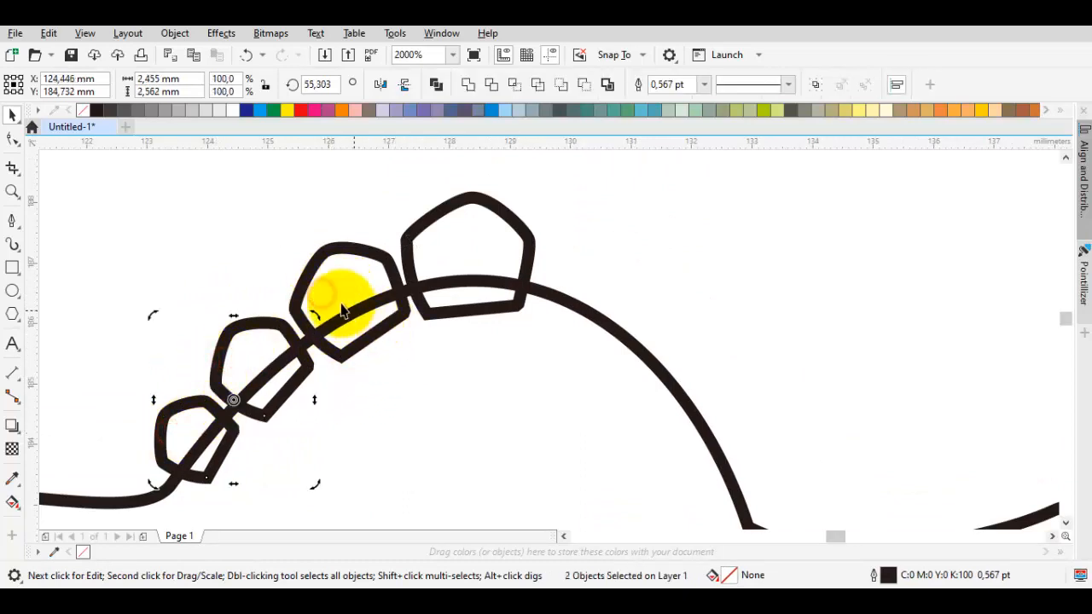
{"action": "left_click", "coordinate": [339, 278], "text": "shift"}
{"action": "left_click", "coordinate": [192, 421], "text": "shift"}
{"action": "left_click", "coordinate": [301, 311], "text": "shift"}
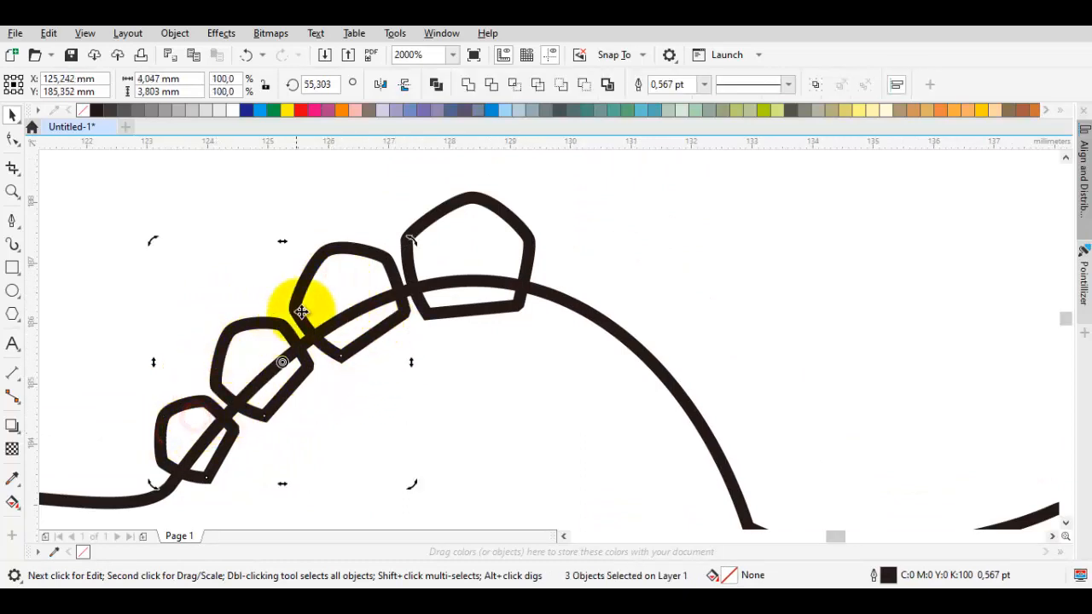
{"action": "left_click", "coordinate": [305, 312]}
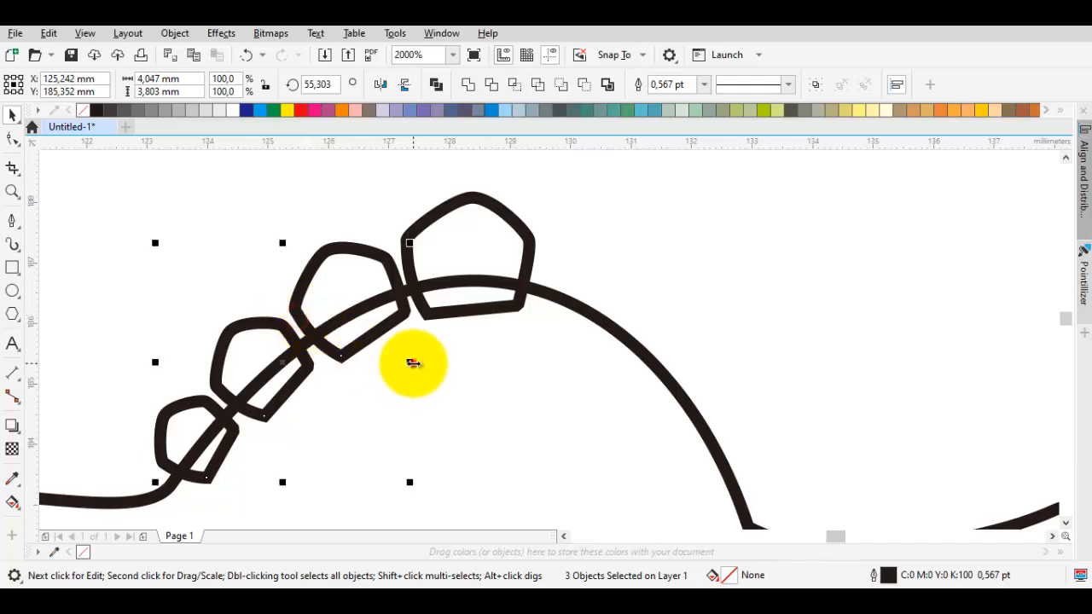
{"action": "left_click_drag", "start_coordinate": [409, 365], "coordinate": [215, 371]}
{"action": "right_click", "coordinate": [215, 371]}
{"action": "left_click_drag", "start_coordinate": [347, 358], "coordinate": [709, 359]}
Rotate the three mirrored plates about 5.6° clockwise and nudge them so they follow the dome's right slope
{"action": "left_click", "coordinate": [711, 358]}
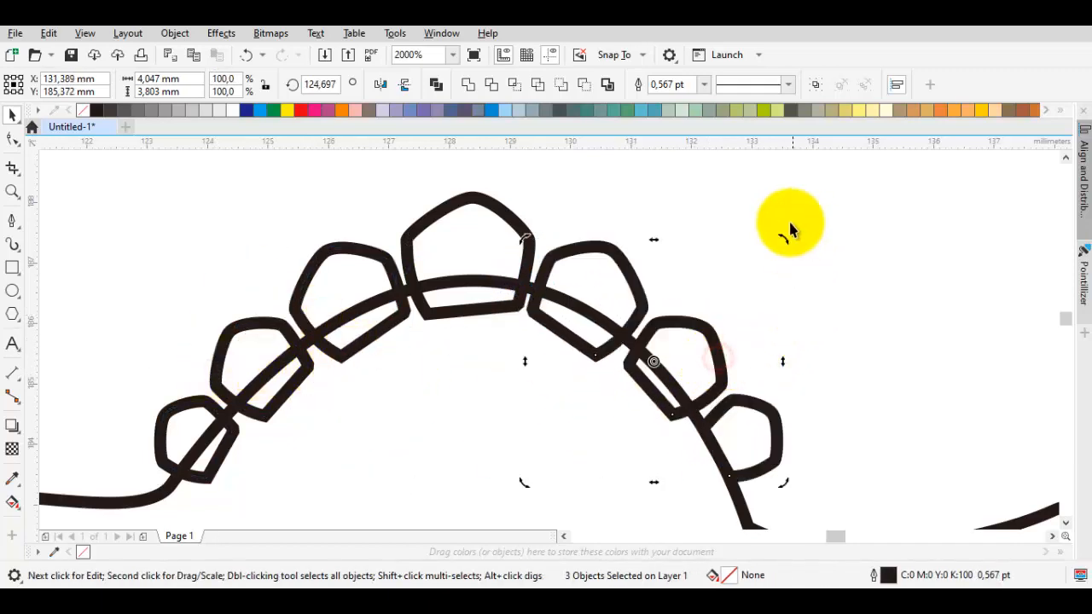
{"action": "left_click_drag", "start_coordinate": [788, 238], "coordinate": [799, 244]}
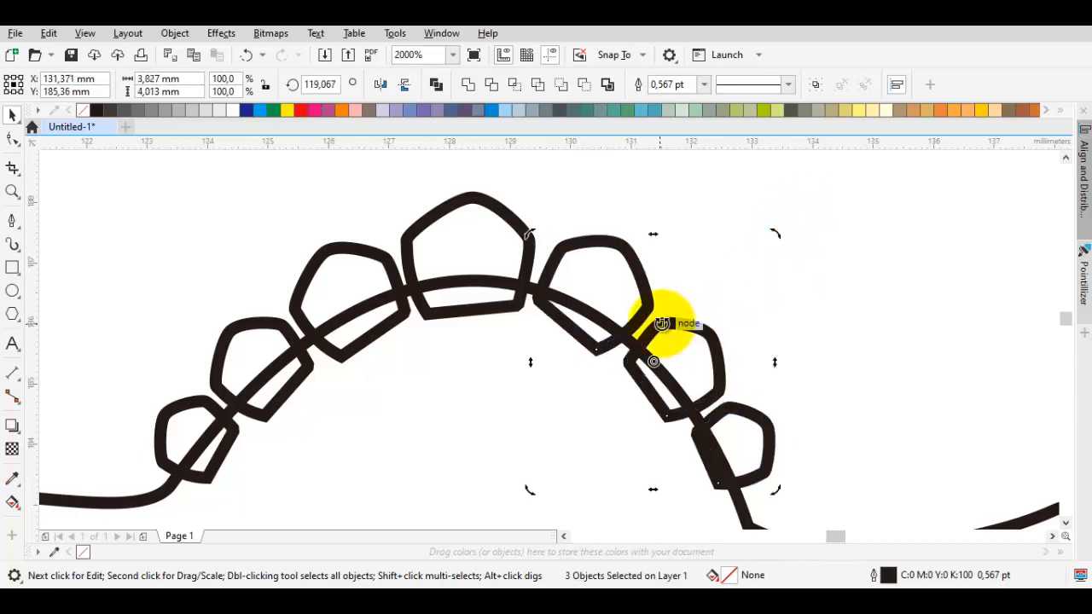
{"action": "scroll", "coordinate": [665, 314], "scroll_direction": "up", "scroll_amount": 1}
{"action": "scroll", "coordinate": [674, 314], "scroll_direction": "down", "scroll_amount": 1}
{"action": "scroll", "coordinate": [682, 324], "scroll_direction": "up", "scroll_amount": 1}
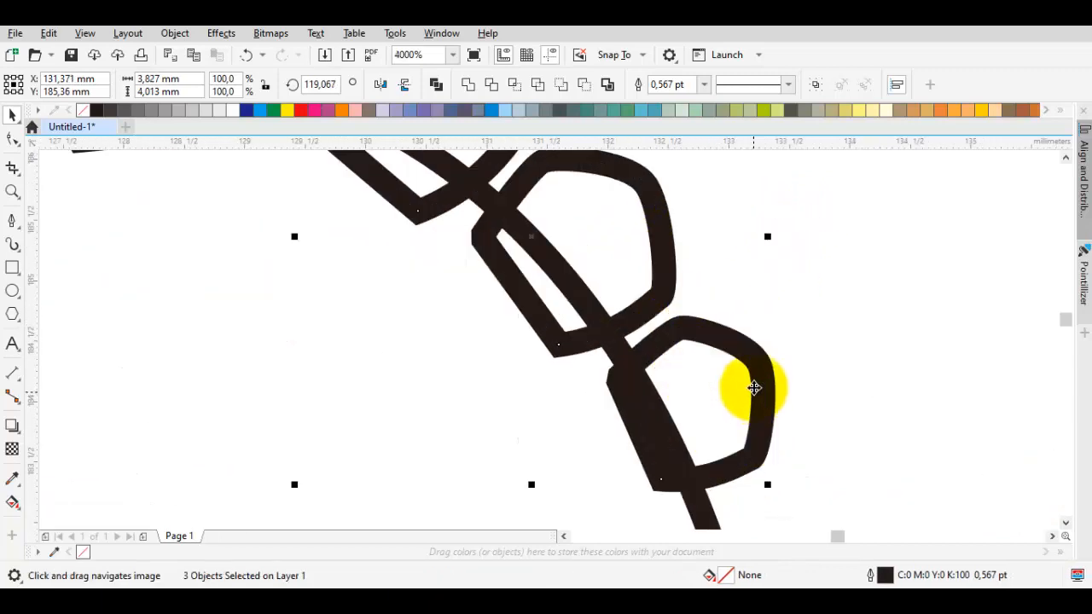
{"action": "left_click_drag", "start_coordinate": [748, 344], "coordinate": [748, 358]}
{"action": "scroll", "coordinate": [748, 358], "scroll_direction": "down", "scroll_amount": 1}
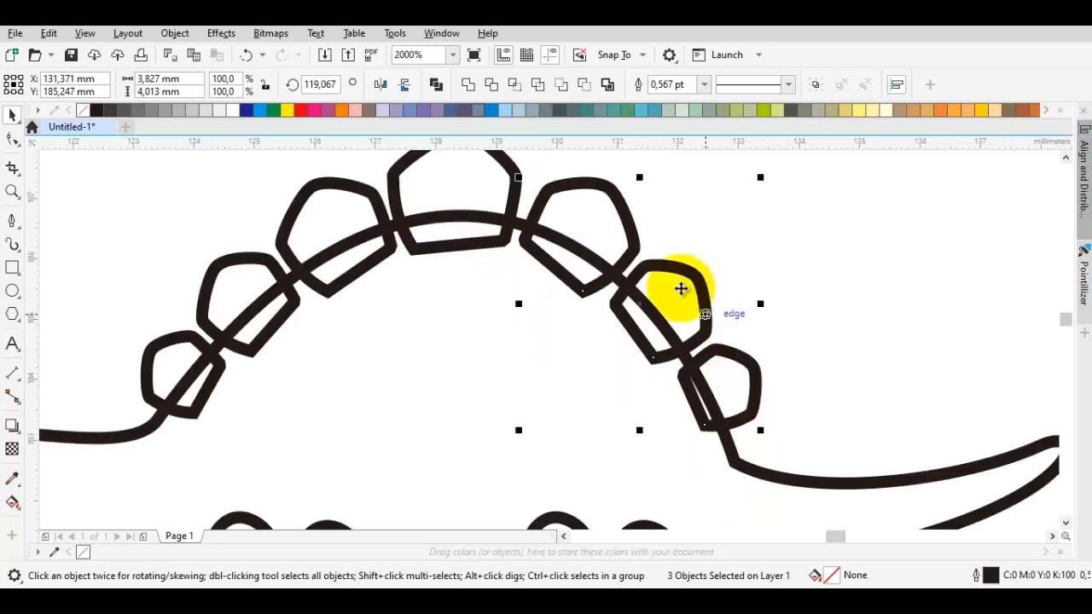
{"action": "scroll", "coordinate": [547, 175], "scroll_direction": "up", "scroll_amount": 1}
{"action": "left_click_drag", "start_coordinate": [532, 267], "coordinate": [525, 262]}
{"action": "scroll", "coordinate": [522, 259], "scroll_direction": "down", "scroll_amount": 1}
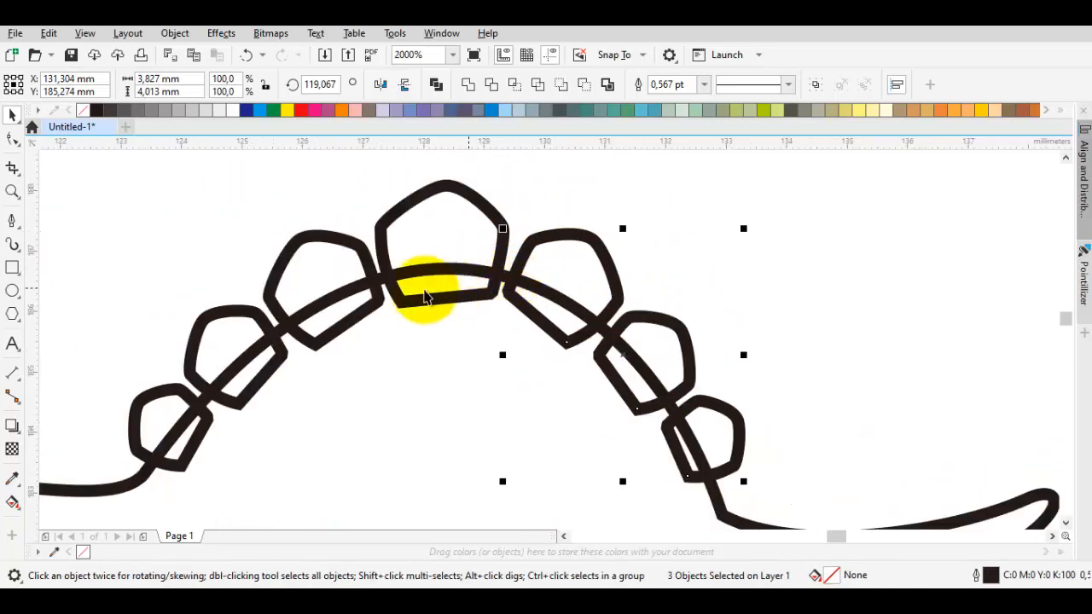
Select all seven plates and send them behind the dinosaur's body
{"action": "left_click", "coordinate": [293, 268], "text": "shift"}
{"action": "left_click", "coordinate": [237, 331], "text": "shift"}
{"action": "left_click", "coordinate": [157, 397], "text": "shift"}
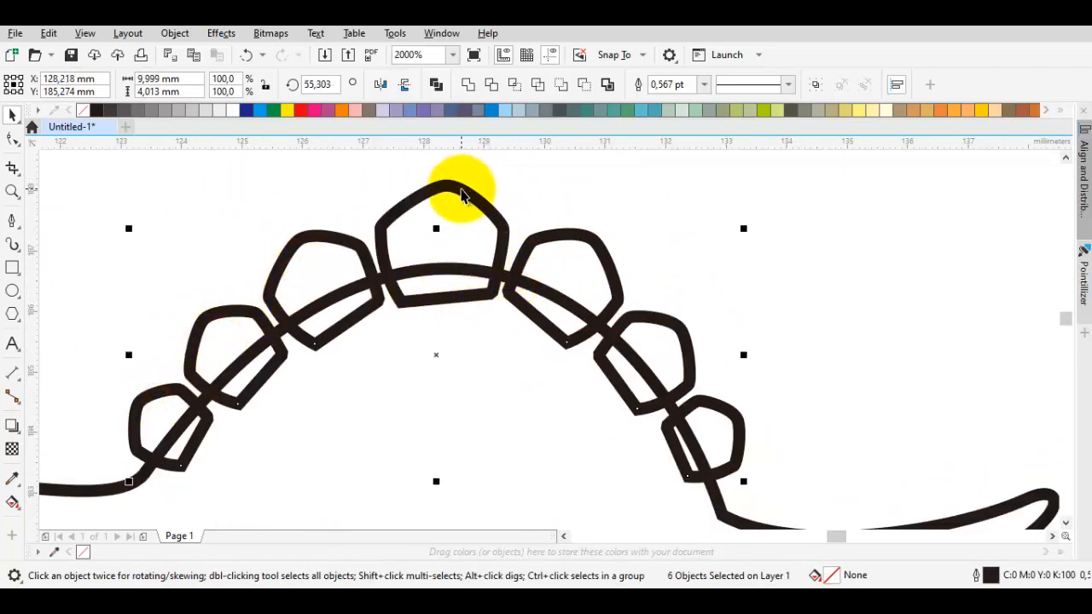
{"action": "left_click", "coordinate": [460, 194], "text": "shift"}
{"action": "right_click", "coordinate": [465, 215]}
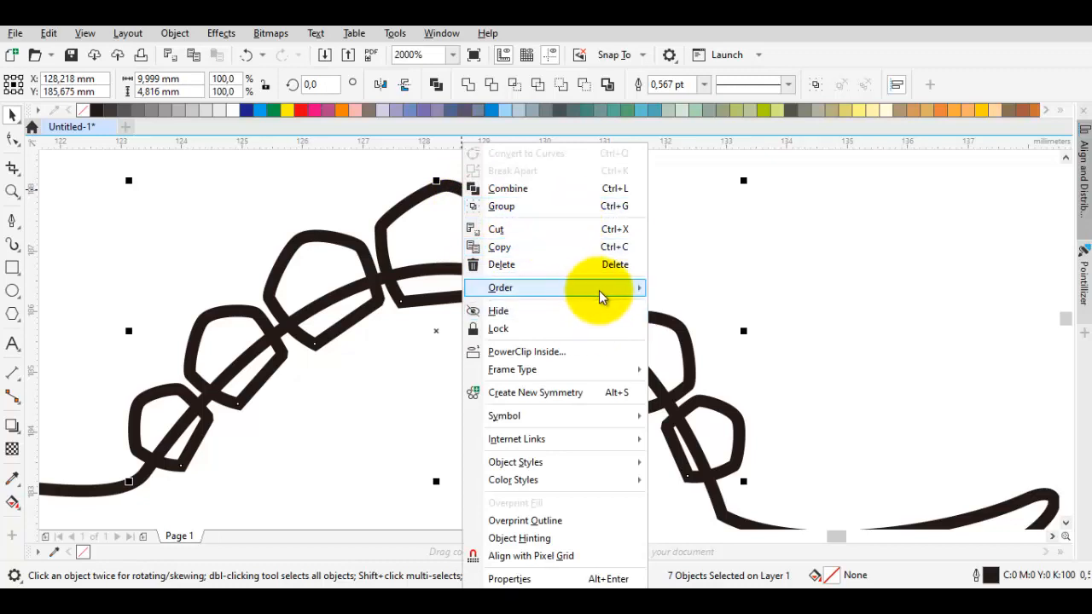
{"action": "mouse_move", "coordinate": [599, 290]}
{"action": "left_click", "coordinate": [716, 348]}
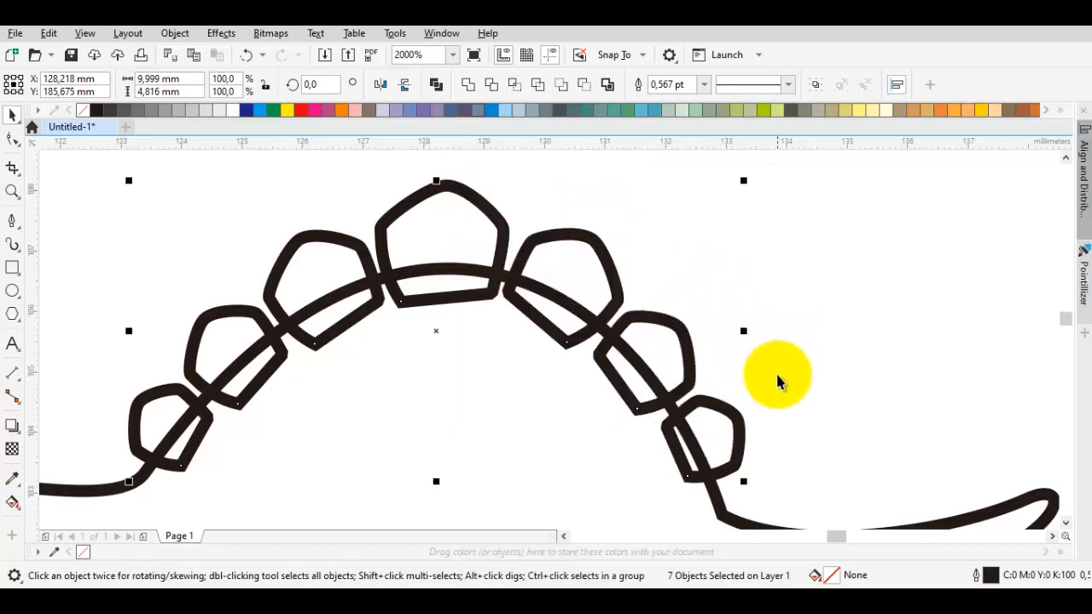
{"action": "left_click_drag", "start_coordinate": [801, 331], "coordinate": [829, 303]}
{"action": "left_click", "coordinate": [839, 302]}
{"action": "scroll", "coordinate": [770, 407], "scroll_direction": "up", "scroll_amount": 1}
{"action": "left_click", "coordinate": [764, 410]}
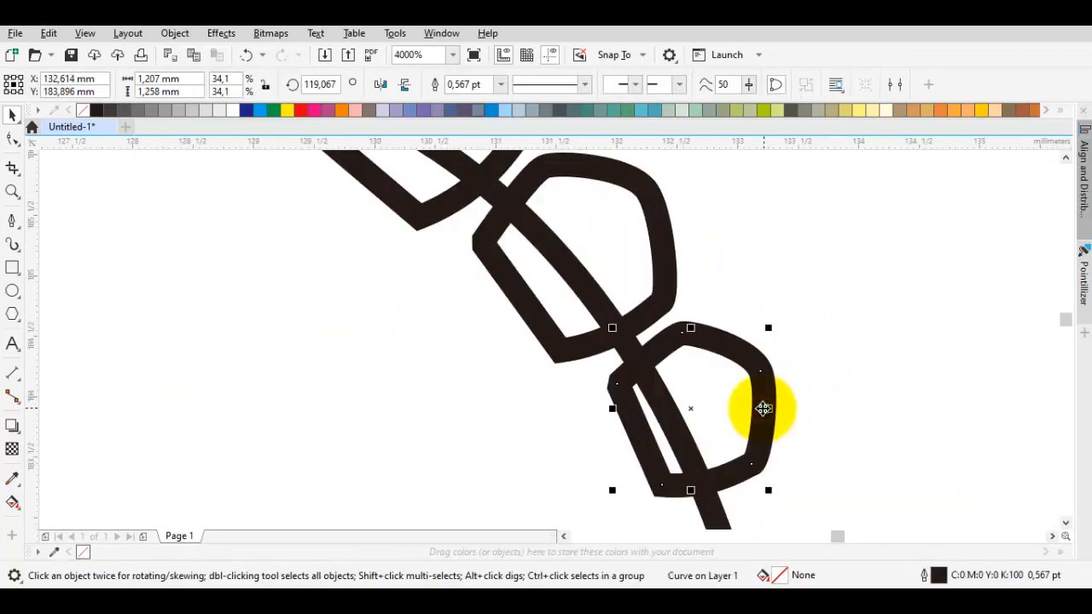
{"action": "scroll", "coordinate": [763, 408], "scroll_direction": "down", "scroll_amount": 2}
{"action": "left_click_drag", "start_coordinate": [760, 396], "coordinate": [723, 376]}
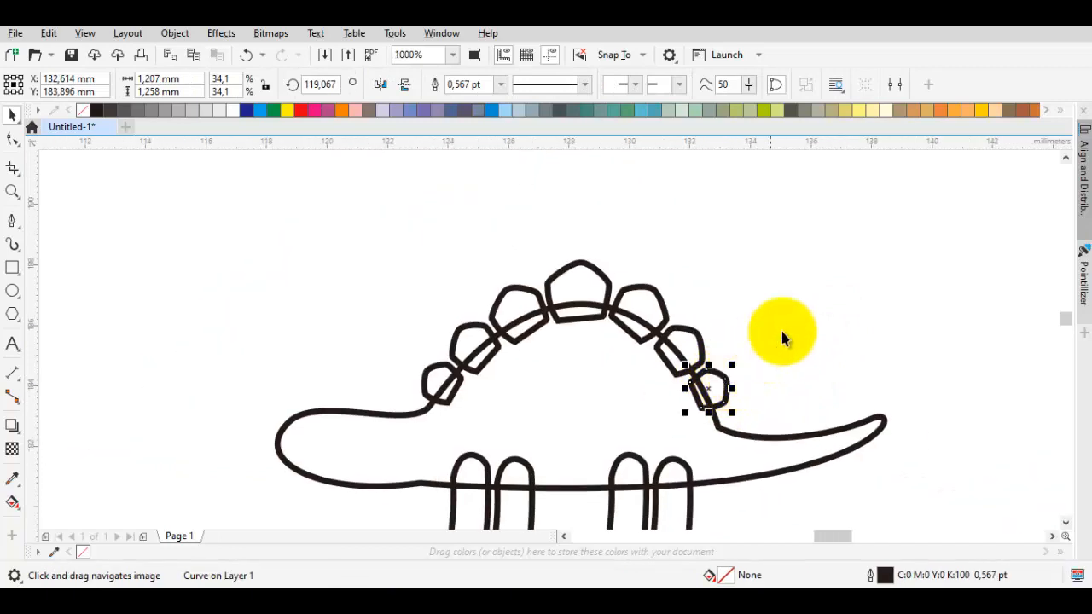
Select the whole dinosaur and fill all its parts with green C76 M24 Y100 K0
{"action": "scroll", "coordinate": [663, 338], "scroll_direction": "down", "scroll_amount": 1}
{"action": "left_click_drag", "start_coordinate": [347, 224], "coordinate": [799, 368]}
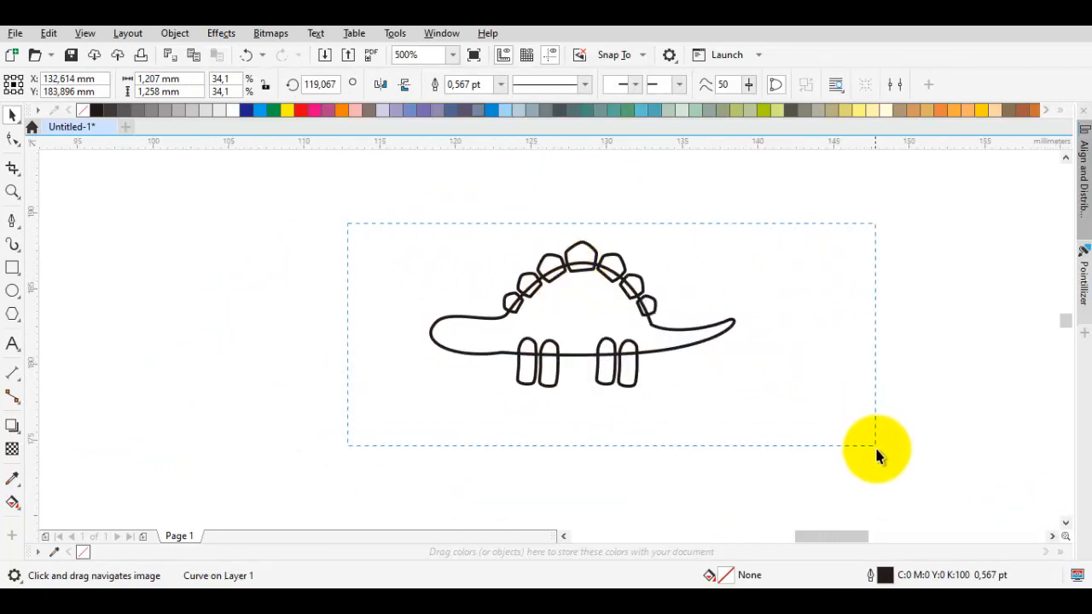
{"action": "left_click_drag", "start_coordinate": [876, 450], "coordinate": [914, 438]}
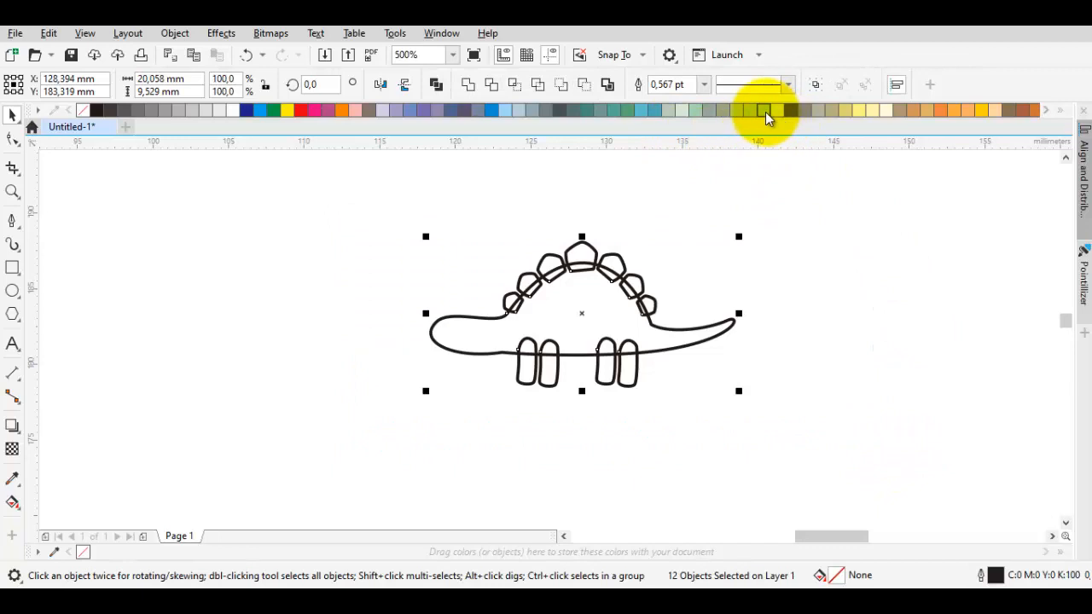
{"action": "left_click_drag", "start_coordinate": [764, 112], "coordinate": [827, 152]}
{"action": "left_click", "coordinate": [802, 210]}
Select the seven back plates and give them a darker green uniform fill
{"action": "scroll", "coordinate": [568, 244], "scroll_direction": "up", "scroll_amount": 1}
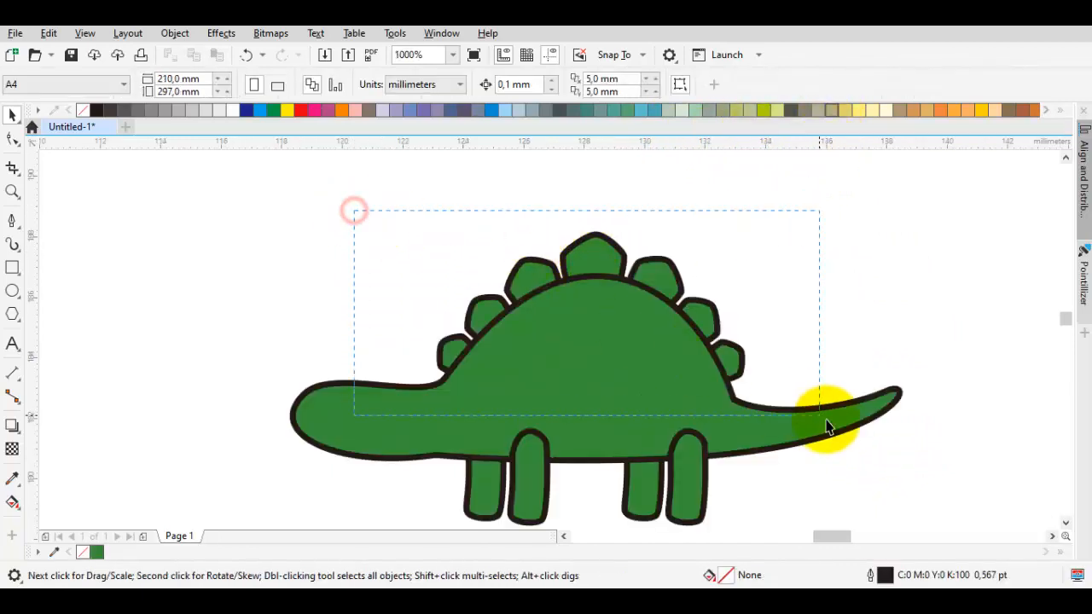
{"action": "left_click_drag", "start_coordinate": [825, 421], "coordinate": [825, 421]}
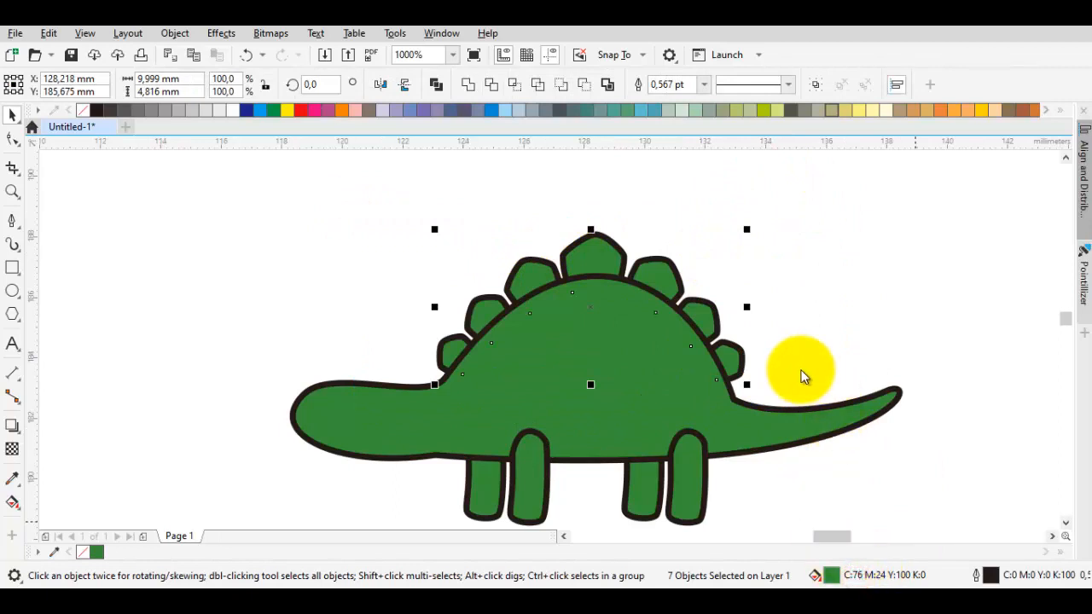
{"action": "key", "text": "shift+F11"}
{"action": "left_click", "coordinate": [328, 159]}
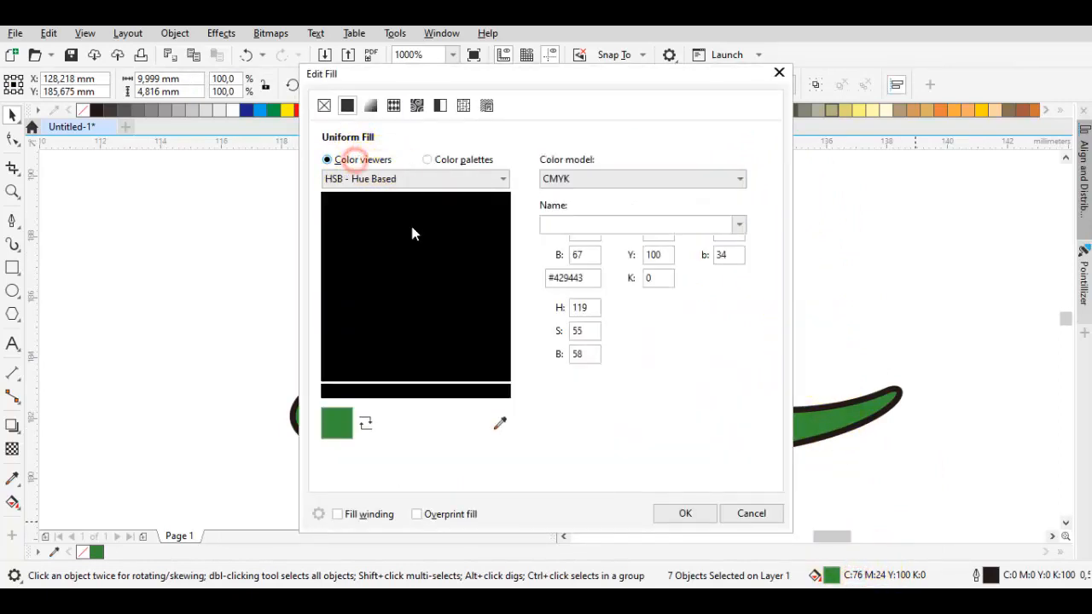
{"action": "left_click", "coordinate": [425, 298]}
{"action": "left_click_drag", "start_coordinate": [482, 74], "coordinate": [723, 24]}
{"action": "left_click", "coordinate": [987, 456]}
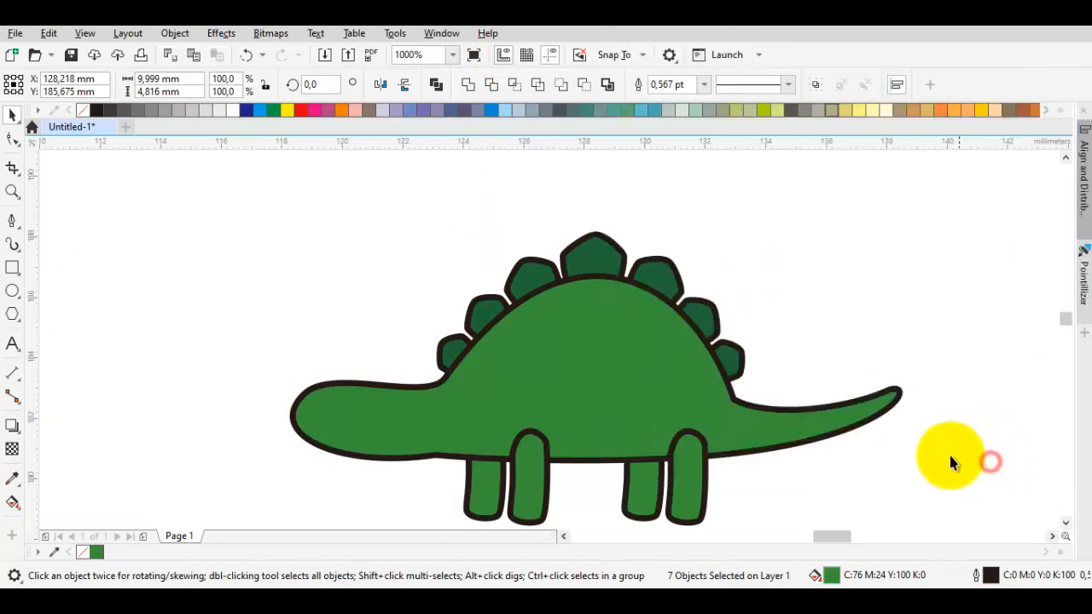
Sample the plates' dark green with the Color Eyedropper and apply it to the two legs behind the body
{"action": "left_click", "coordinate": [948, 453]}
{"action": "left_click", "coordinate": [660, 279]}
{"action": "left_click", "coordinate": [483, 497]}
{"action": "left_click", "coordinate": [595, 484]}
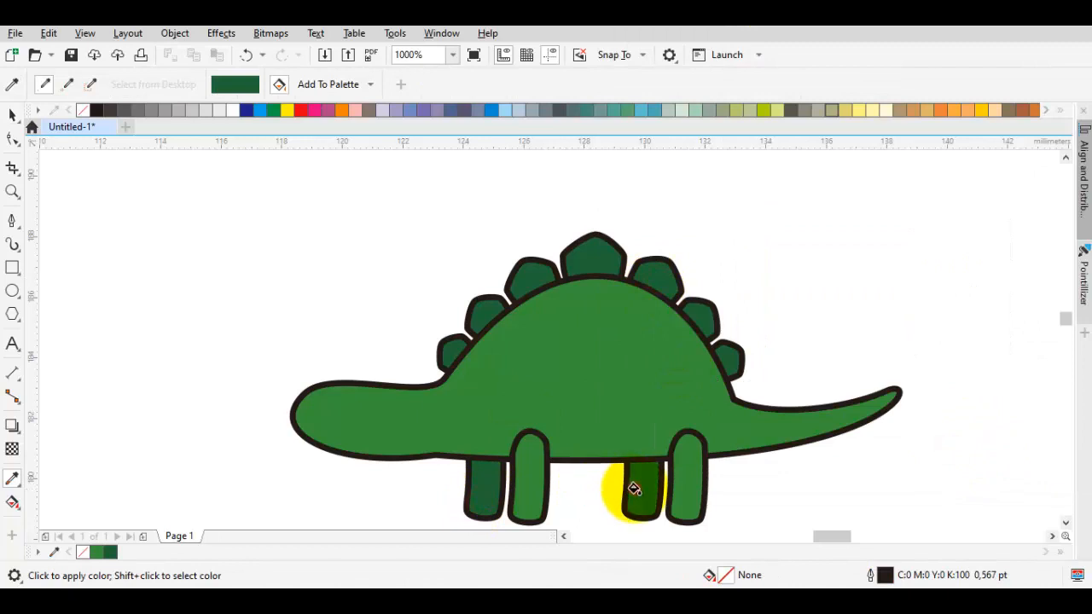
{"action": "key", "text": "space"}
{"action": "left_click_drag", "start_coordinate": [633, 489], "coordinate": [583, 446]}
{"action": "key", "text": "space"}
{"action": "scroll", "coordinate": [473, 446], "scroll_direction": "up", "scroll_amount": 1}
{"action": "key", "text": "space"}
{"action": "left_click", "coordinate": [311, 416]}
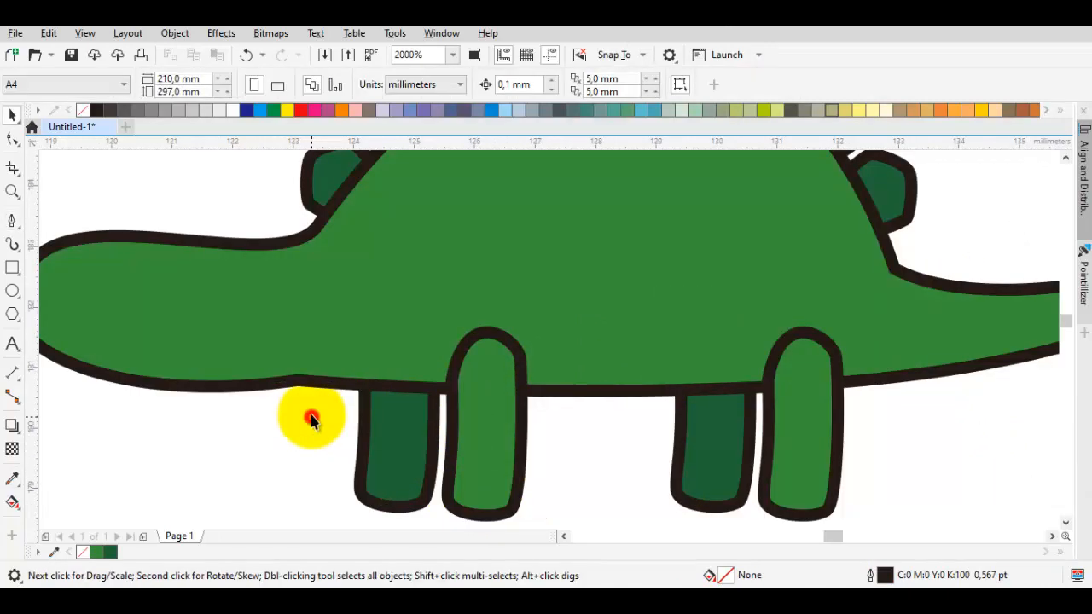
Reshape the belly outline by raising the node at the chest and adjusting the curve handle near the front leg
{"action": "double_click", "coordinate": [301, 365]}
{"action": "left_click_drag", "start_coordinate": [298, 380], "coordinate": [293, 372]}
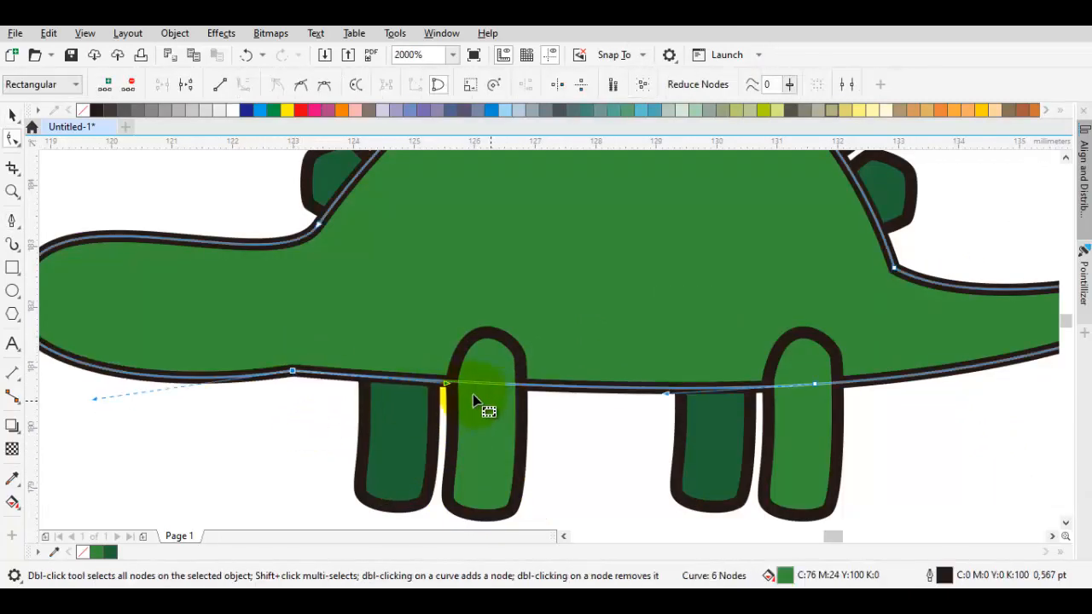
{"action": "left_click_drag", "start_coordinate": [447, 384], "coordinate": [444, 411]}
{"action": "scroll", "coordinate": [449, 414], "scroll_direction": "down", "scroll_amount": 2}
{"action": "key", "text": "space"}
{"action": "left_click_drag", "start_coordinate": [796, 494], "coordinate": [220, 262]}
{"action": "left_click_drag", "start_coordinate": [654, 290], "coordinate": [614, 327]}
{"action": "scroll", "coordinate": [405, 427], "scroll_direction": "up", "scroll_amount": 1}
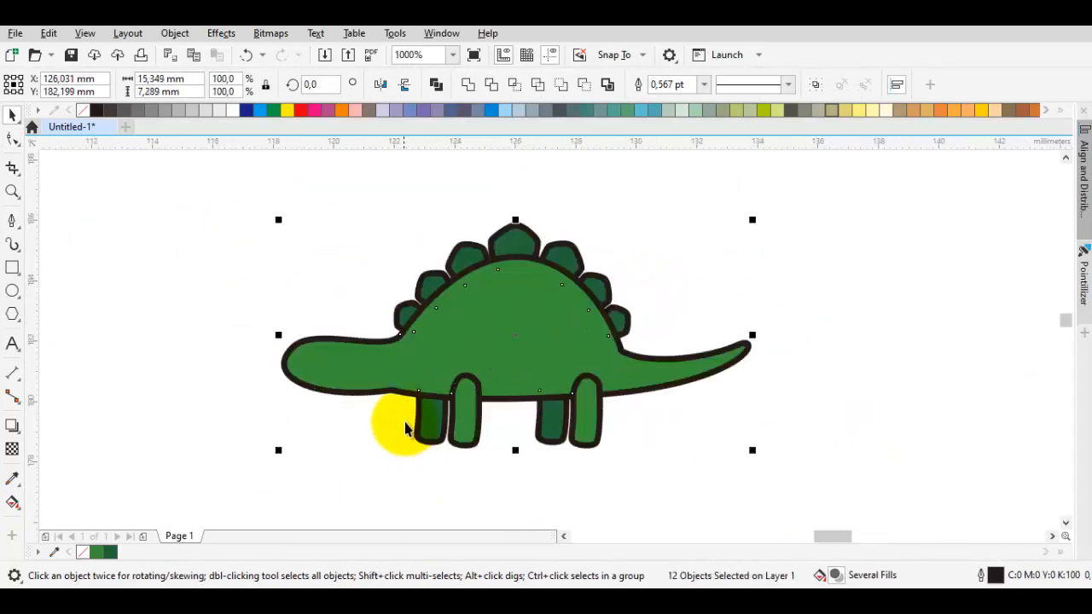
{"action": "scroll", "coordinate": [405, 379], "scroll_direction": "up", "scroll_amount": 1}
{"action": "key", "text": "Escape"}
{"action": "scroll", "coordinate": [754, 377], "scroll_direction": "down", "scroll_amount": 1}
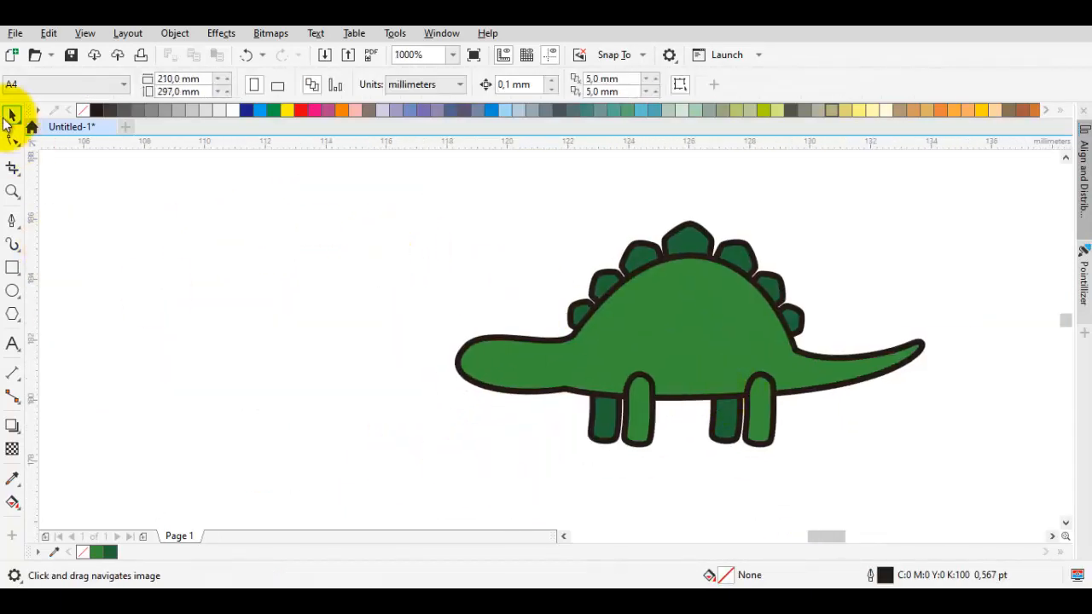
Draw a circular eye on the upper part of the head and scale it to about 0.82 mm
{"action": "left_click", "coordinate": [13, 291]}
{"action": "scroll", "coordinate": [495, 346], "scroll_direction": "up", "scroll_amount": 1}
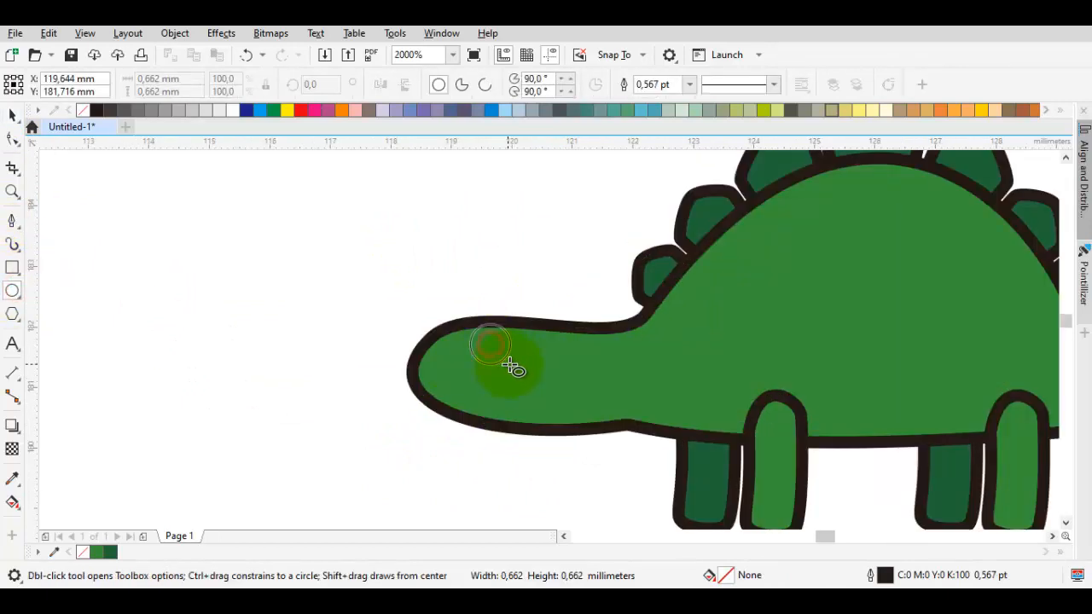
{"action": "left_click_drag", "start_coordinate": [518, 371], "coordinate": [520, 373]}
{"action": "scroll", "coordinate": [512, 368], "scroll_direction": "up", "scroll_amount": 1}
{"action": "key", "text": "space"}
{"action": "left_click_drag", "start_coordinate": [541, 254], "coordinate": [537, 276]}
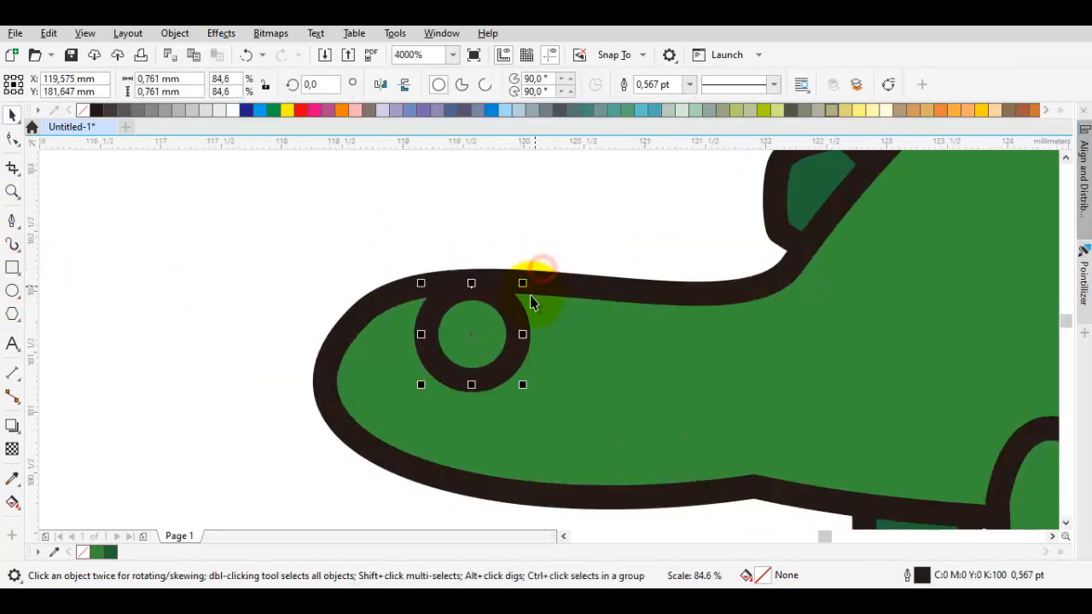
Add a pupil as a reduced black copy of the eye circle without an outline, adjusting its size and position inside the eye
{"action": "left_click_drag", "start_coordinate": [533, 335], "coordinate": [530, 300]}
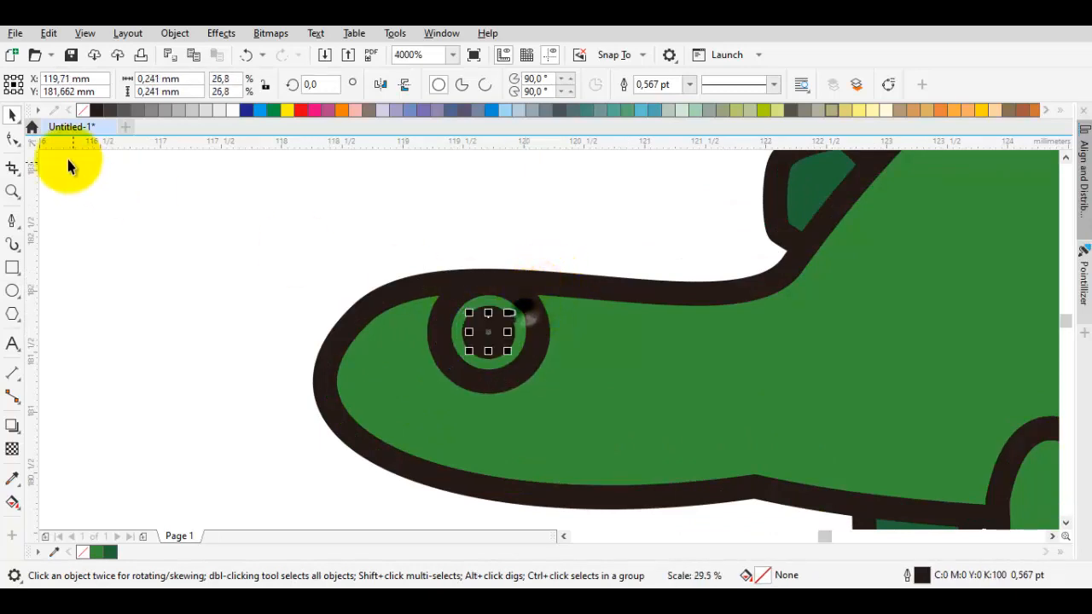
{"action": "left_click", "coordinate": [97, 111]}
{"action": "right_click", "coordinate": [84, 112]}
{"action": "scroll", "coordinate": [516, 339], "scroll_direction": "up", "scroll_amount": 1}
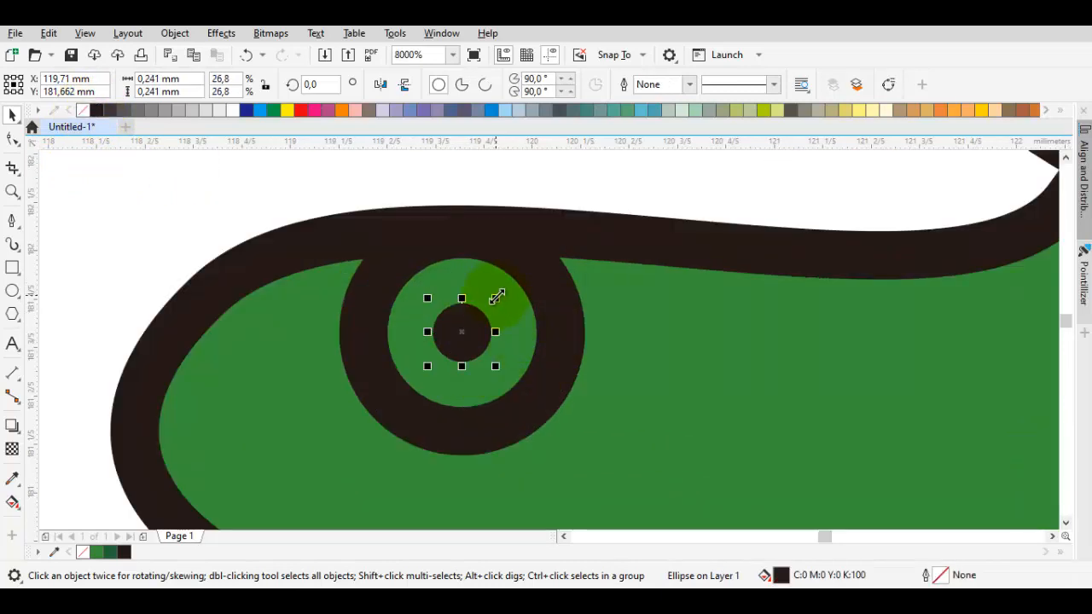
{"action": "mouse_move", "coordinate": [497, 300]}
{"action": "left_mouse_down"}
{"action": "mouse_move", "coordinate": [506, 284]}
{"action": "mouse_move", "coordinate": [490, 319]}
{"action": "mouse_move", "coordinate": [497, 289]}
{"action": "mouse_move", "coordinate": [492, 298]}
{"action": "left_mouse_up"}
{"action": "left_click_drag", "start_coordinate": [475, 309], "coordinate": [476, 312]}
Fill the eye circle with white and move the pupil to its centre
{"action": "left_click", "coordinate": [529, 329]}
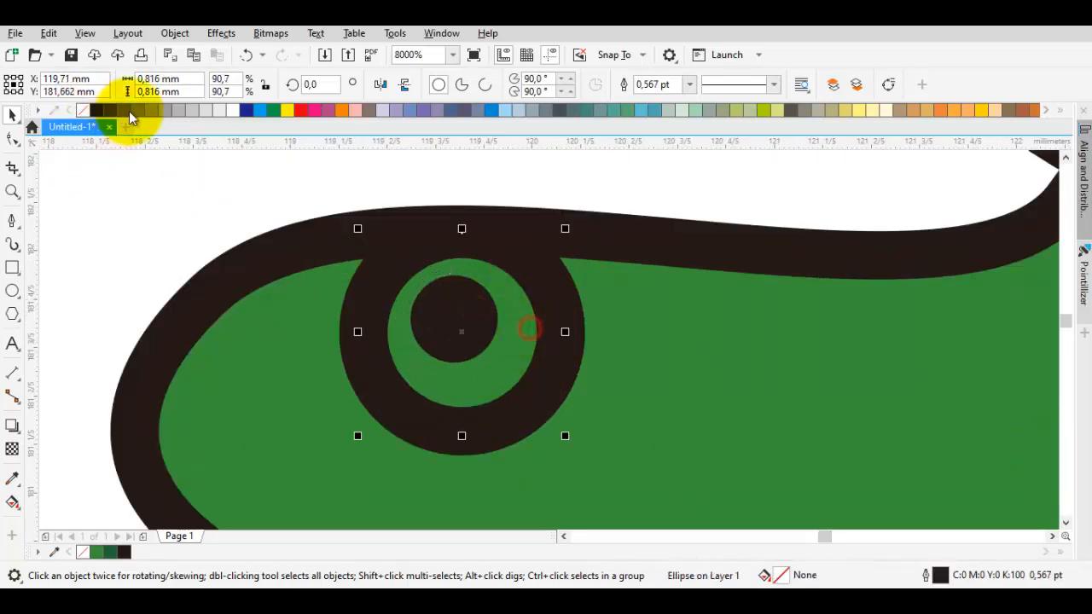
{"action": "left_click", "coordinate": [237, 112]}
{"action": "left_click", "coordinate": [285, 173]}
{"action": "scroll", "coordinate": [452, 236], "scroll_direction": "down", "scroll_amount": 1}
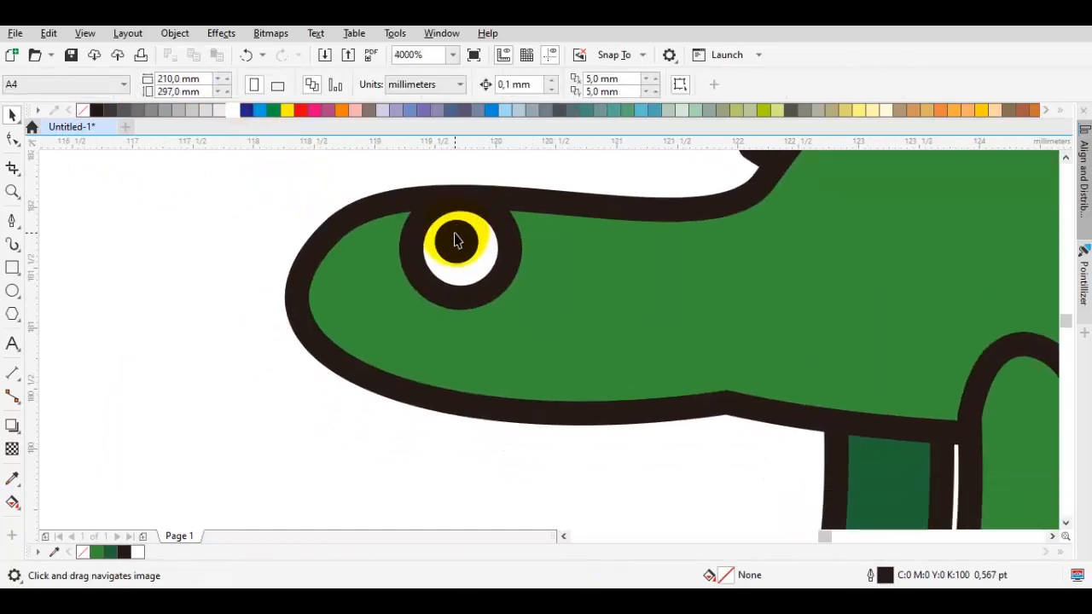
{"action": "left_click_drag", "start_coordinate": [453, 235], "coordinate": [457, 246]}
Draw a short wavy mouth below the eye with the Pen tool, running into the outline of the snout
{"action": "key", "text": "p"}
{"action": "scroll", "coordinate": [398, 339], "scroll_direction": "up", "scroll_amount": 1}
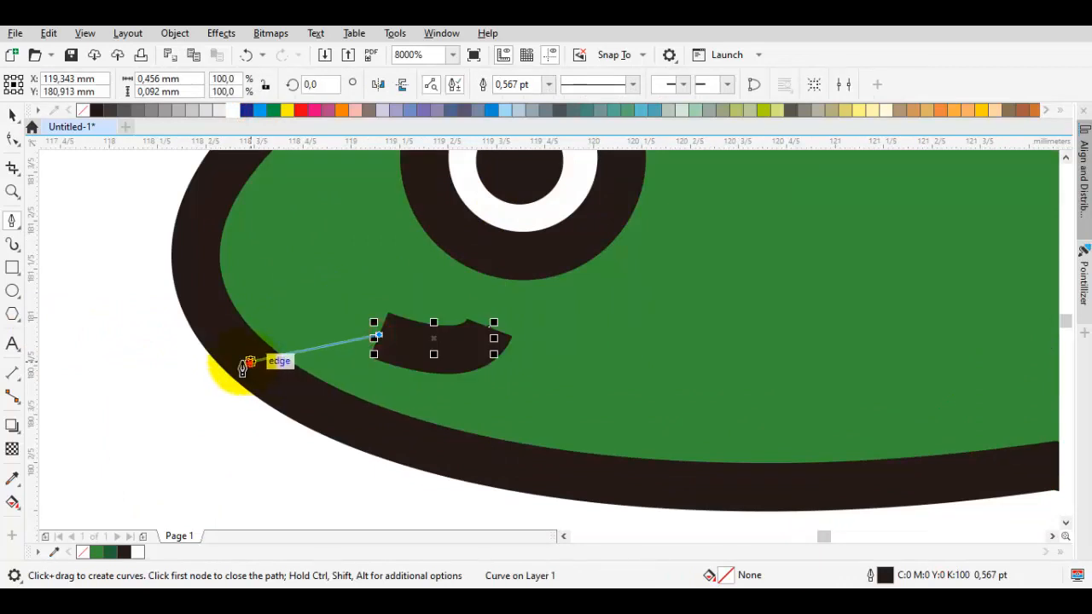
{"action": "left_click_drag", "start_coordinate": [252, 363], "coordinate": [192, 345]}
{"action": "key", "text": "space"}
{"action": "scroll", "coordinate": [193, 348], "scroll_direction": "down", "scroll_amount": 2}
{"action": "left_click", "coordinate": [174, 388]}
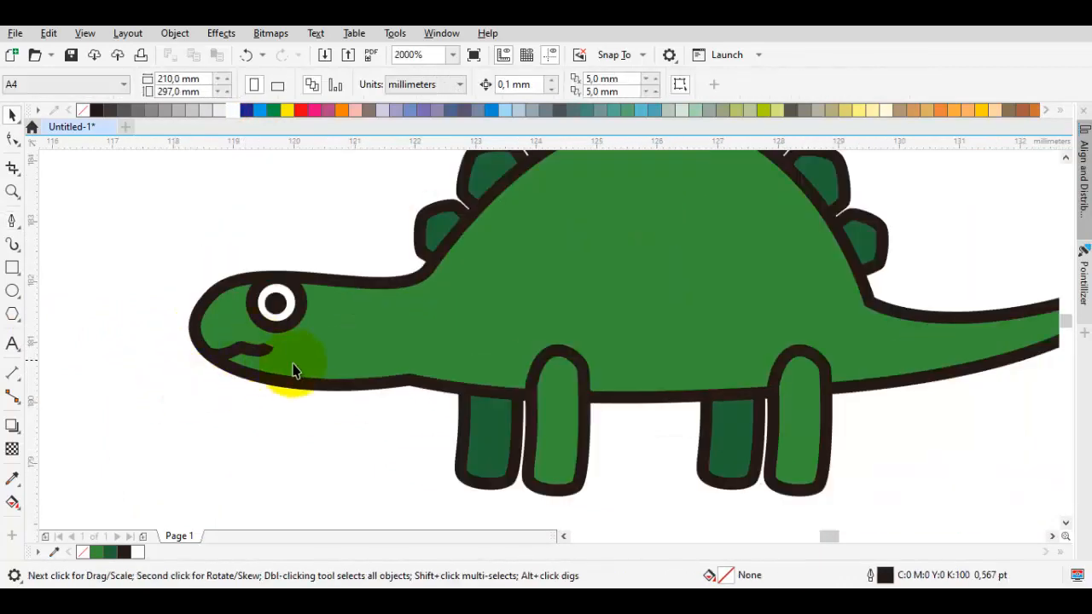
{"action": "left_click_drag", "start_coordinate": [294, 371], "coordinate": [398, 378]}
{"action": "left_click_drag", "start_coordinate": [507, 380], "coordinate": [274, 366]}
{"action": "scroll", "coordinate": [450, 310], "scroll_direction": "down", "scroll_amount": 2}
{"action": "scroll", "coordinate": [480, 335], "scroll_direction": "up", "scroll_amount": 1}
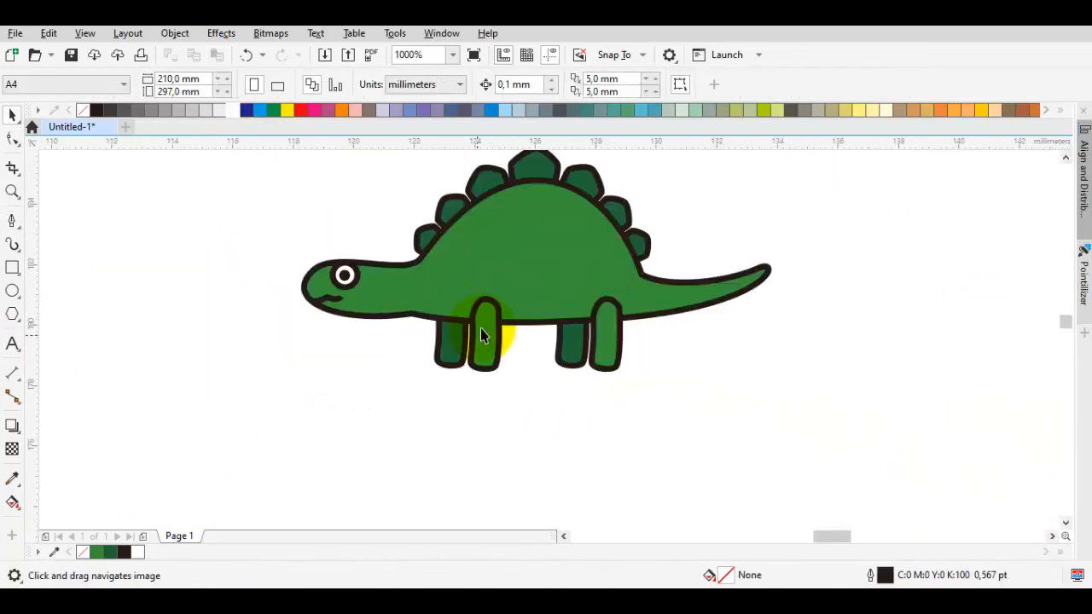
{"action": "scroll", "coordinate": [473, 341], "scroll_direction": "up", "scroll_amount": 1}
{"action": "key", "text": "p"}
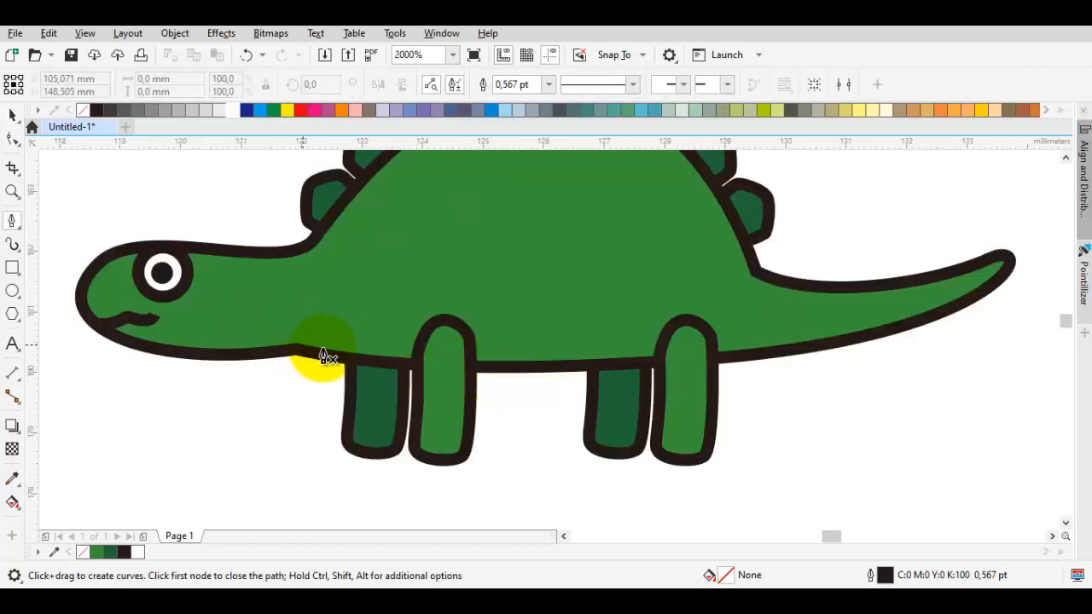
{"action": "scroll", "coordinate": [422, 336], "scroll_direction": "down", "scroll_amount": 1}
{"action": "key", "text": "space"}
Select the seven back plates and enlarge them together to about 8.1 x 3.9 mm
{"action": "left_click", "coordinate": [608, 390]}
{"action": "left_click_drag", "start_coordinate": [230, 243], "coordinate": [451, 242]}
{"action": "left_click_drag", "start_coordinate": [443, 243], "coordinate": [421, 291]}
{"action": "left_click_drag", "start_coordinate": [284, 192], "coordinate": [610, 344]}
{"action": "scroll", "coordinate": [606, 238], "scroll_direction": "up", "scroll_amount": 1}
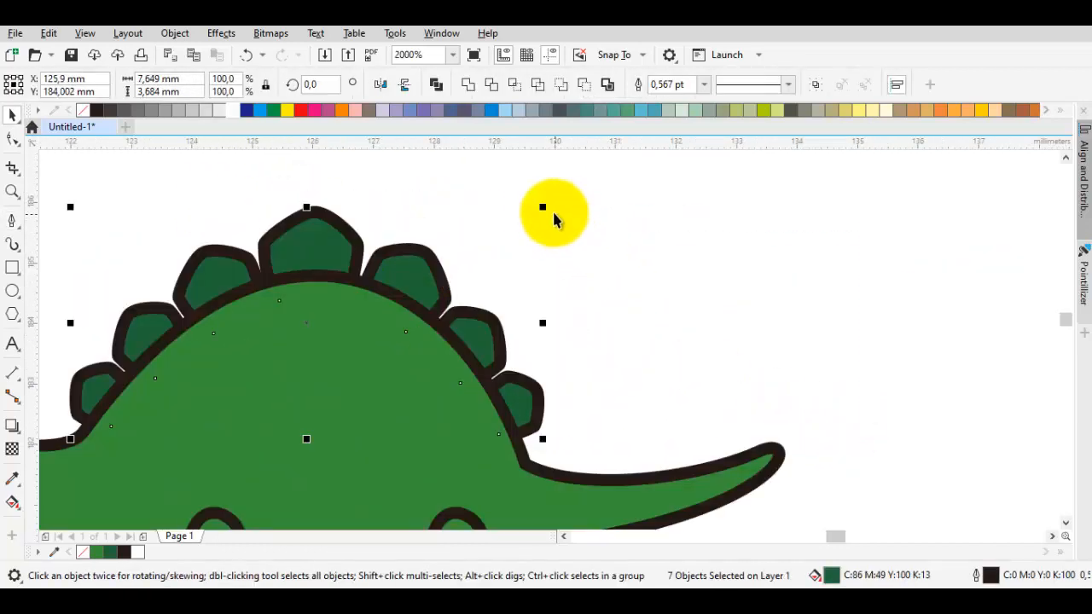
{"action": "left_click_drag", "start_coordinate": [546, 207], "coordinate": [557, 201]}
{"action": "left_click_drag", "start_coordinate": [312, 285], "coordinate": [407, 259]}
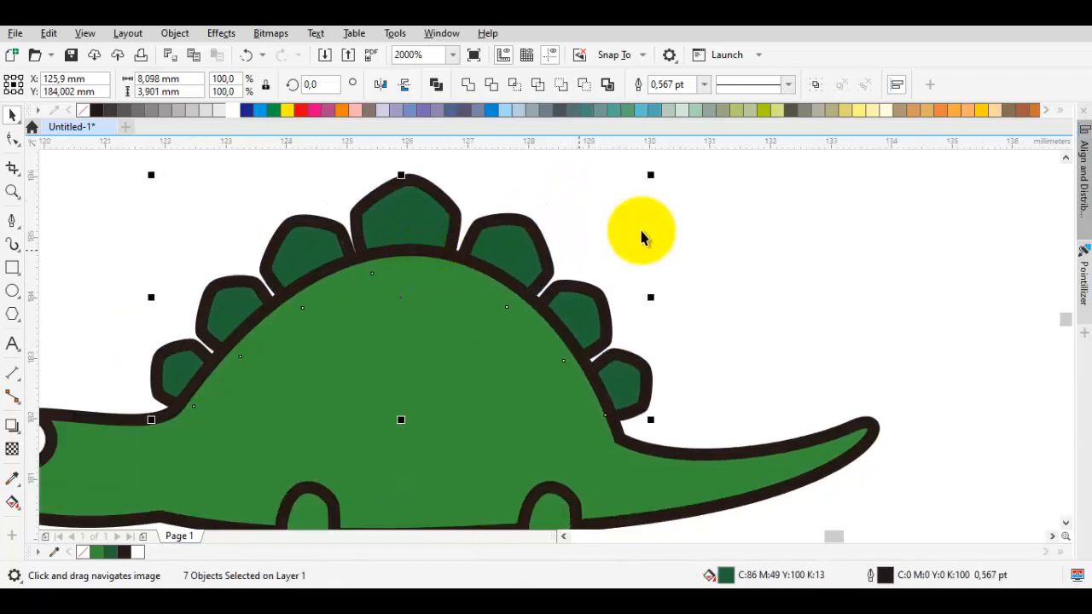
Reselect the seven back plates and enlarge them further to about 8.52 x 4.10 mm
{"action": "scroll", "coordinate": [530, 281], "scroll_direction": "down", "scroll_amount": 1}
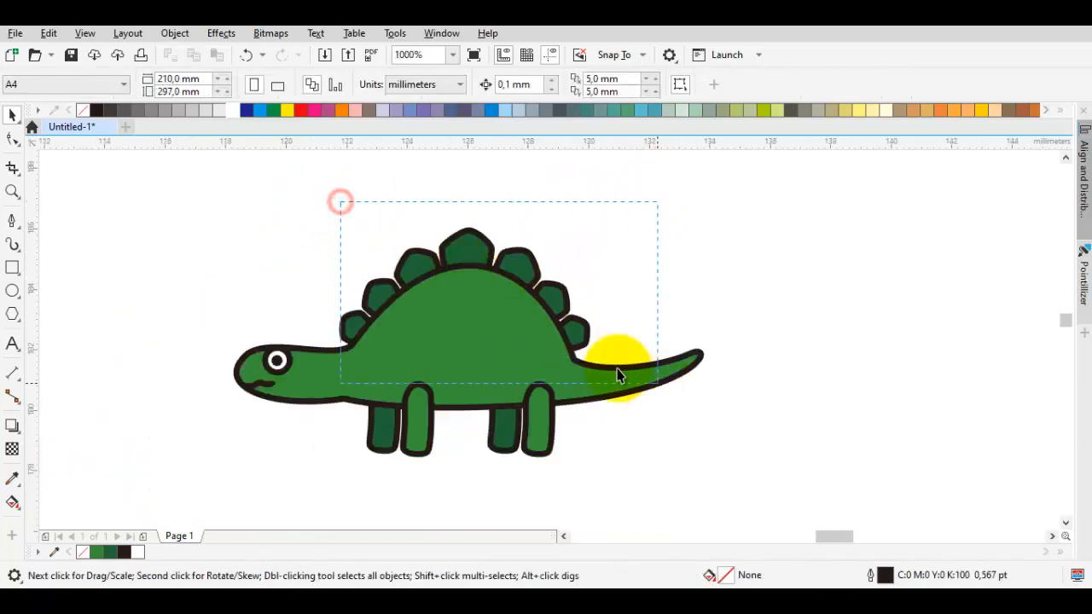
{"action": "left_click_drag", "start_coordinate": [619, 369], "coordinate": [618, 368]}
{"action": "left_click_drag", "start_coordinate": [309, 156], "coordinate": [633, 387]}
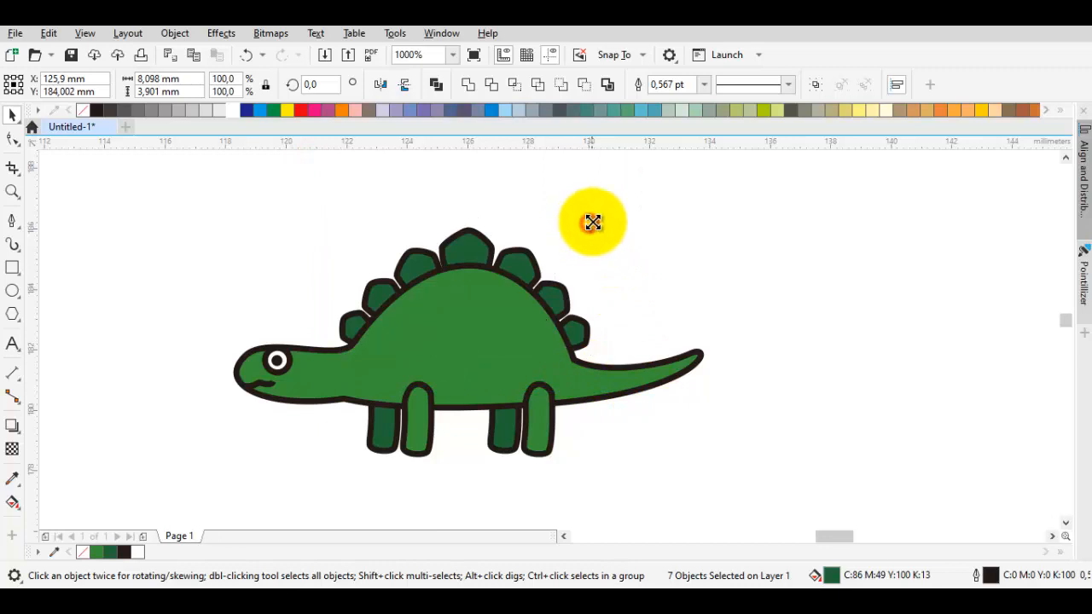
{"action": "scroll", "coordinate": [492, 251], "scroll_direction": "up", "scroll_amount": 1}
Shift the row of back plates slightly so it sits evenly along the curve of the back
{"action": "scroll", "coordinate": [453, 236], "scroll_direction": "up", "scroll_amount": 1}
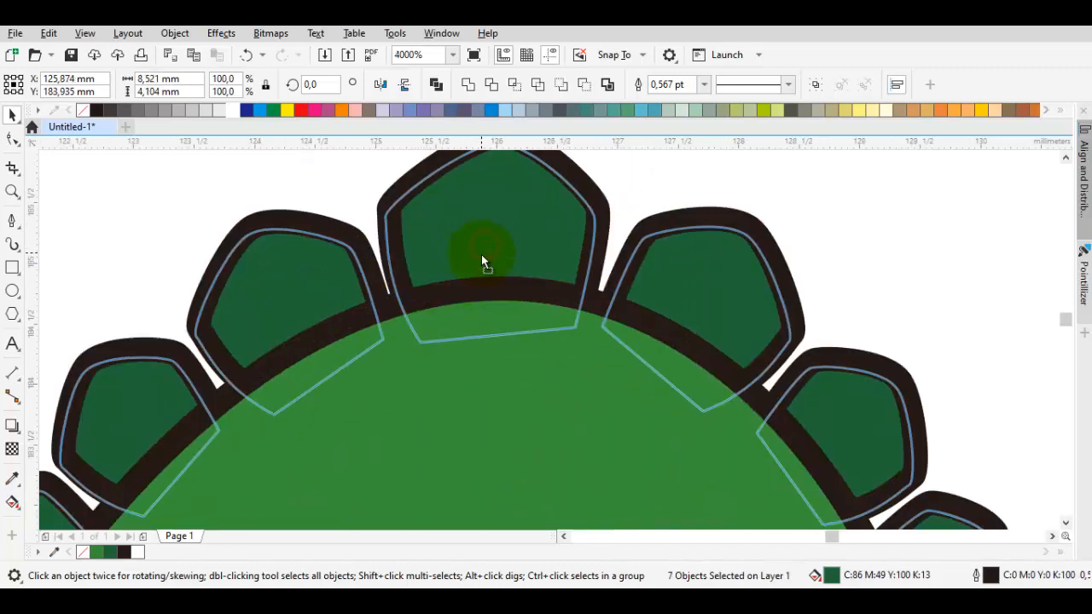
{"action": "scroll", "coordinate": [481, 253], "scroll_direction": "down", "scroll_amount": 1}
{"action": "key", "text": "F10"}
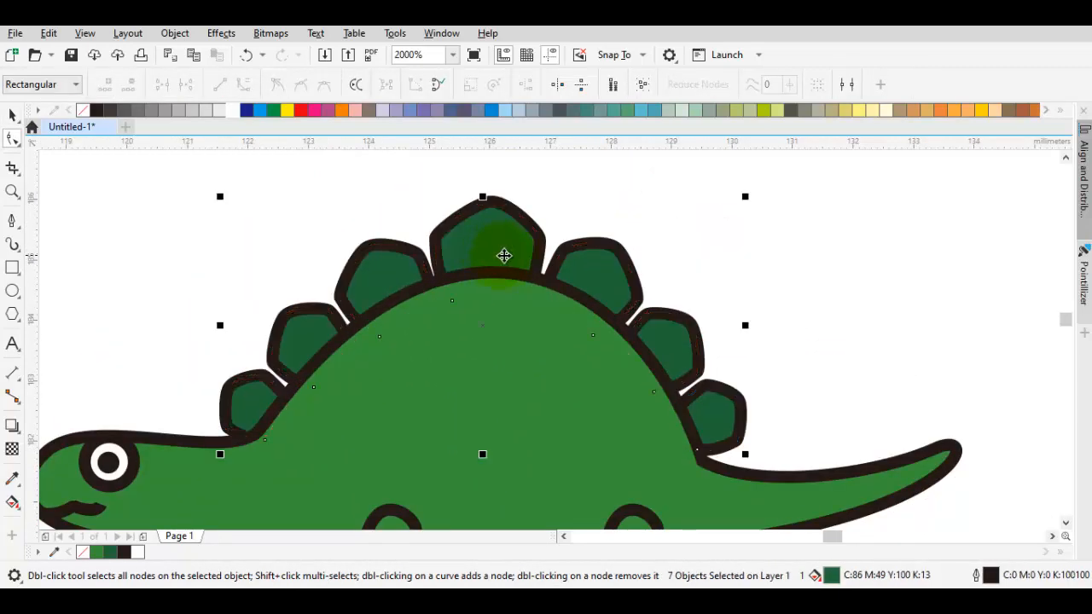
{"action": "key", "text": "space"}
{"action": "scroll", "coordinate": [504, 255], "scroll_direction": "up", "scroll_amount": 1}
{"action": "scroll", "coordinate": [503, 253], "scroll_direction": "down", "scroll_amount": 1}
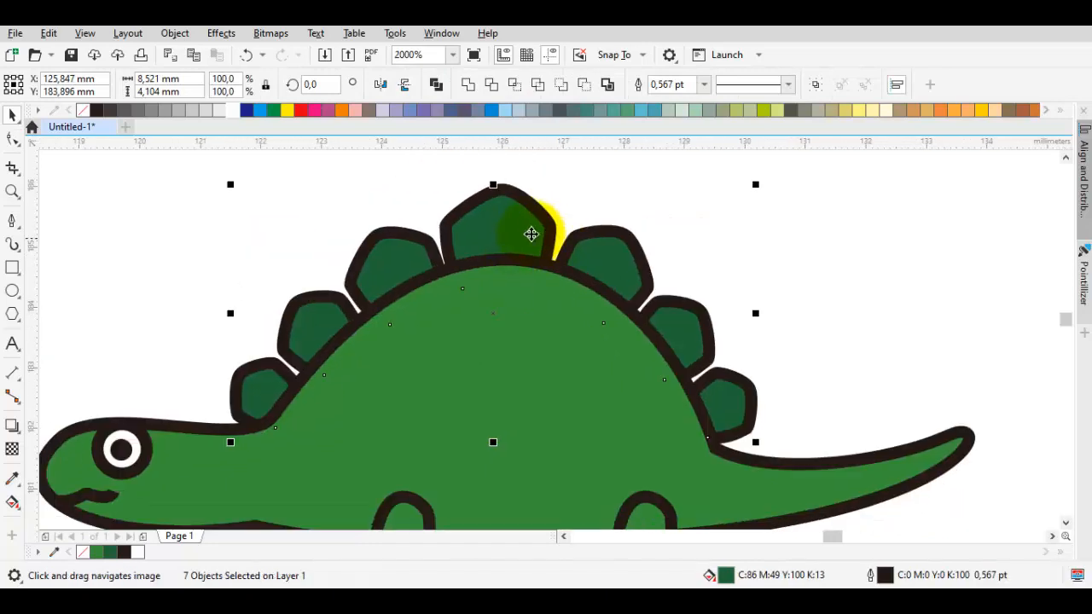
{"action": "left_click_drag", "start_coordinate": [526, 231], "coordinate": [528, 233]}
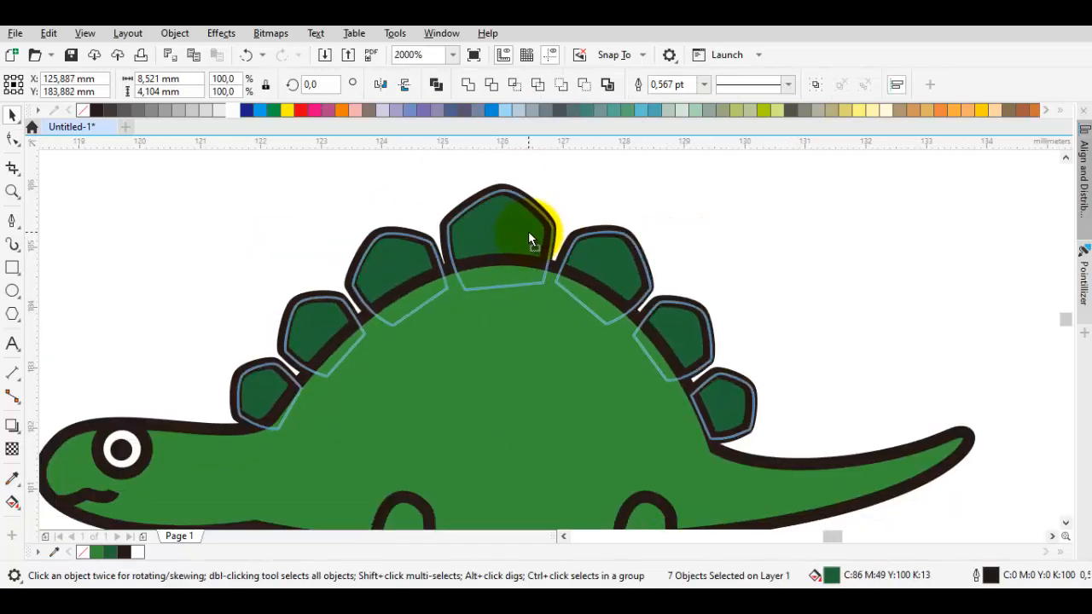
{"action": "left_click", "coordinate": [679, 250]}
Select the whole dinosaur and convert all its outlines to objects
{"action": "scroll", "coordinate": [679, 253], "scroll_direction": "down", "scroll_amount": 1}
{"action": "left_click_drag", "start_coordinate": [685, 301], "coordinate": [642, 296]}
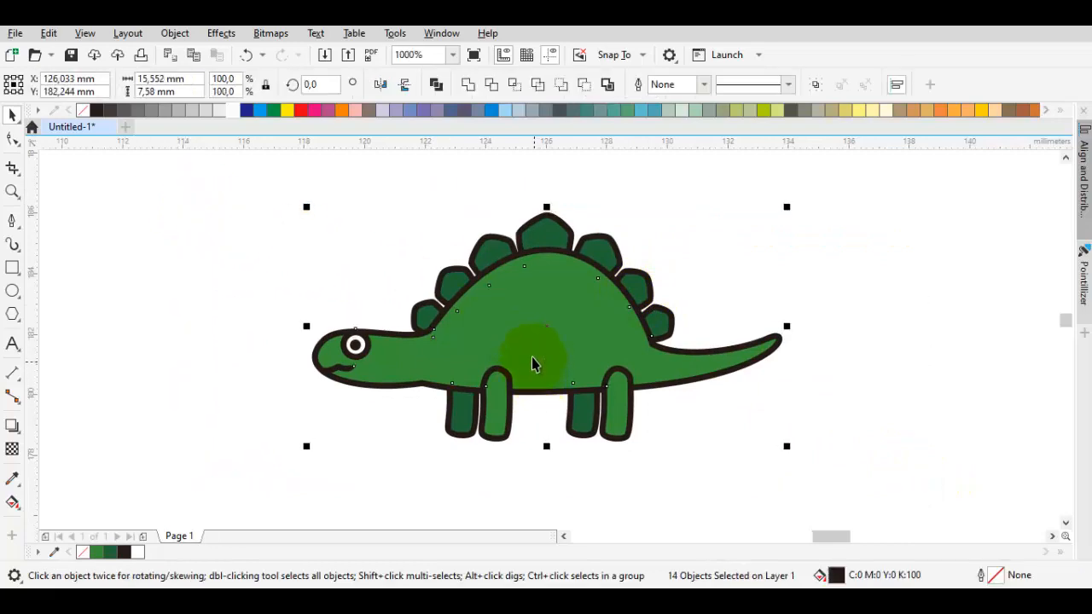
{"action": "key", "text": "F10"}
{"action": "left_click", "coordinate": [504, 319]}
{"action": "scroll", "coordinate": [438, 358], "scroll_direction": "up", "scroll_amount": 1}
{"action": "left_click", "coordinate": [395, 314]}
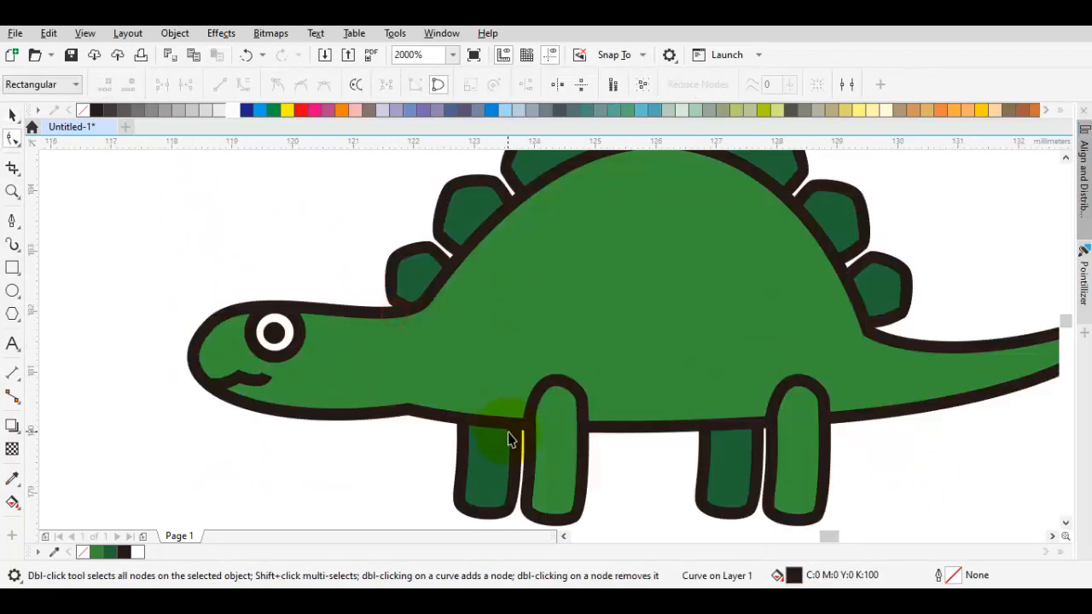
{"action": "key", "text": "space"}
{"action": "key", "text": "Escape"}
Start a Pen path for the belly shading just below the chest and carry it up to the body's lower edge
{"action": "left_click_drag", "start_coordinate": [537, 434], "coordinate": [310, 332]}
{"action": "scroll", "coordinate": [296, 330], "scroll_direction": "down", "scroll_amount": 1}
{"action": "scroll", "coordinate": [255, 320], "scroll_direction": "up", "scroll_amount": 1}
{"action": "key", "text": "F5"}
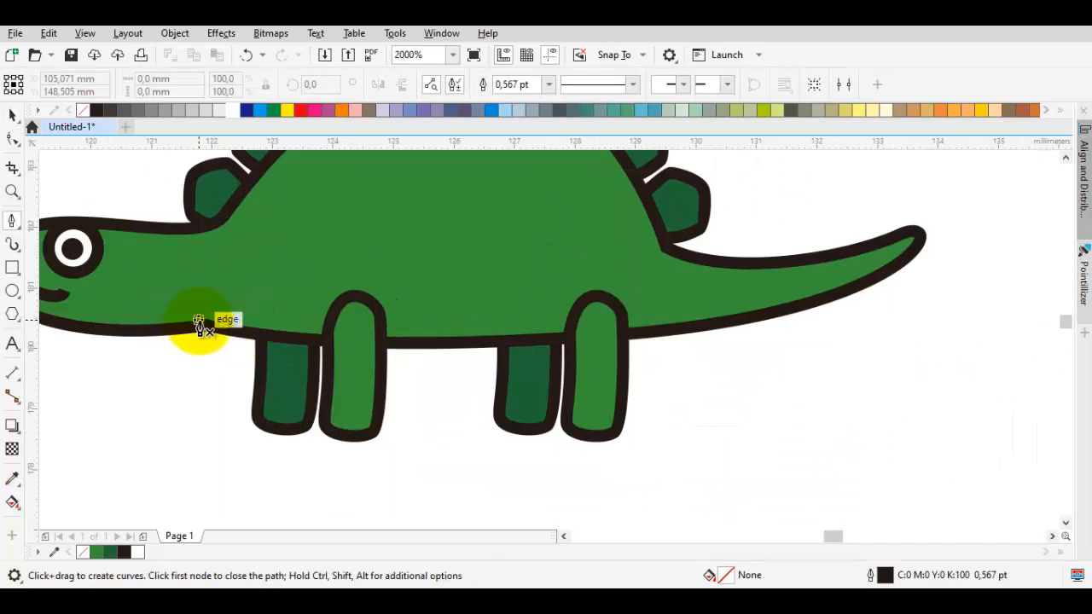
{"action": "scroll", "coordinate": [198, 322], "scroll_direction": "up", "scroll_amount": 1}
{"action": "left_click", "coordinate": [176, 397]}
{"action": "left_click", "coordinate": [214, 315]}
{"action": "scroll", "coordinate": [469, 354], "scroll_direction": "down", "scroll_amount": 1}
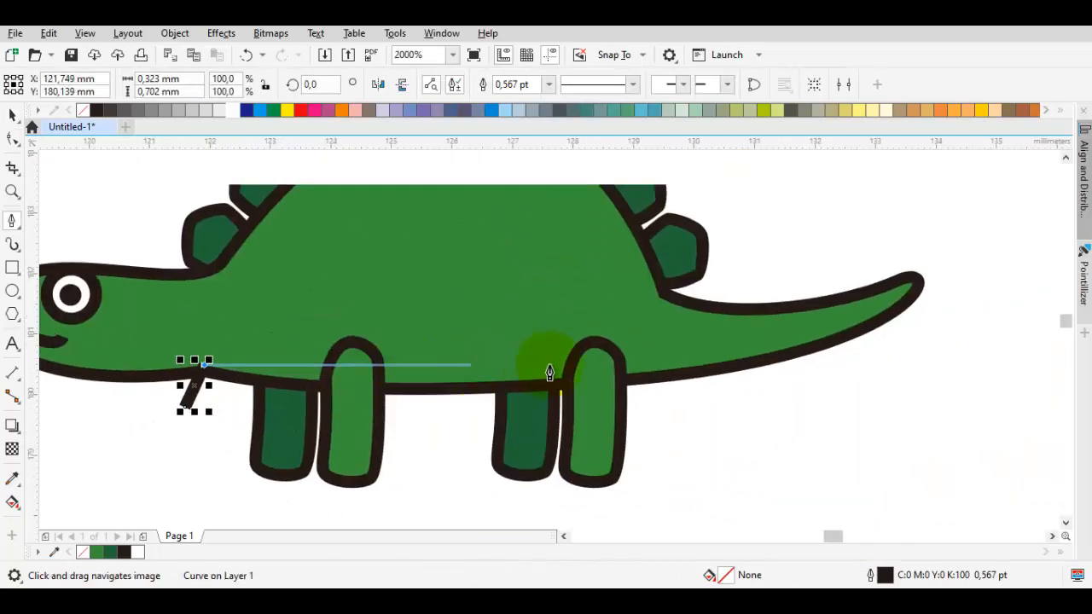
{"action": "scroll", "coordinate": [588, 370], "scroll_direction": "up", "scroll_amount": 1}
Continue the shading path across the lower belly and curve it along to the underside of the tail
{"action": "left_click", "coordinate": [642, 364]}
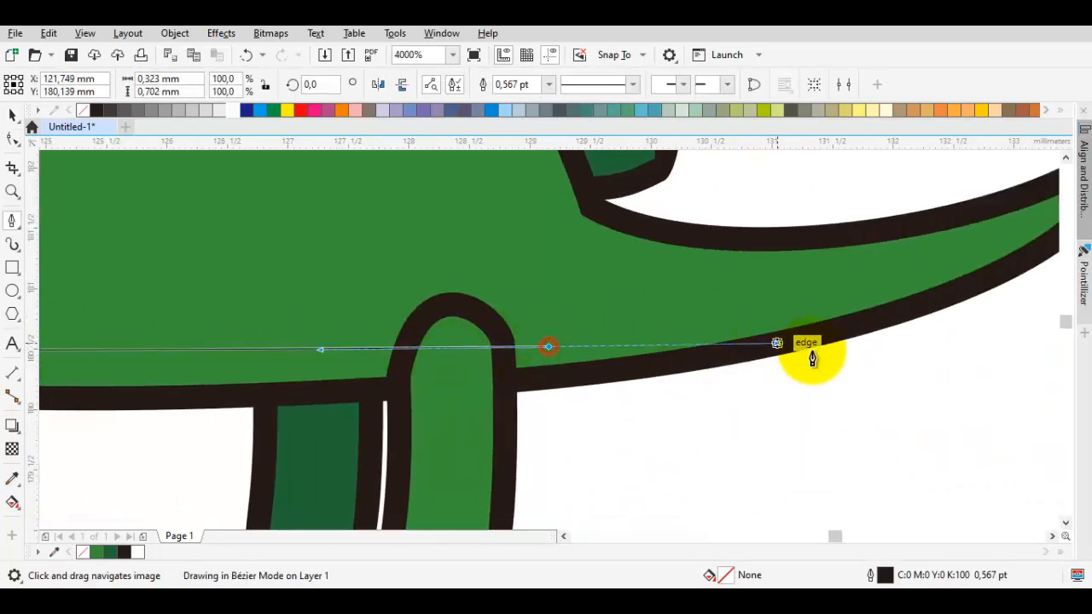
{"action": "left_click_drag", "start_coordinate": [812, 352], "coordinate": [868, 347]}
{"action": "key", "text": "ctrl+z"}
{"action": "left_click_drag", "start_coordinate": [570, 337], "coordinate": [893, 313]}
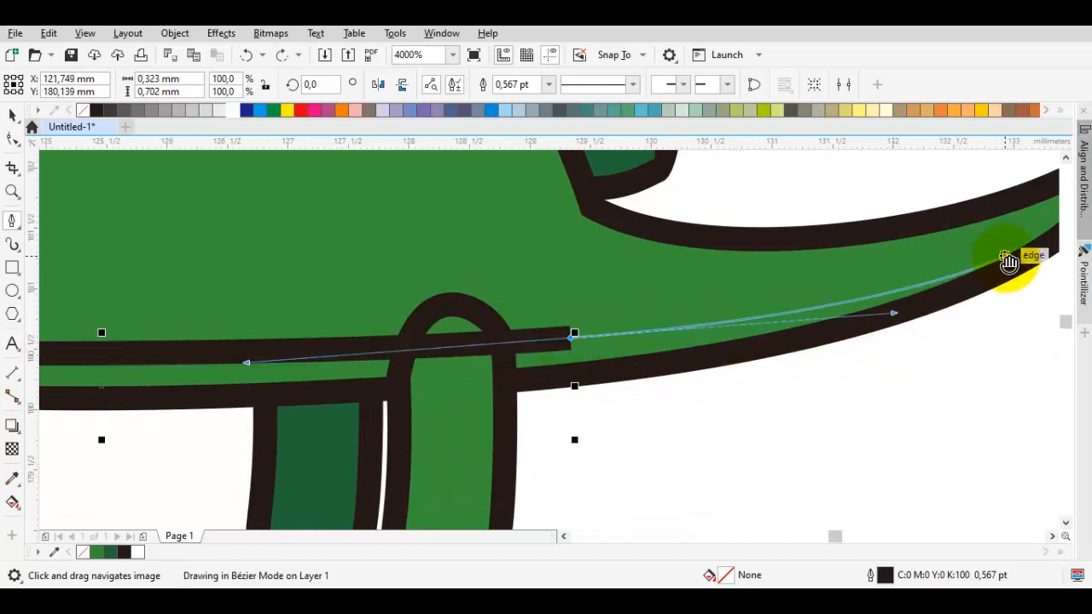
{"action": "left_click_drag", "start_coordinate": [1004, 256], "coordinate": [978, 273]}
{"action": "left_click", "coordinate": [978, 270]}
Loop the shading path around beneath the legs and close it at its starting point below the chest
{"action": "scroll", "coordinate": [978, 267], "scroll_direction": "down", "scroll_amount": 1}
{"action": "left_click_drag", "start_coordinate": [957, 373], "coordinate": [678, 476]}
{"action": "left_click_drag", "start_coordinate": [394, 484], "coordinate": [278, 414]}
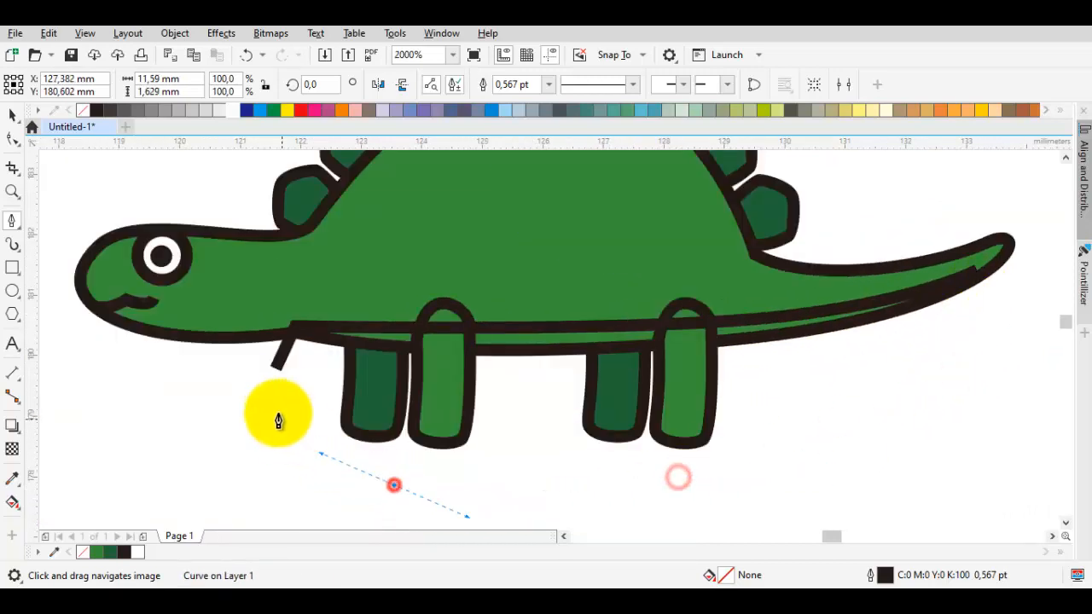
{"action": "left_click", "coordinate": [275, 369]}
Intersect the shading shape with the green body and delete the leftover drawn shape
{"action": "key", "text": "space"}
{"action": "left_click", "coordinate": [382, 249], "text": "shift"}
{"action": "left_click", "coordinate": [512, 84]}
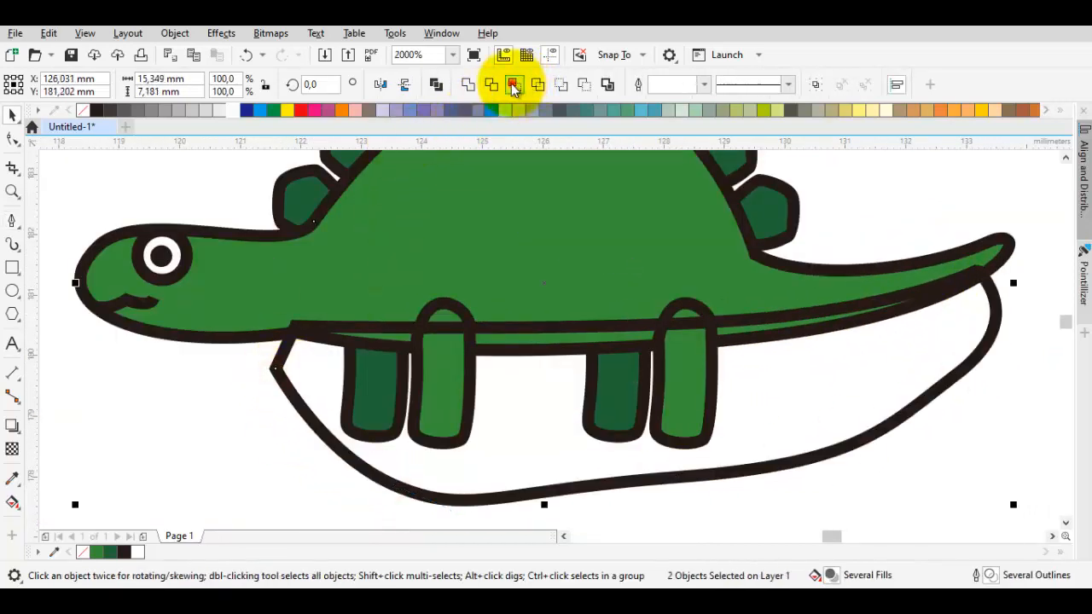
{"action": "left_click", "coordinate": [802, 367]}
{"action": "key", "text": "Delete"}
Sample the dark green of a rear leg with the Color Eyedropper and apply it to the belly shading strip
{"action": "scroll", "coordinate": [585, 333], "scroll_direction": "up", "scroll_amount": 1}
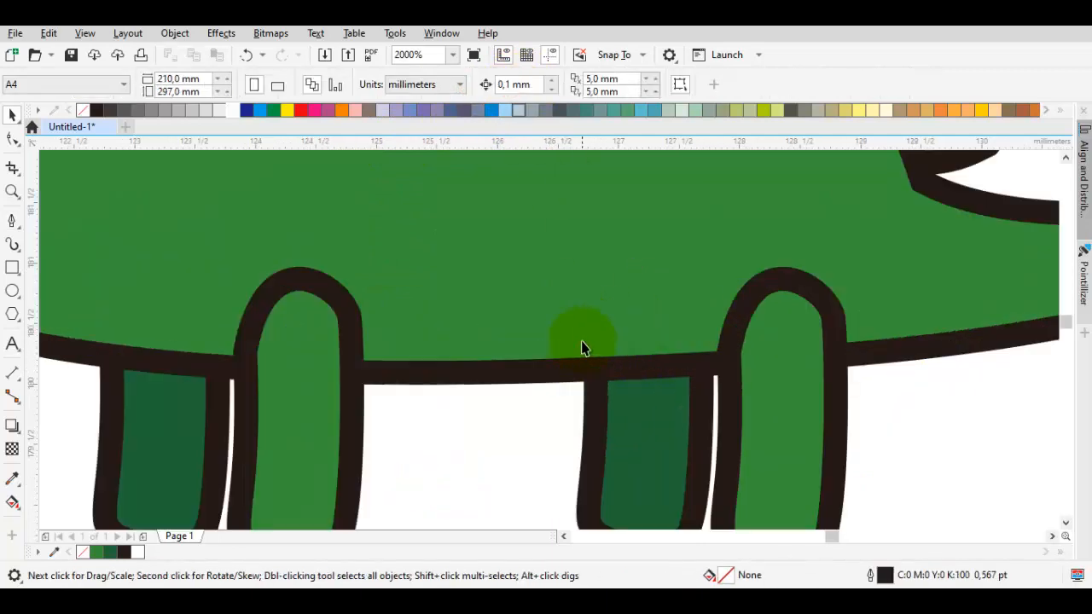
{"action": "left_click", "coordinate": [582, 347]}
{"action": "key", "text": "F10"}
{"action": "key", "text": "i"}
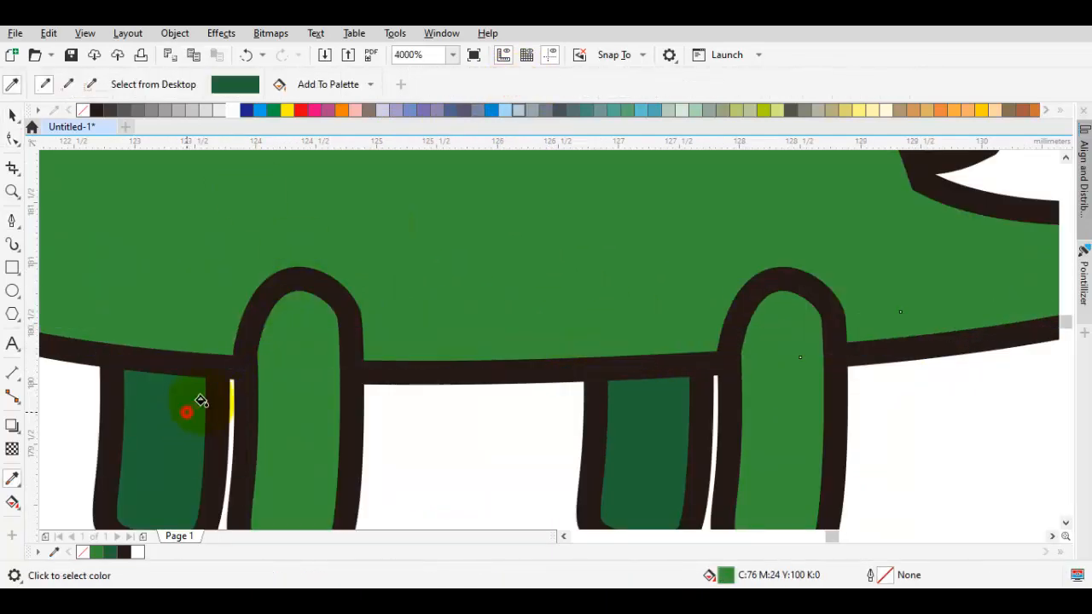
{"action": "left_click", "coordinate": [401, 331]}
{"action": "key", "text": "space"}
{"action": "scroll", "coordinate": [402, 331], "scroll_direction": "down", "scroll_amount": 1}
{"action": "left_click", "coordinate": [429, 388]}
{"action": "left_click_drag", "start_coordinate": [426, 362], "coordinate": [400, 394]}
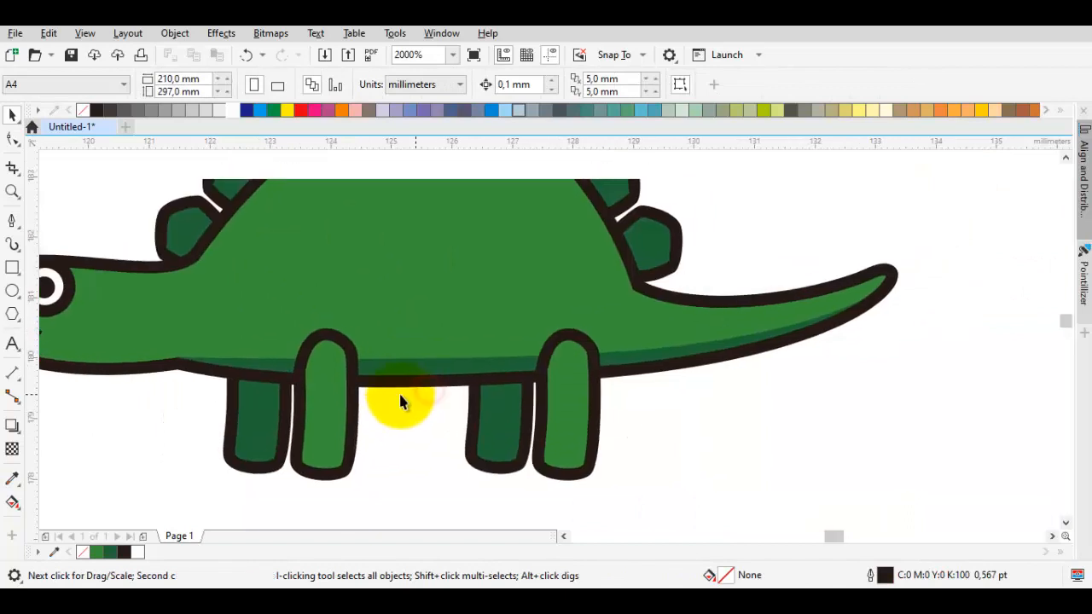
Sample the body green with the Color Eyedropper, change it to a lighter green, and apply it to the belly shading strip
{"action": "left_click", "coordinate": [409, 377]}
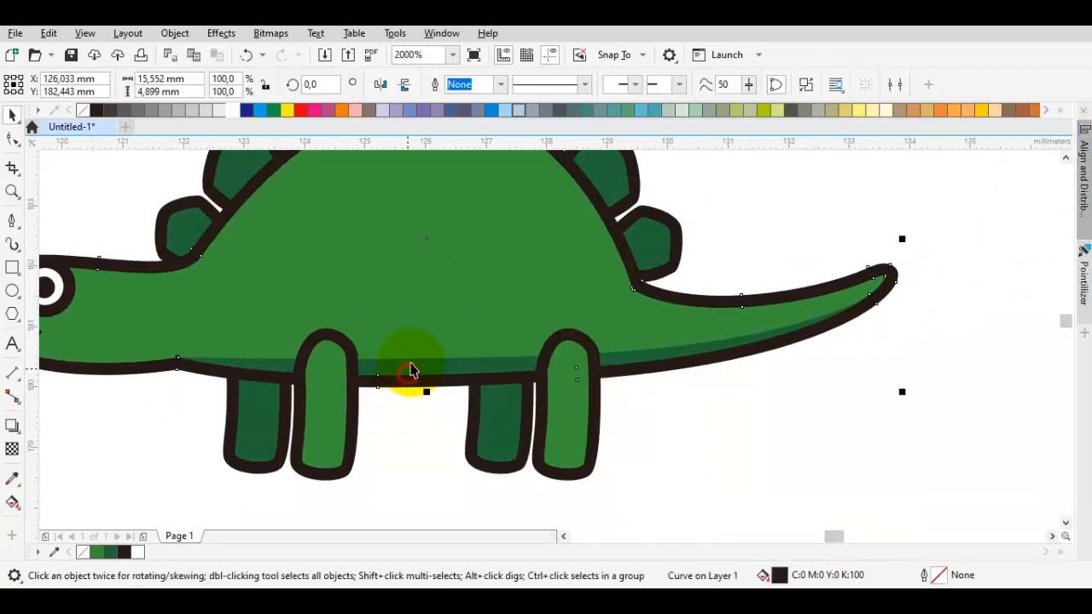
{"action": "scroll", "coordinate": [418, 375], "scroll_direction": "up", "scroll_amount": 1}
{"action": "key", "text": "i"}
{"action": "left_click", "coordinate": [435, 332]}
{"action": "left_click", "coordinate": [442, 378]}
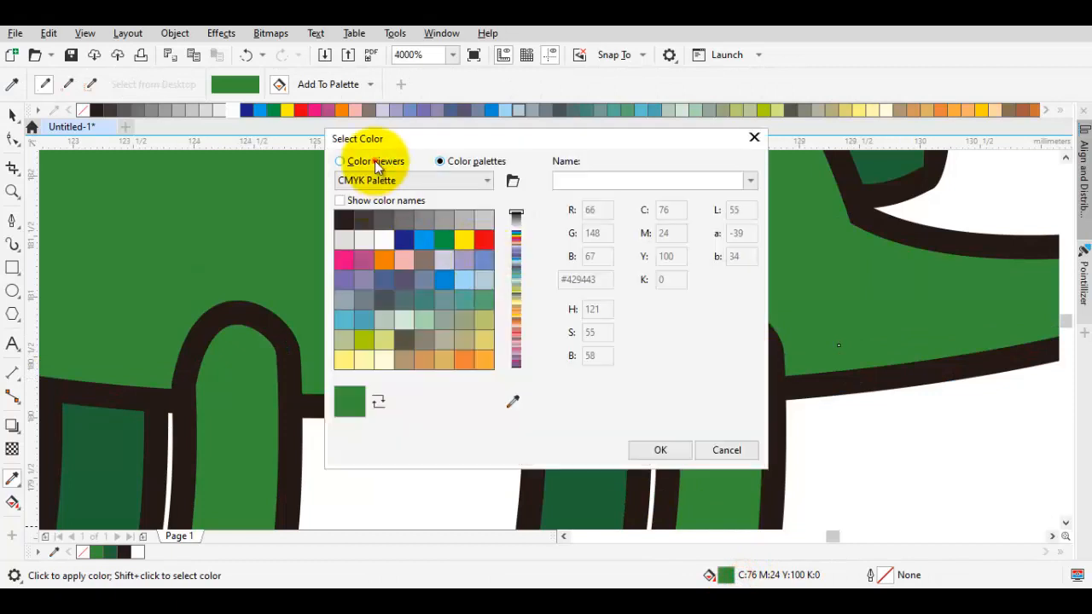
{"action": "left_click", "coordinate": [376, 162]}
{"action": "key", "text": "Return"}
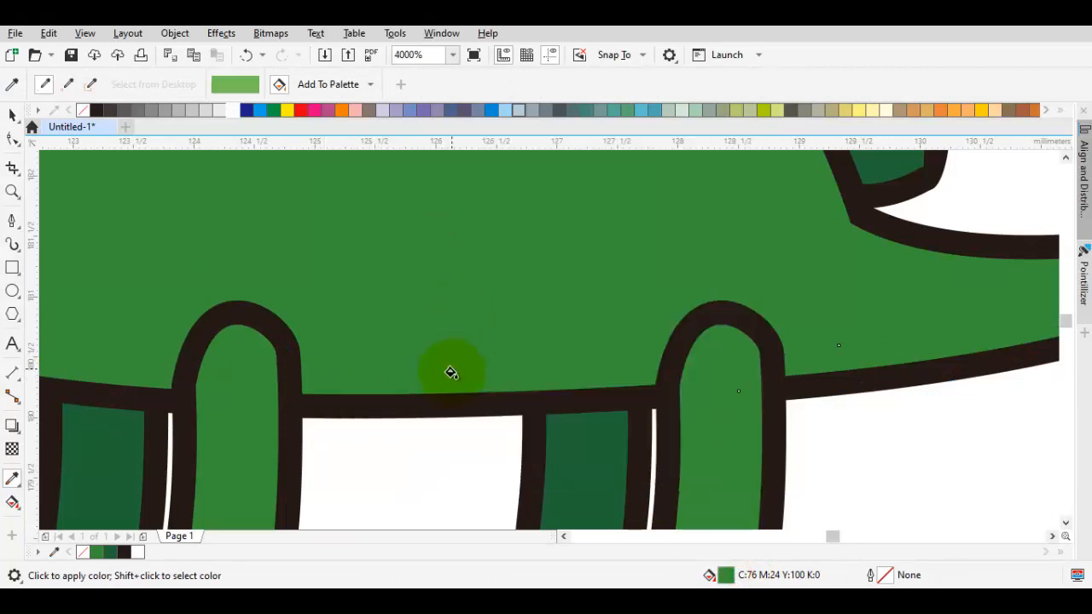
{"action": "left_click", "coordinate": [459, 377]}
{"action": "key", "text": "space"}
{"action": "key", "text": "Escape"}
{"action": "scroll", "coordinate": [461, 382], "scroll_direction": "down", "scroll_amount": 1}
{"action": "left_click", "coordinate": [373, 464]}
{"action": "scroll", "coordinate": [353, 391], "scroll_direction": "up", "scroll_amount": 1}
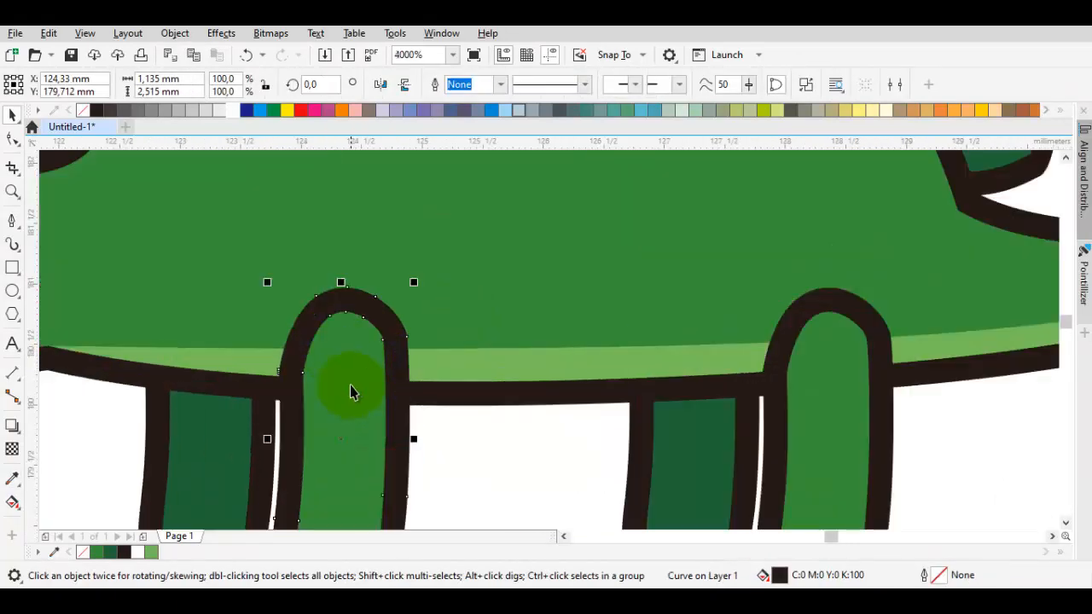
{"action": "key", "text": "Escape"}
{"action": "left_click_drag", "start_coordinate": [350, 390], "coordinate": [397, 351]}
{"action": "key", "text": "F10"}
{"action": "left_click", "coordinate": [349, 328]}
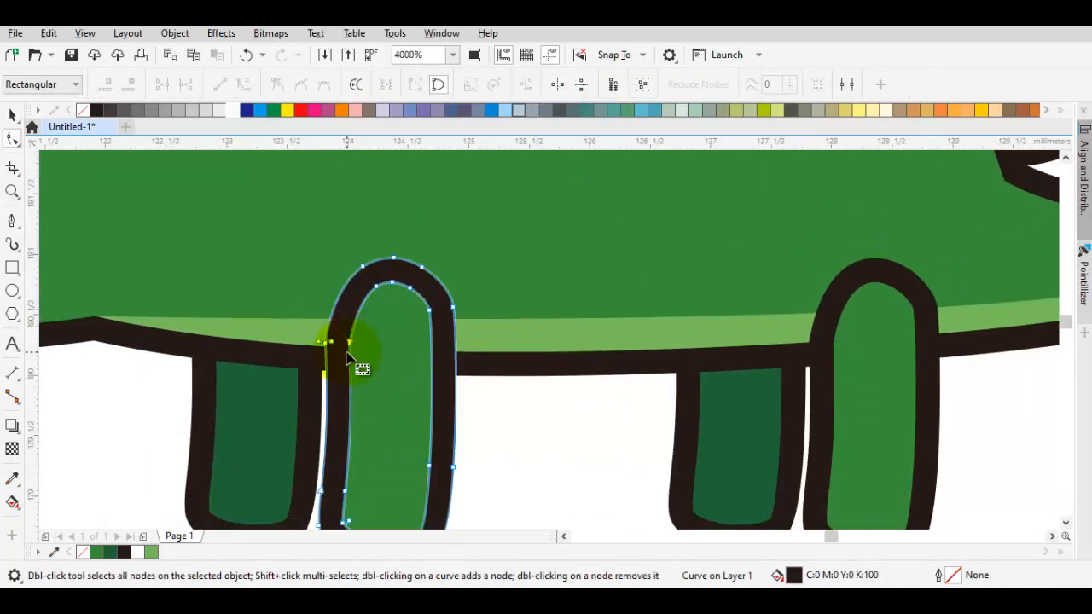
{"action": "key", "text": "Escape"}
{"action": "key", "text": "p"}
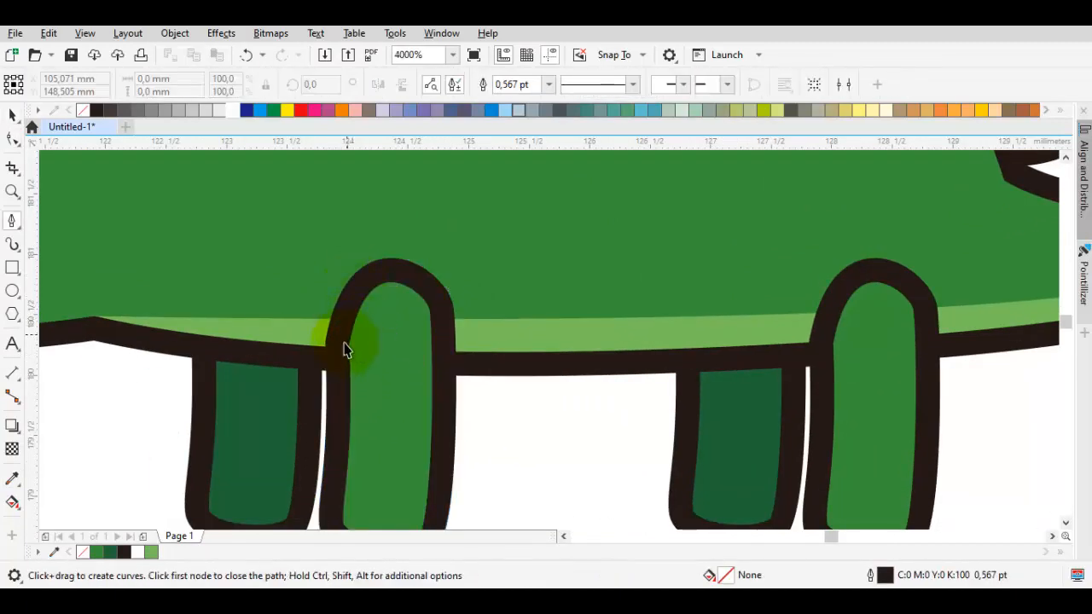
{"action": "key", "text": "space"}
{"action": "key", "text": "space"}
{"action": "left_click_drag", "start_coordinate": [344, 233], "coordinate": [361, 188]}
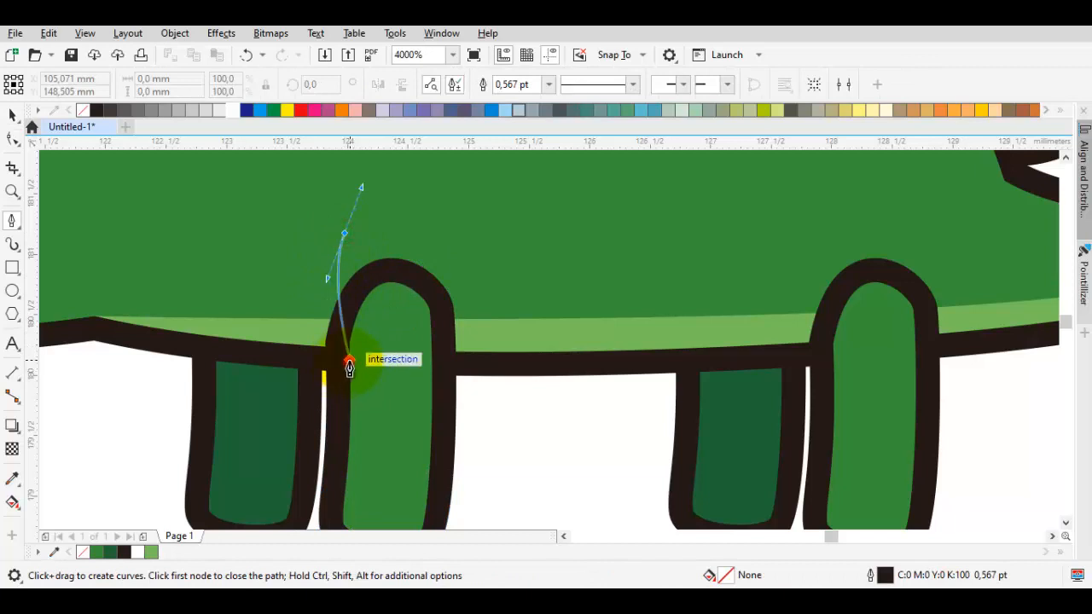
{"action": "left_click", "coordinate": [349, 364]}
{"action": "left_click_drag", "start_coordinate": [430, 380], "coordinate": [448, 305]}
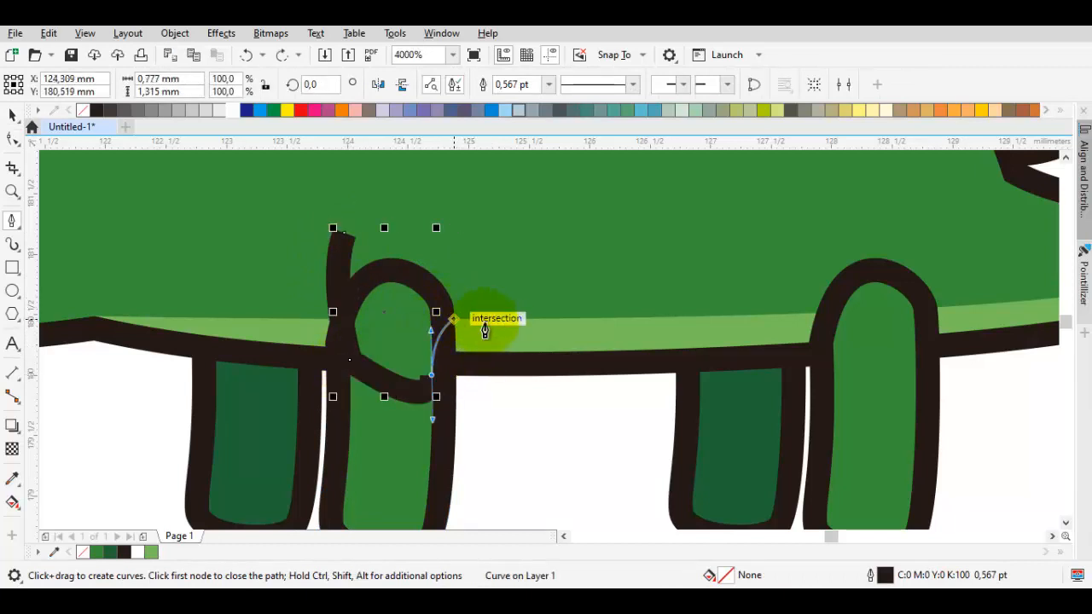
{"action": "key", "text": "space"}
{"action": "key", "text": "Delete"}
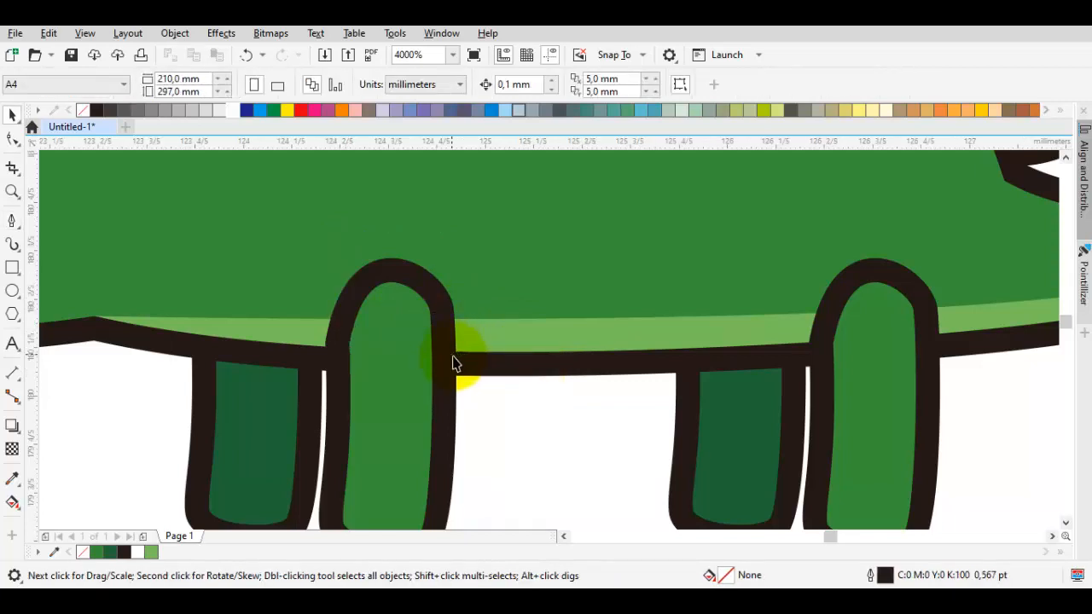
Draw a closed Pen shape about 1.6 x 1.7 mm around the rounded upper arch of the green front leg's outline
{"action": "scroll", "coordinate": [452, 356], "scroll_direction": "up", "scroll_amount": 1}
{"action": "key", "text": "space"}
{"action": "left_click", "coordinate": [410, 394]}
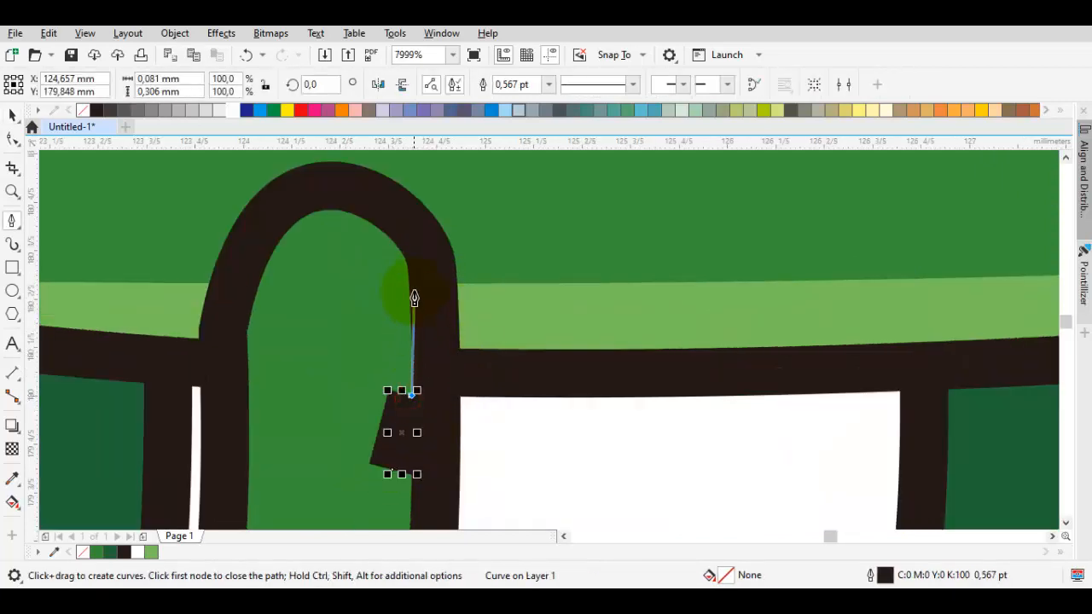
{"action": "left_click", "coordinate": [412, 281]}
{"action": "scroll", "coordinate": [412, 281], "scroll_direction": "down", "scroll_amount": 1}
{"action": "left_click", "coordinate": [455, 267]}
{"action": "left_click_drag", "start_coordinate": [270, 207], "coordinate": [232, 224]}
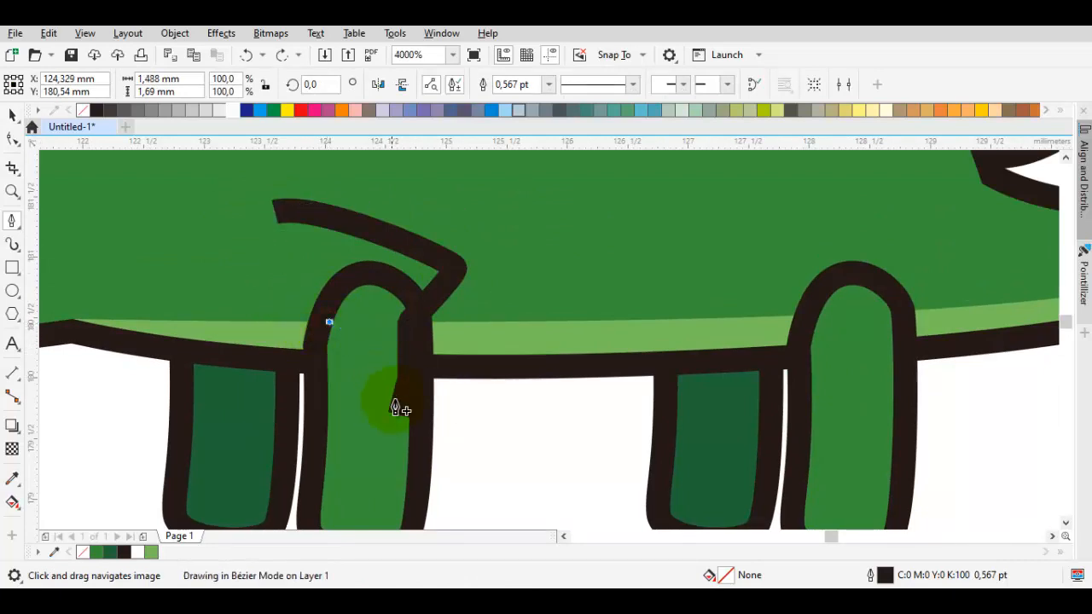
{"action": "left_click_drag", "start_coordinate": [329, 321], "coordinate": [344, 432]}
Trim the arch off the green front leg's outline with the drawn shape so the outline opens into the body
{"action": "key", "text": "space"}
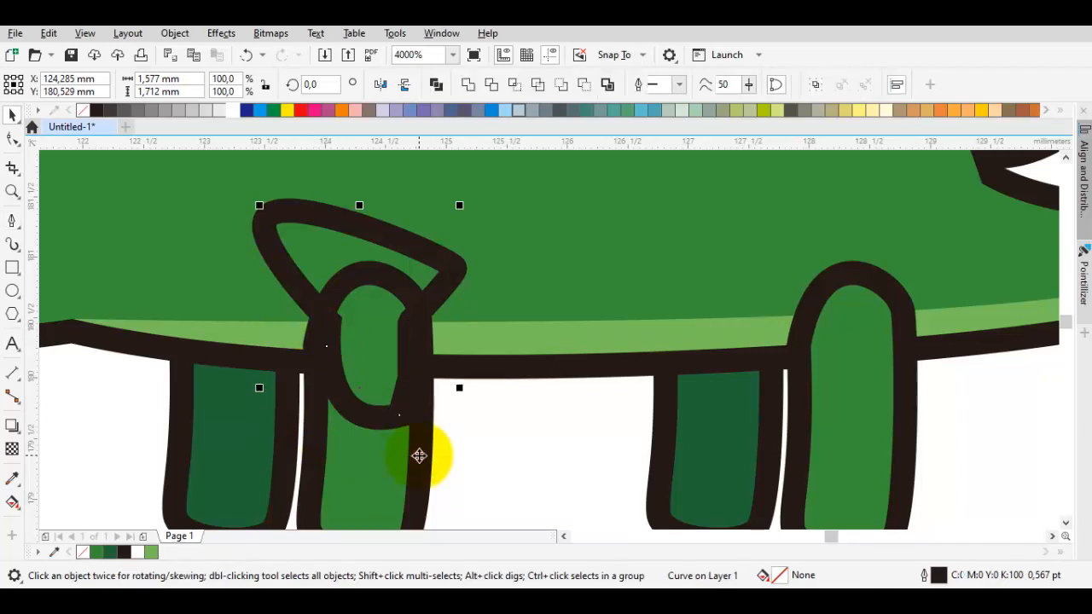
{"action": "left_click", "coordinate": [419, 455], "text": "shift"}
{"action": "left_click", "coordinate": [590, 91]}
Delete the surplus nodes near the cut ends of the front leg outline to taper both strokes into smooth points
{"action": "key", "text": "F10"}
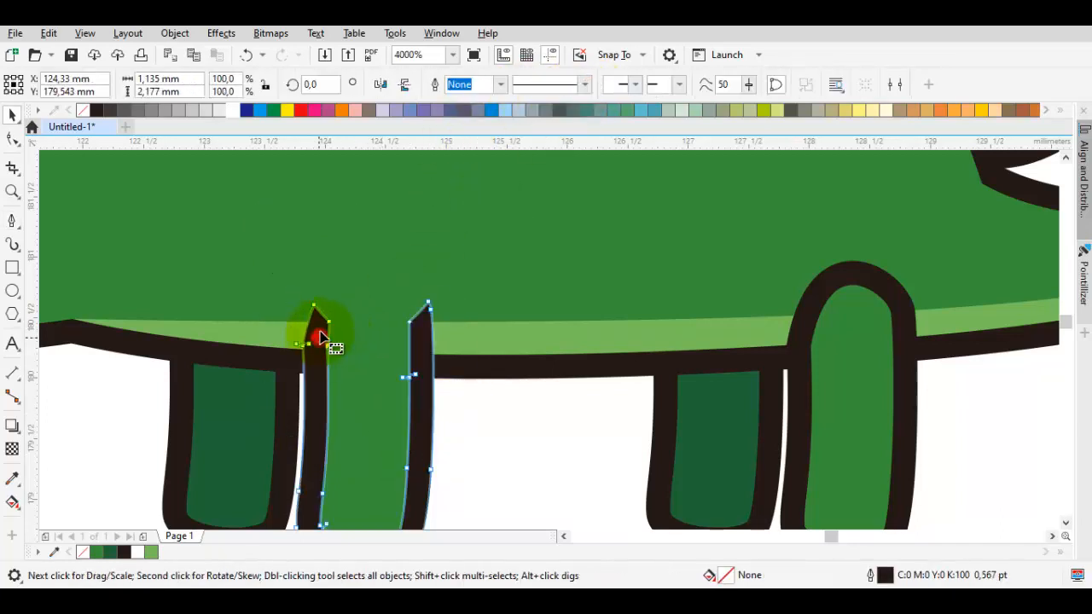
{"action": "scroll", "coordinate": [341, 337], "scroll_direction": "up", "scroll_amount": 2}
{"action": "key", "text": "Delete"}
{"action": "left_click_drag", "start_coordinate": [459, 296], "coordinate": [499, 434]}
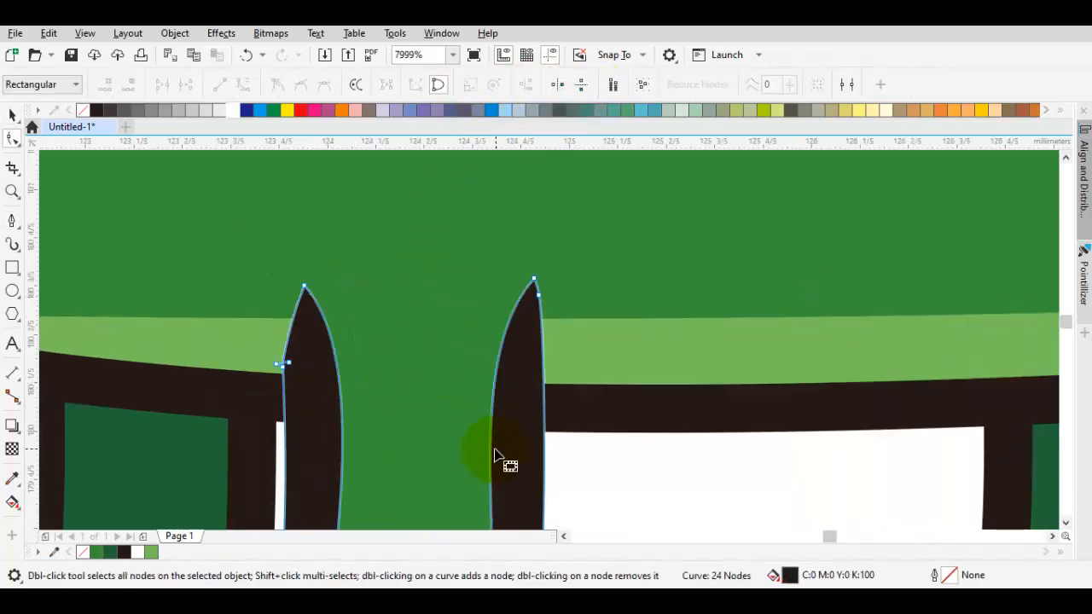
{"action": "left_click_drag", "start_coordinate": [350, 355], "coordinate": [366, 325]}
{"action": "key", "text": "Delete"}
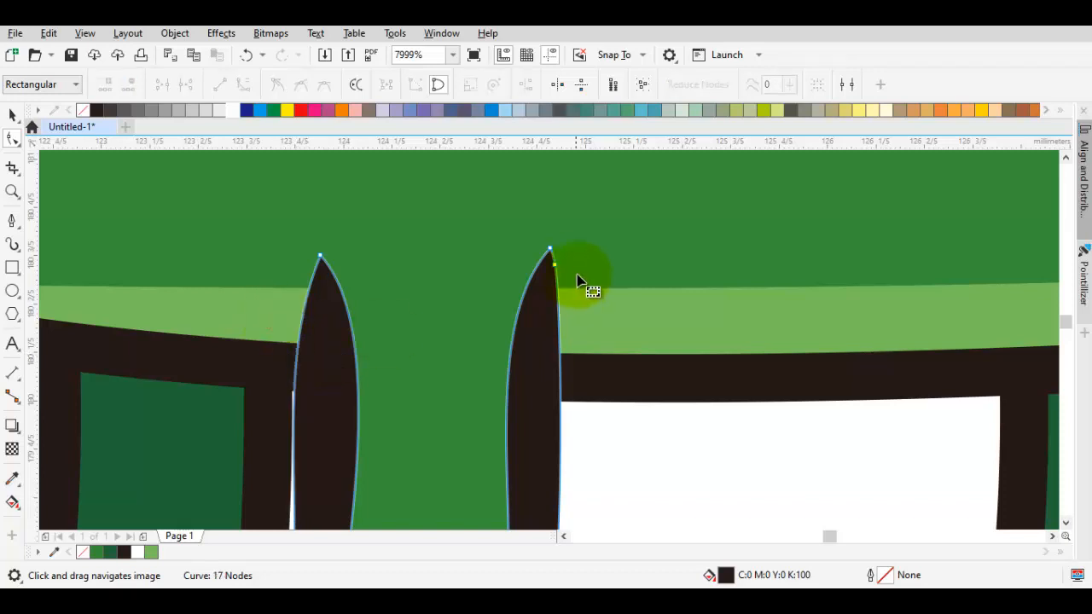
{"action": "scroll", "coordinate": [531, 300], "scroll_direction": "down", "scroll_amount": 1}
{"action": "key", "text": "space"}
{"action": "left_click", "coordinate": [563, 371]}
Delete the outline and the green fill of the green rear leg
{"action": "left_click_drag", "start_coordinate": [661, 350], "coordinate": [388, 351]}
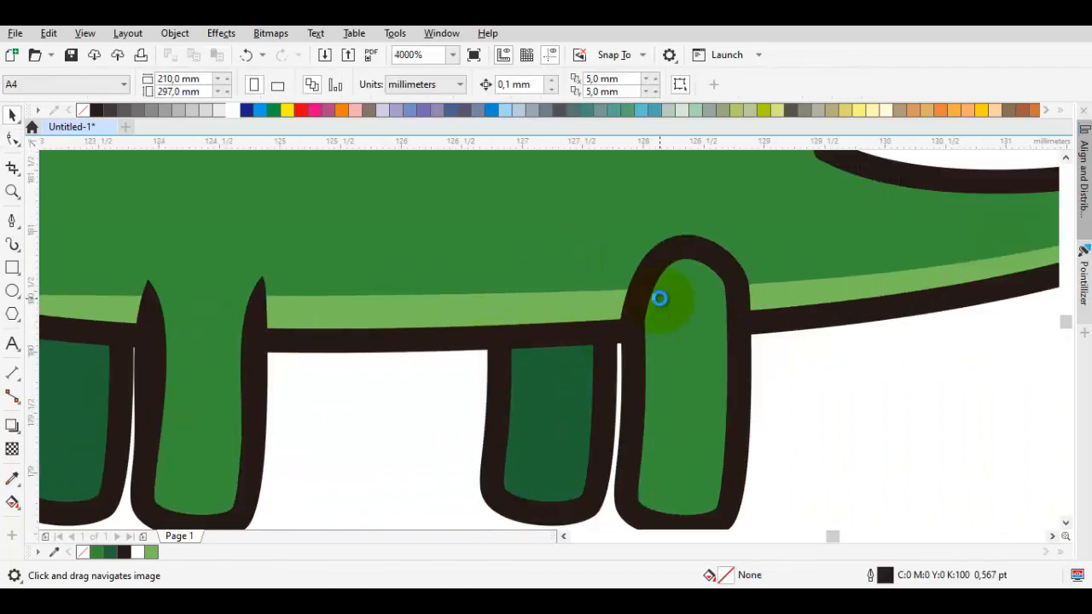
{"action": "left_click", "coordinate": [654, 273]}
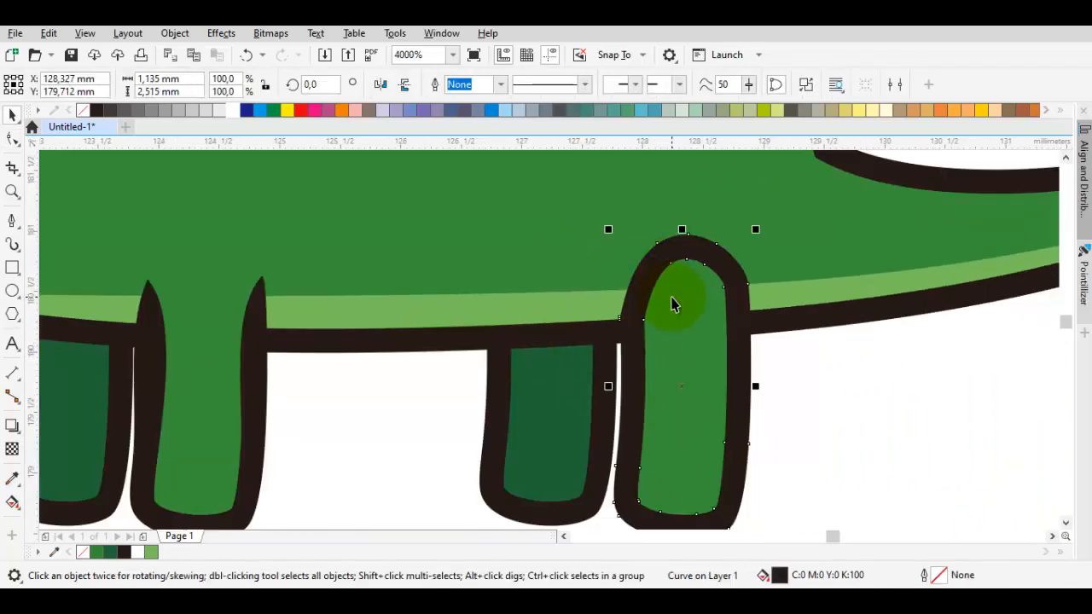
{"action": "key", "text": "Delete"}
{"action": "left_click", "coordinate": [672, 300]}
{"action": "key", "text": "Delete"}
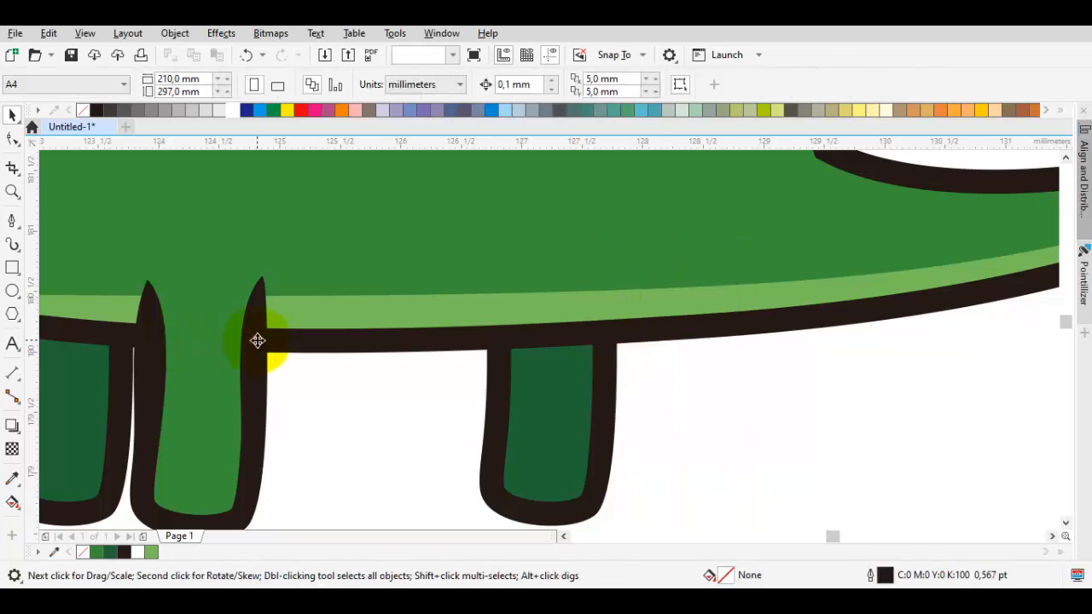
Copy the tapered green front leg about 4 mm toward the tail to replace the rear leg
{"action": "left_click", "coordinate": [243, 376]}
{"action": "left_click_drag", "start_coordinate": [244, 358], "coordinate": [719, 350]}
{"action": "left_click_drag", "start_coordinate": [712, 342], "coordinate": [713, 342]}
{"action": "right_click", "coordinate": [713, 342]}
{"action": "left_click", "coordinate": [811, 378]}
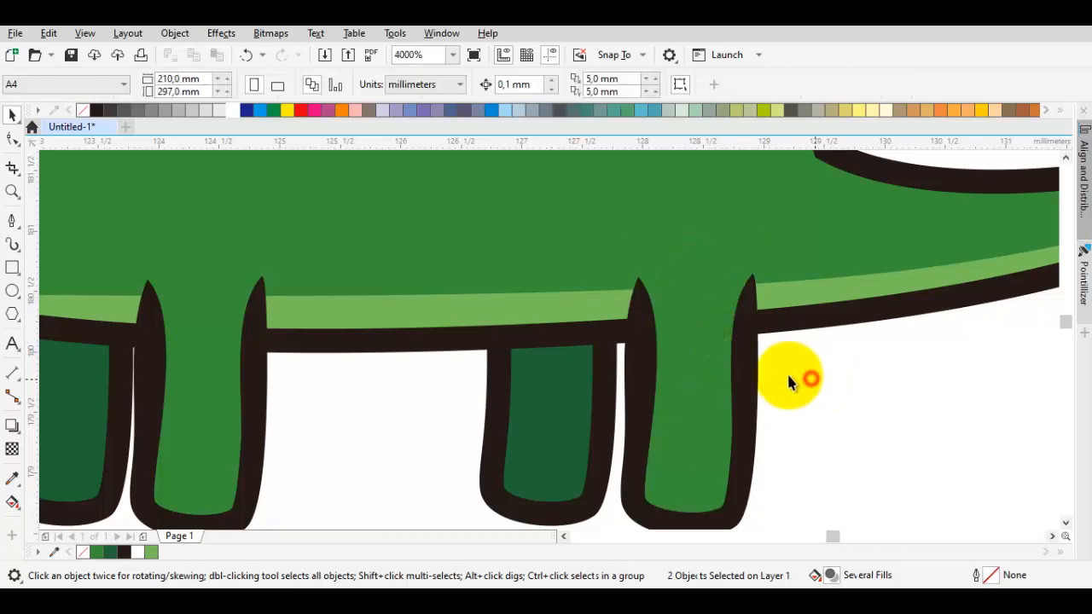
Adjust the edge of the copied rear leg's green fill near the tapered tip of its outline
{"action": "scroll", "coordinate": [726, 357], "scroll_direction": "down", "scroll_amount": 2}
{"action": "left_click_drag", "start_coordinate": [825, 367], "coordinate": [766, 418]}
{"action": "scroll", "coordinate": [520, 415], "scroll_direction": "up", "scroll_amount": 1}
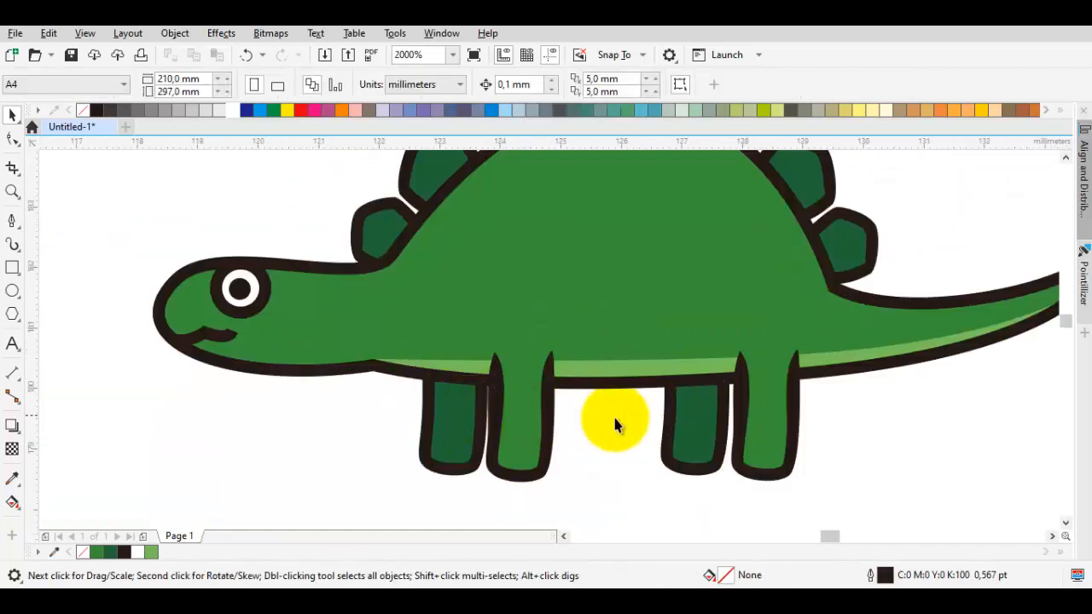
{"action": "left_click_drag", "start_coordinate": [853, 494], "coordinate": [712, 294]}
{"action": "scroll", "coordinate": [759, 341], "scroll_direction": "up", "scroll_amount": 2}
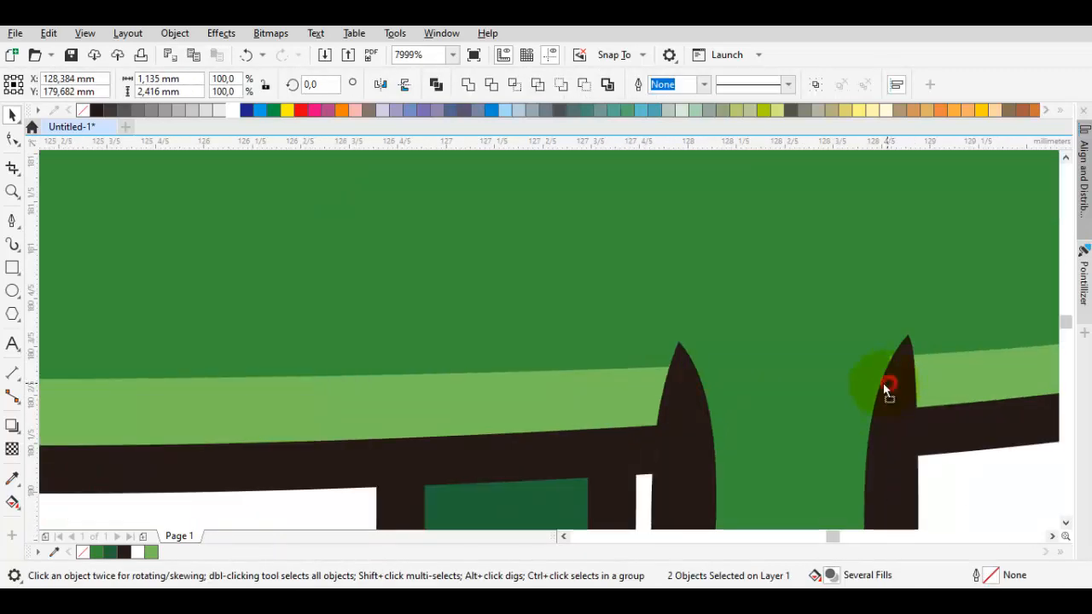
{"action": "left_click_drag", "start_coordinate": [884, 388], "coordinate": [908, 386]}
{"action": "left_click", "coordinate": [920, 375]}
{"action": "key", "text": "F10"}
{"action": "scroll", "coordinate": [884, 361], "scroll_direction": "up", "scroll_amount": 1}
{"action": "left_click", "coordinate": [882, 368]}
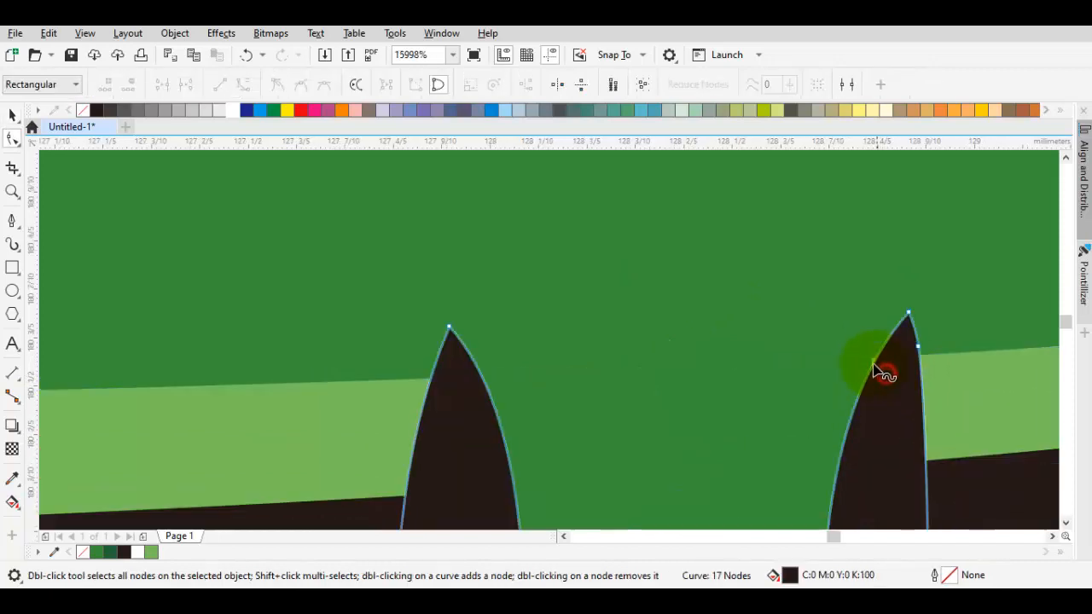
{"action": "scroll", "coordinate": [874, 362], "scroll_direction": "up", "scroll_amount": 2}
{"action": "left_click", "coordinate": [878, 367]}
{"action": "left_click", "coordinate": [869, 363]}
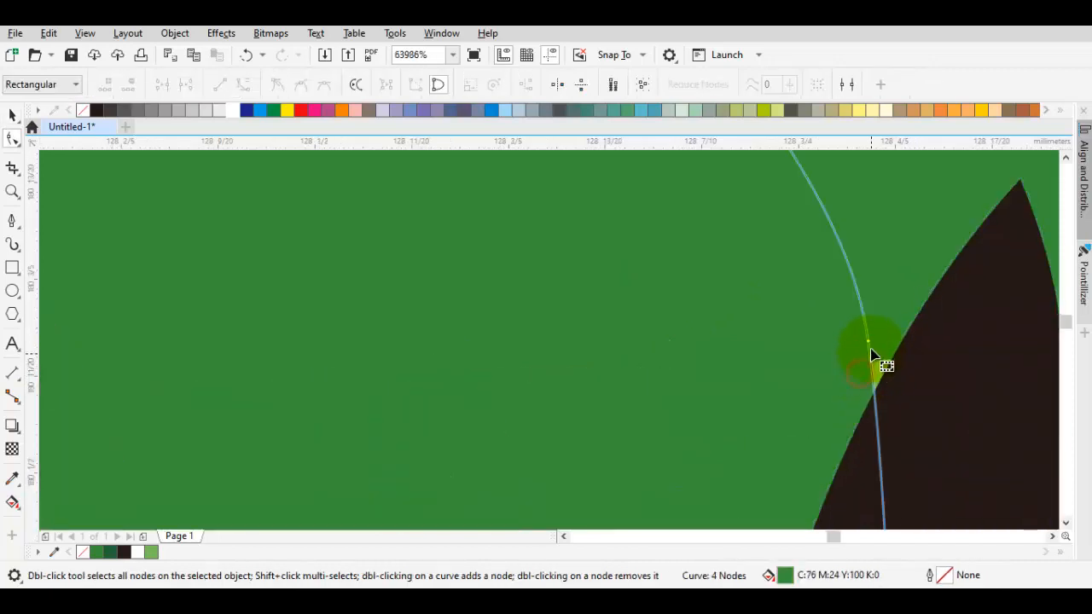
{"action": "left_click_drag", "start_coordinate": [870, 352], "coordinate": [940, 290]}
{"action": "scroll", "coordinate": [810, 311], "scroll_direction": "down", "scroll_amount": 4}
{"action": "key", "text": "space"}
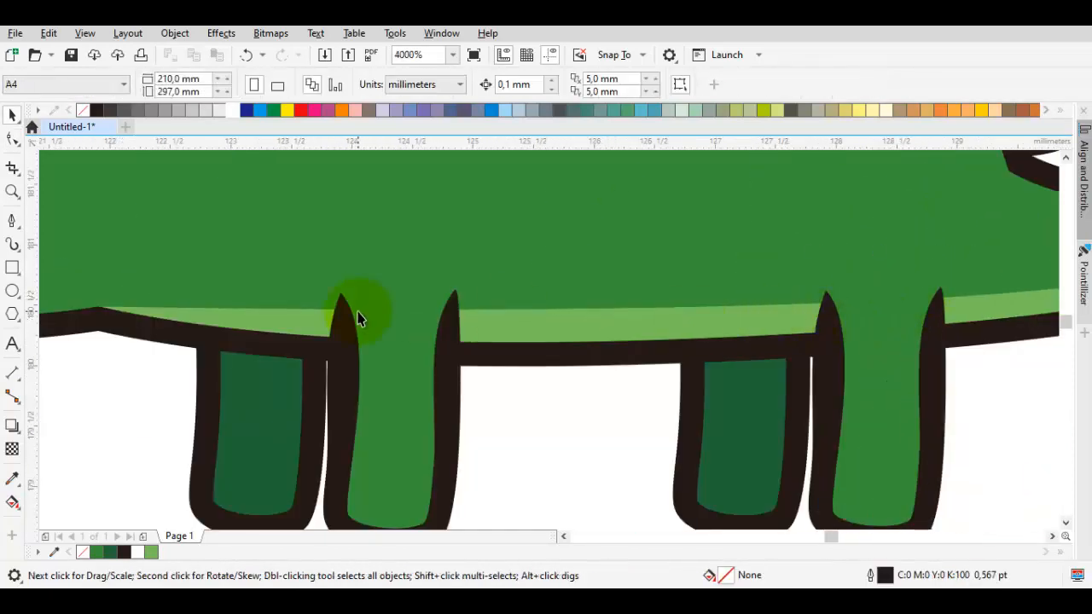
Draw a short curved toe line about 0.28 mm tall at the foot of the dark front leg and position it
{"action": "scroll", "coordinate": [443, 333], "scroll_direction": "up", "scroll_amount": 1}
{"action": "scroll", "coordinate": [453, 326], "scroll_direction": "down", "scroll_amount": 1}
{"action": "scroll", "coordinate": [454, 327], "scroll_direction": "down", "scroll_amount": 2}
{"action": "scroll", "coordinate": [381, 378], "scroll_direction": "up", "scroll_amount": 2}
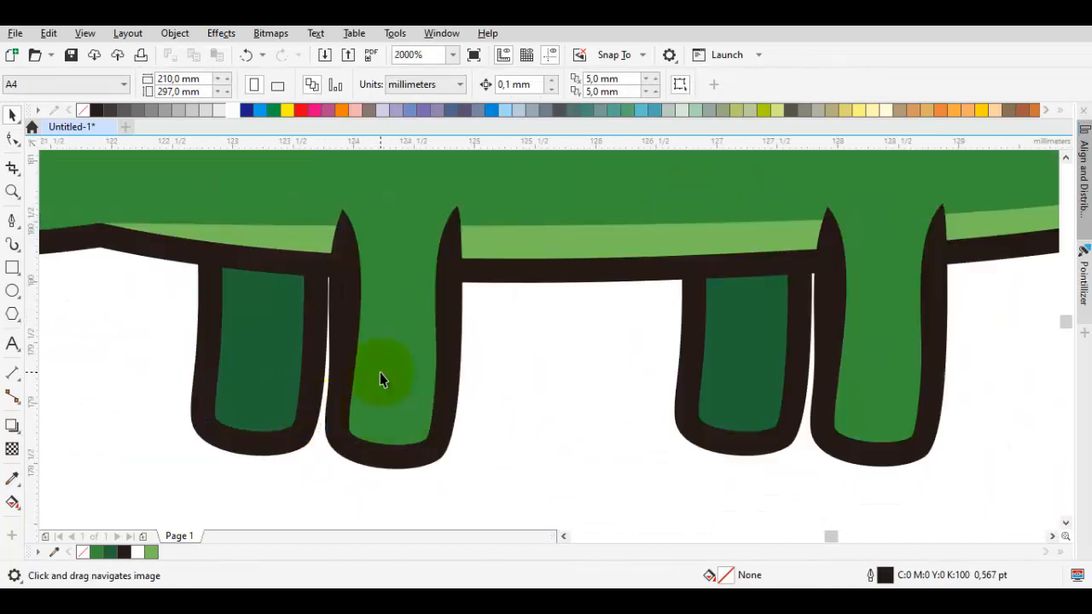
{"action": "scroll", "coordinate": [380, 378], "scroll_direction": "up", "scroll_amount": 1}
{"action": "key", "text": "F10"}
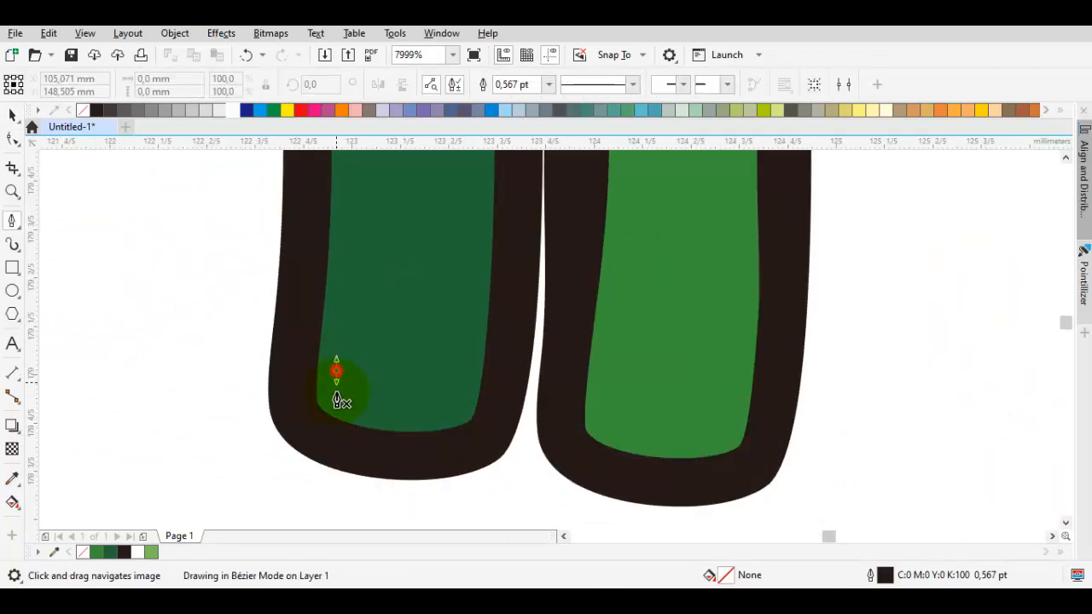
{"action": "left_click_drag", "start_coordinate": [336, 394], "coordinate": [339, 420]}
{"action": "left_click", "coordinate": [345, 440]}
{"action": "key", "text": "space"}
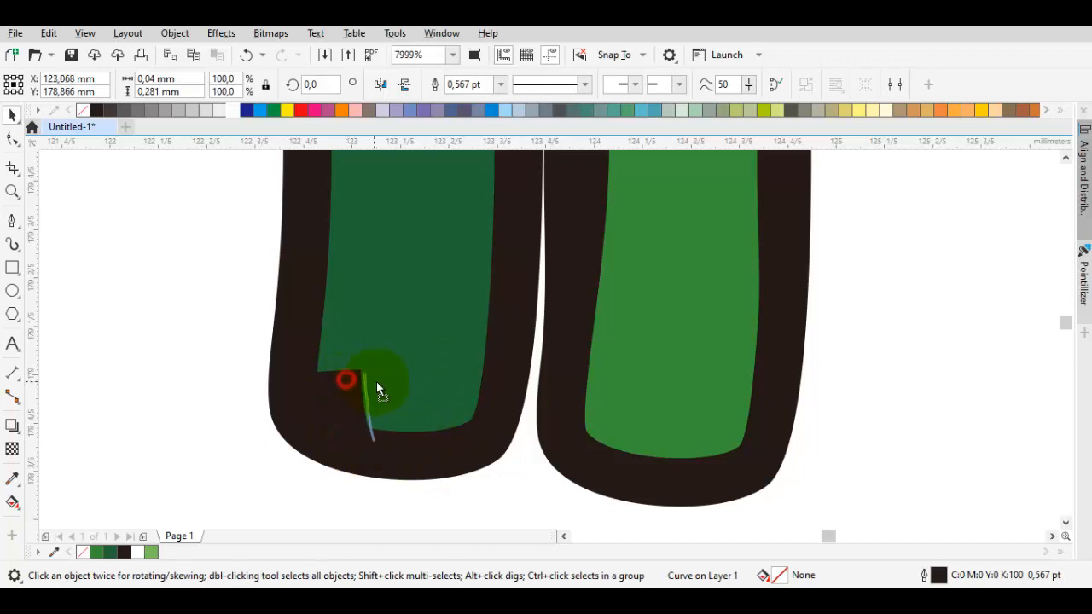
{"action": "left_click_drag", "start_coordinate": [378, 390], "coordinate": [382, 415]}
Add a mirrored copy of the toe line beside the first one on the dark front foot
{"action": "left_click_drag", "start_coordinate": [378, 407], "coordinate": [450, 410]}
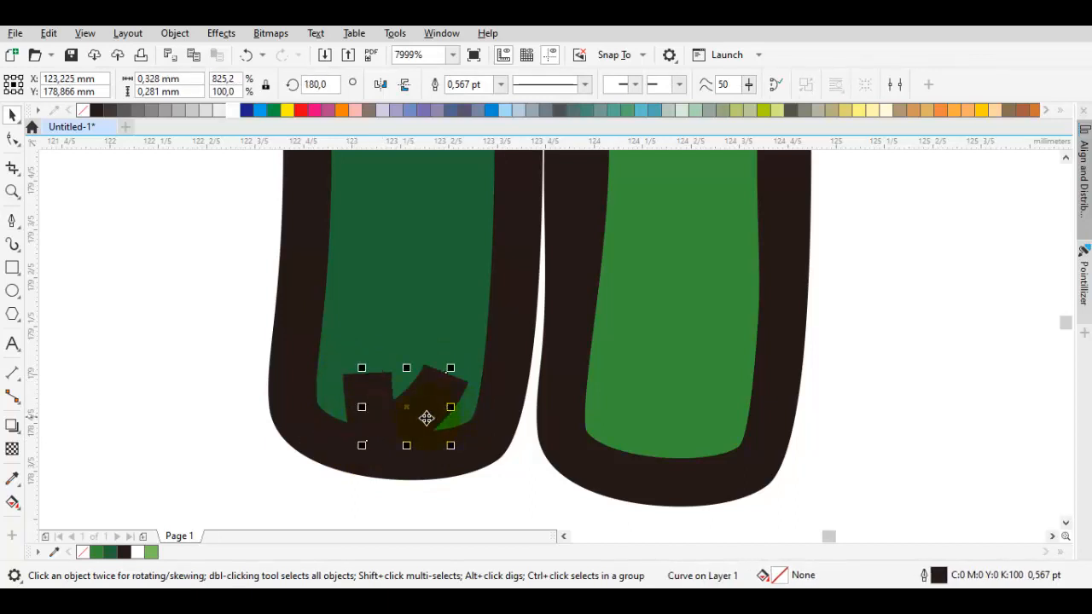
{"action": "key", "text": "ctrl+z"}
{"action": "left_click_drag", "start_coordinate": [371, 407], "coordinate": [518, 404]}
{"action": "key", "text": "ctrl+z"}
{"action": "left_click_drag", "start_coordinate": [320, 387], "coordinate": [478, 414]}
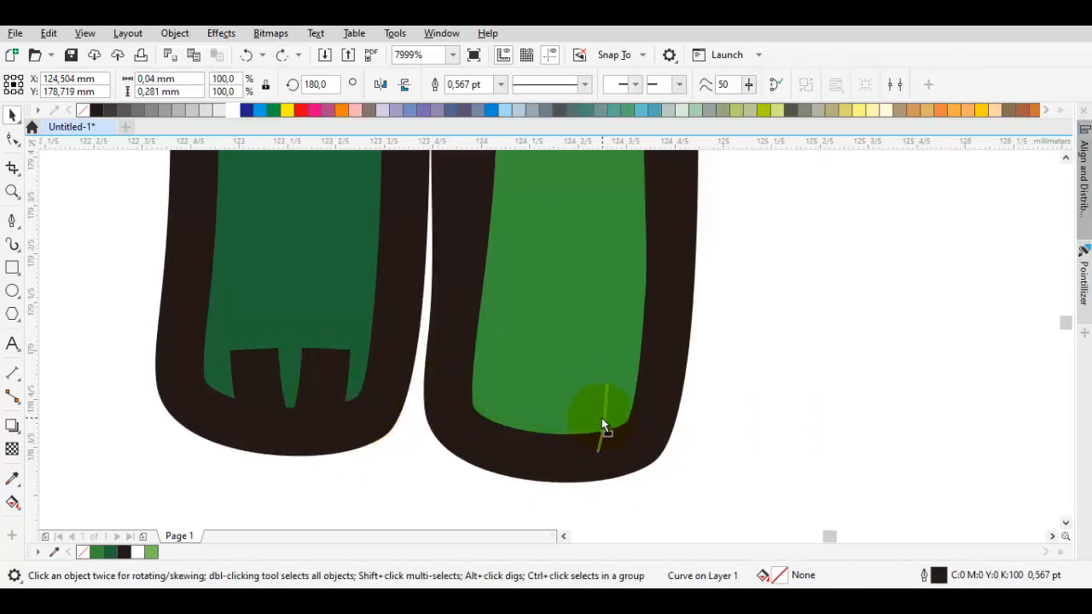
Copy the two toe lines onto the foot of the green front leg
{"action": "left_click_drag", "start_coordinate": [601, 418], "coordinate": [597, 414]}
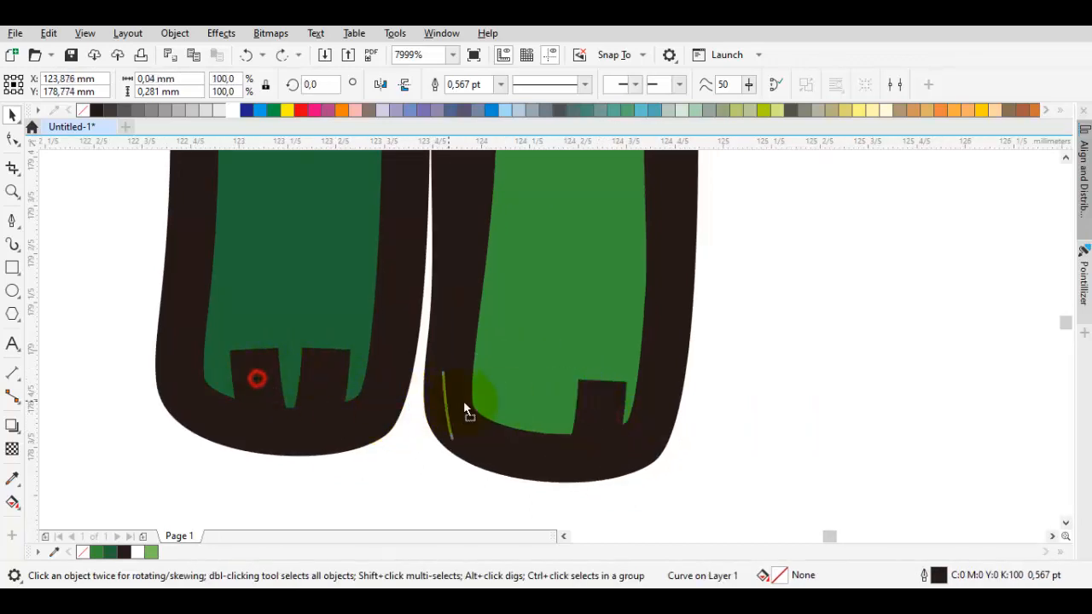
{"action": "left_click_drag", "start_coordinate": [504, 403], "coordinate": [512, 399]}
{"action": "key", "text": "Escape"}
{"action": "scroll", "coordinate": [511, 399], "scroll_direction": "down", "scroll_amount": 1}
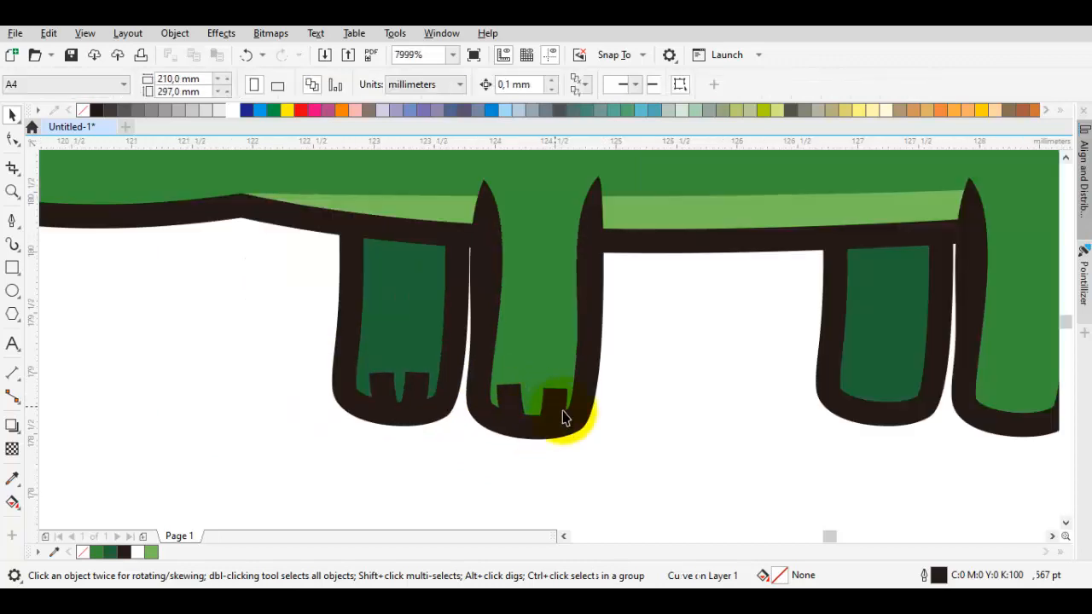
Copy the toe lines of both front feet onto the two rear feet
{"action": "left_click_drag", "start_coordinate": [607, 422], "coordinate": [397, 402]}
{"action": "left_click_drag", "start_coordinate": [435, 438], "coordinate": [77, 328]}
{"action": "left_click_drag", "start_coordinate": [271, 371], "coordinate": [684, 366]}
{"action": "right_click", "coordinate": [662, 381]}
{"action": "left_click", "coordinate": [811, 389]}
Reposition the two toe lines evenly within the foot of the green rear leg
{"action": "scroll", "coordinate": [722, 373], "scroll_direction": "up", "scroll_amount": 2}
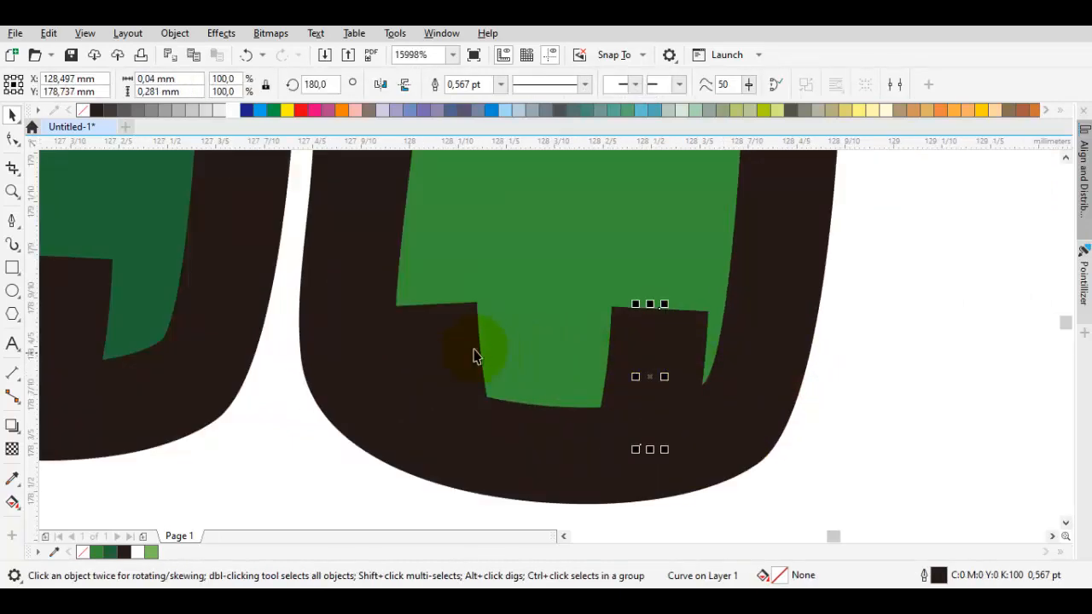
{"action": "left_click_drag", "start_coordinate": [508, 339], "coordinate": [510, 341]}
{"action": "left_click_drag", "start_coordinate": [623, 341], "coordinate": [595, 340]}
{"action": "scroll", "coordinate": [533, 346], "scroll_direction": "down", "scroll_amount": 2}
Reposition the two toe lines evenly within the foot of the dark rear leg
{"action": "scroll", "coordinate": [392, 341], "scroll_direction": "up", "scroll_amount": 2}
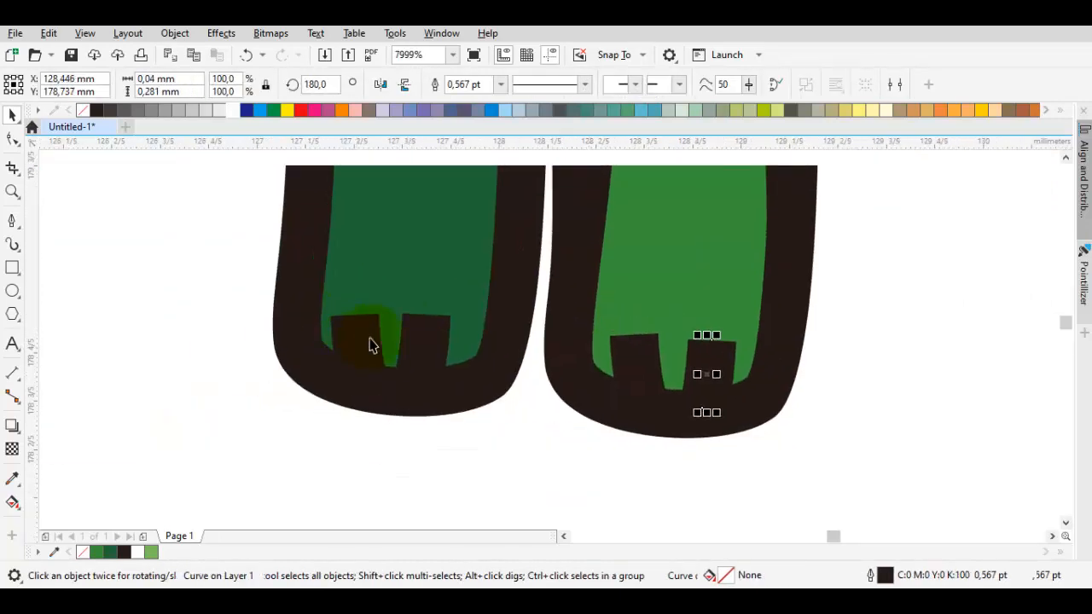
{"action": "left_click_drag", "start_coordinate": [450, 328], "coordinate": [488, 330]}
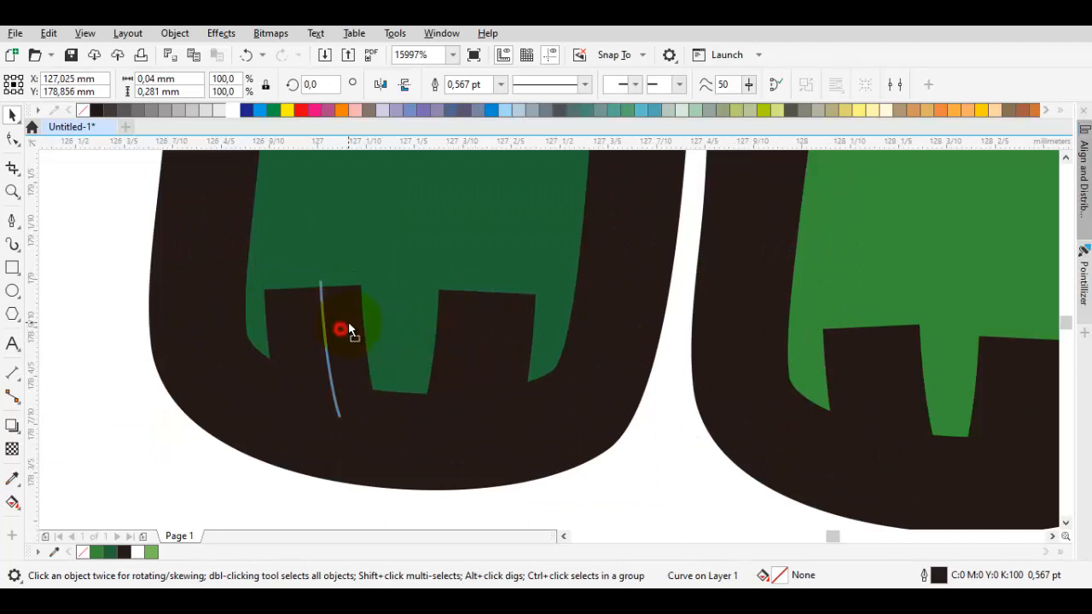
{"action": "left_click_drag", "start_coordinate": [348, 323], "coordinate": [352, 327]}
{"action": "key", "text": "Escape"}
Convert the outlines of all eight toe lines on the four feet into filled black objects
{"action": "scroll", "coordinate": [351, 327], "scroll_direction": "down", "scroll_amount": 4}
{"action": "left_click", "coordinate": [474, 376]}
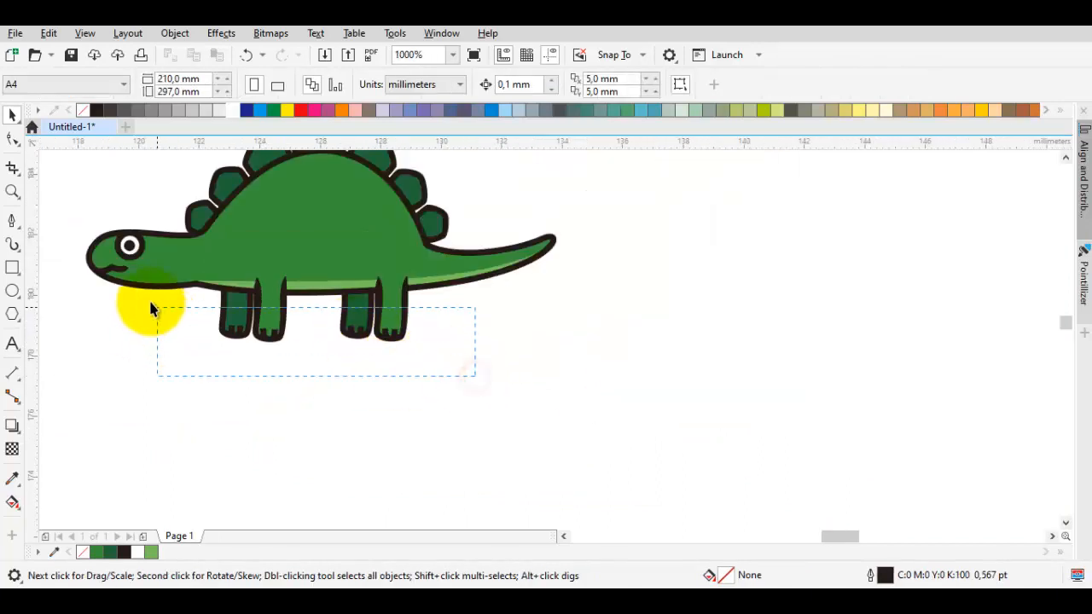
{"action": "left_click_drag", "start_coordinate": [150, 308], "coordinate": [147, 307]}
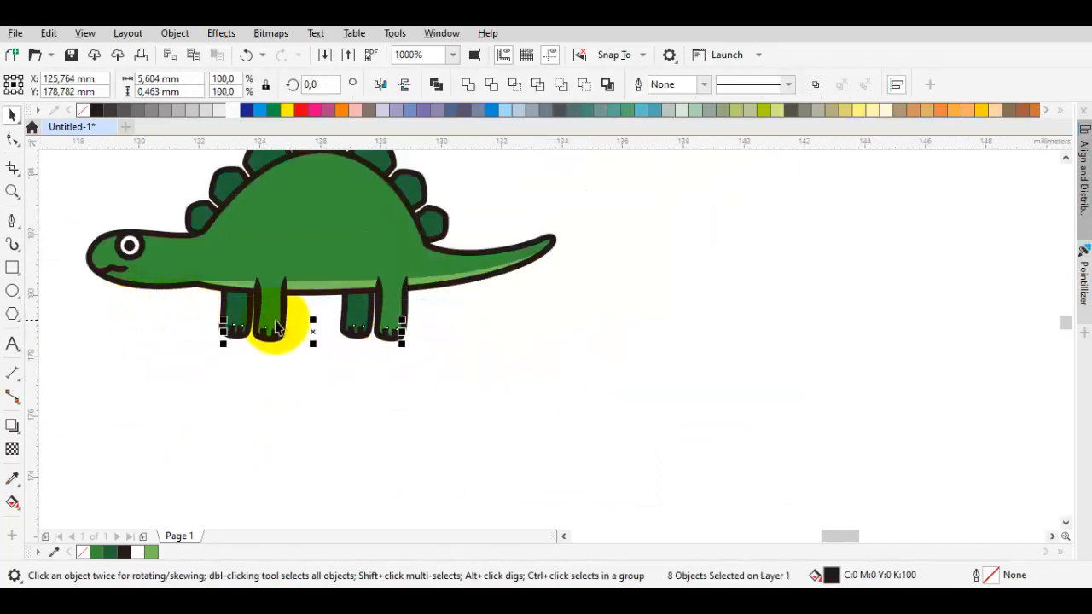
{"action": "scroll", "coordinate": [271, 329], "scroll_direction": "up", "scroll_amount": 2}
{"action": "key", "text": "F10"}
{"action": "scroll", "coordinate": [271, 336], "scroll_direction": "down", "scroll_amount": 1}
{"action": "key", "text": "space"}
{"action": "scroll", "coordinate": [504, 366], "scroll_direction": "down", "scroll_amount": 1}
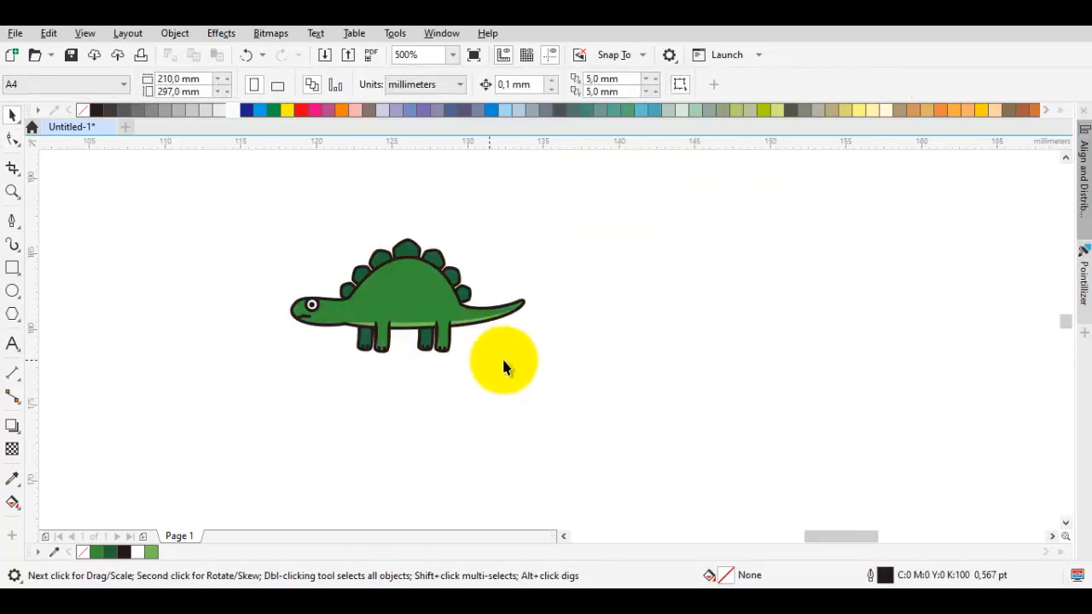
Select every part of the dinosaur and group them into one object
{"action": "left_click_drag", "start_coordinate": [663, 399], "coordinate": [224, 240]}
{"action": "right_click", "coordinate": [457, 323]}
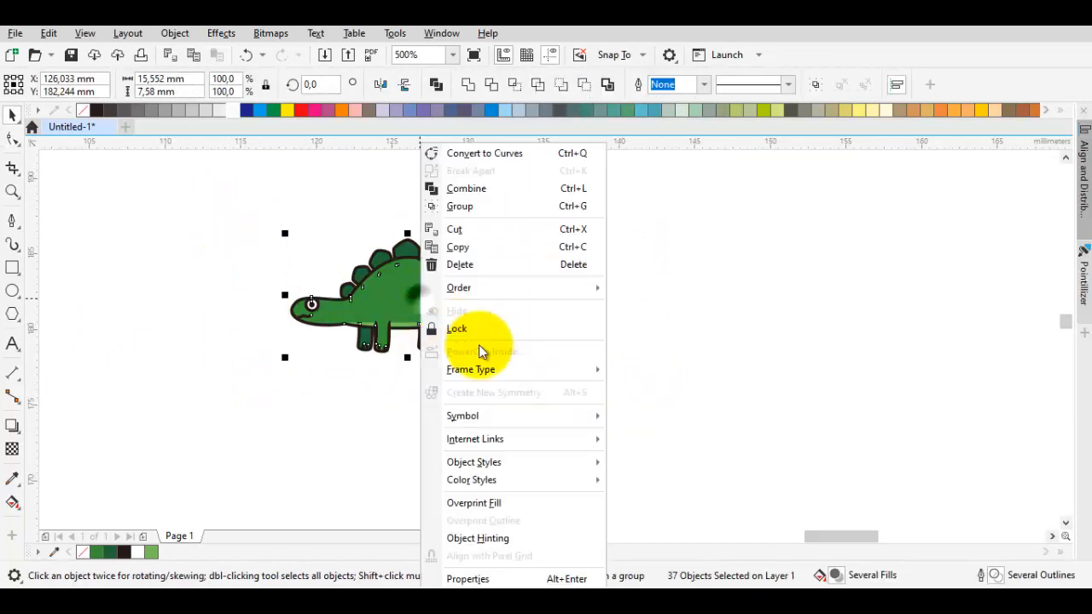
{"action": "left_click", "coordinate": [469, 210]}
{"action": "left_click", "coordinate": [365, 198]}
{"action": "scroll", "coordinate": [406, 336], "scroll_direction": "up", "scroll_amount": 1}
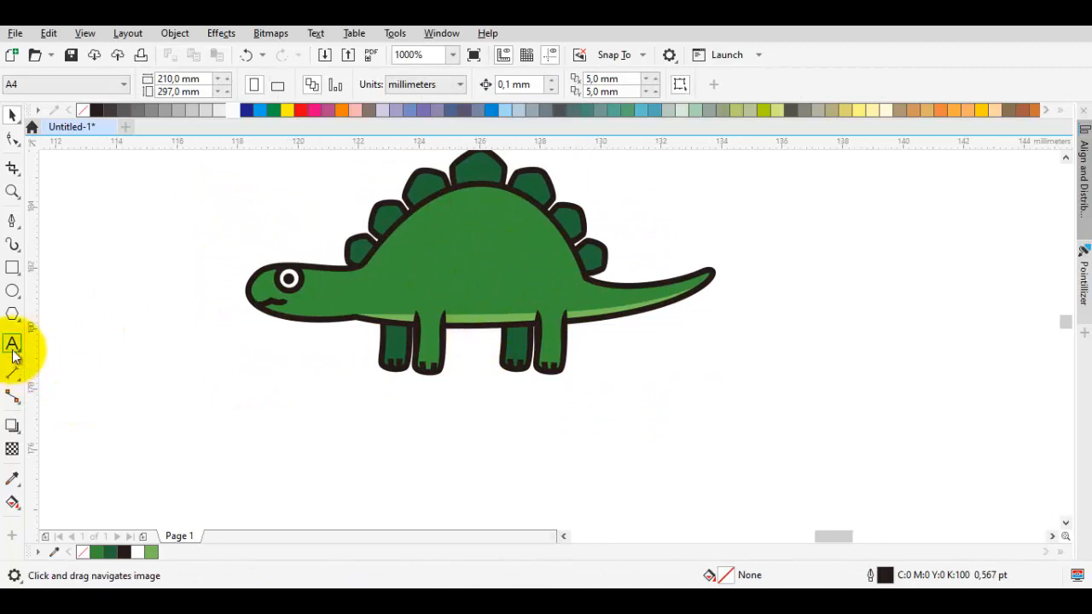
Draw a flat shadow ellipse about 16.6 × 0.6 mm at the feet, filled C0 M0 Y20 K80 without an outline
{"action": "left_click", "coordinate": [12, 290]}
{"action": "left_click_drag", "start_coordinate": [463, 373], "coordinate": [721, 387]}
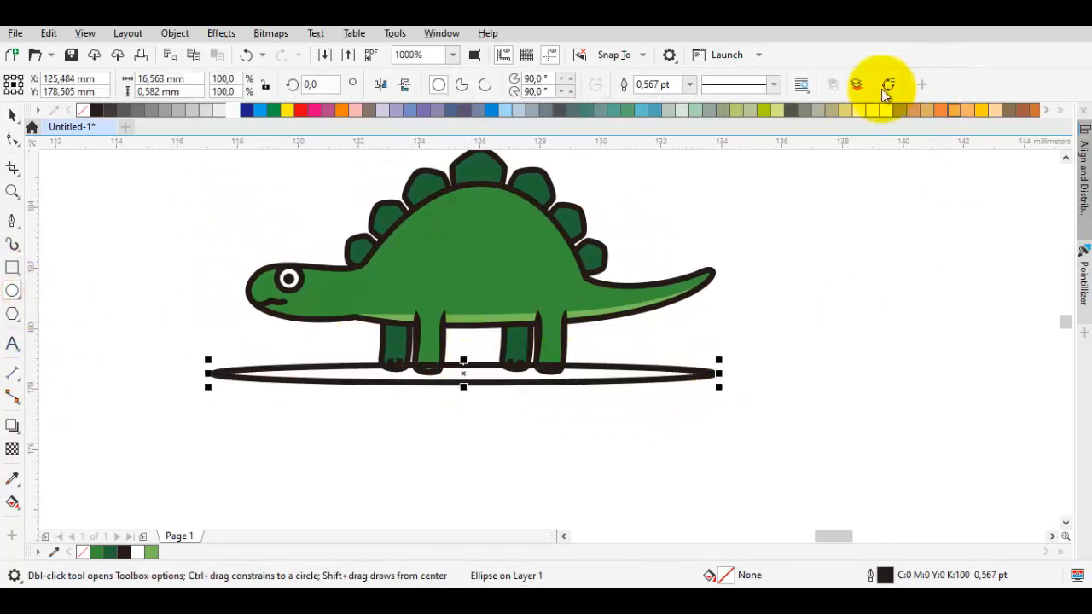
{"action": "left_click", "coordinate": [790, 110]}
{"action": "right_click", "coordinate": [83, 110]}
{"action": "scroll", "coordinate": [463, 363], "scroll_direction": "up", "scroll_amount": 1}
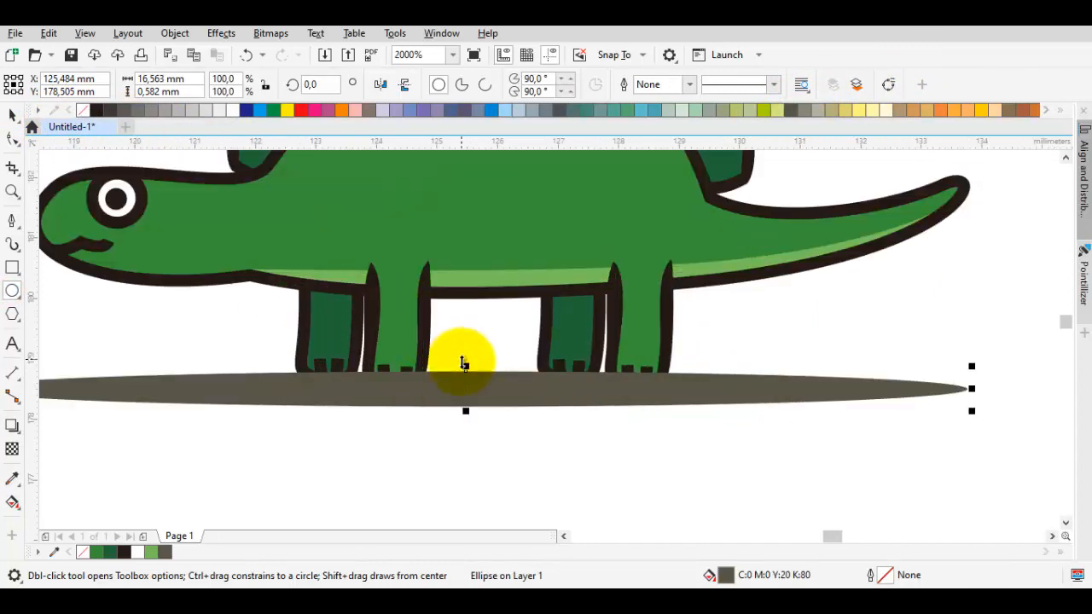
Stretch the shadow ellipse upward to about 0.93 mm high and send it to the back of the layer
{"action": "key", "text": "space"}
{"action": "mouse_move", "coordinate": [465, 368]}
{"action": "left_mouse_down"}
{"action": "mouse_move", "coordinate": [468, 357]}
{"action": "mouse_move", "coordinate": [475, 383]}
{"action": "left_mouse_up"}
{"action": "right_click", "coordinate": [475, 383]}
{"action": "mouse_move", "coordinate": [606, 250]}
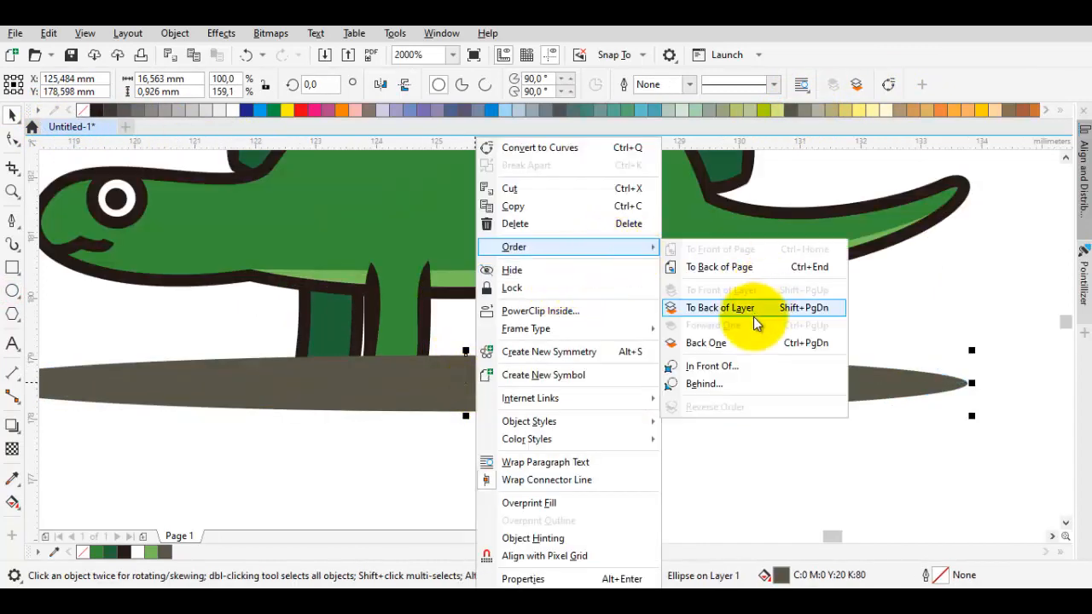
{"action": "left_click", "coordinate": [753, 308]}
{"action": "left_click", "coordinate": [836, 341]}
{"action": "scroll", "coordinate": [610, 392], "scroll_direction": "down", "scroll_amount": 1}
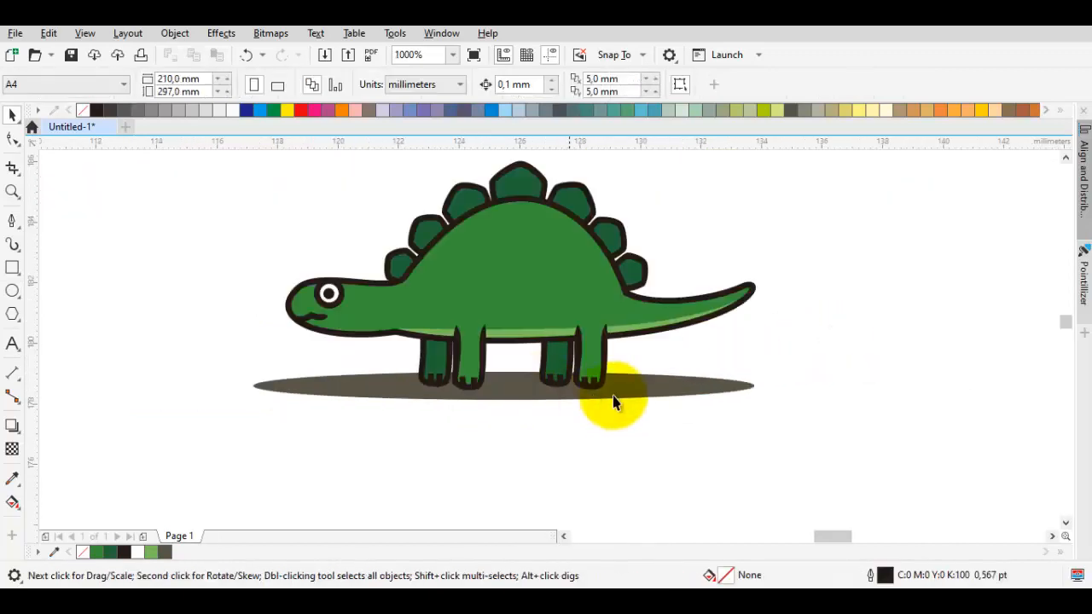
Narrow the shadow ellipse from both ends to about 14.6 mm wide and slightly reduce its height from the lower edge
{"action": "left_click", "coordinate": [523, 394]}
{"action": "left_click_drag", "start_coordinate": [248, 385], "coordinate": [294, 385]}
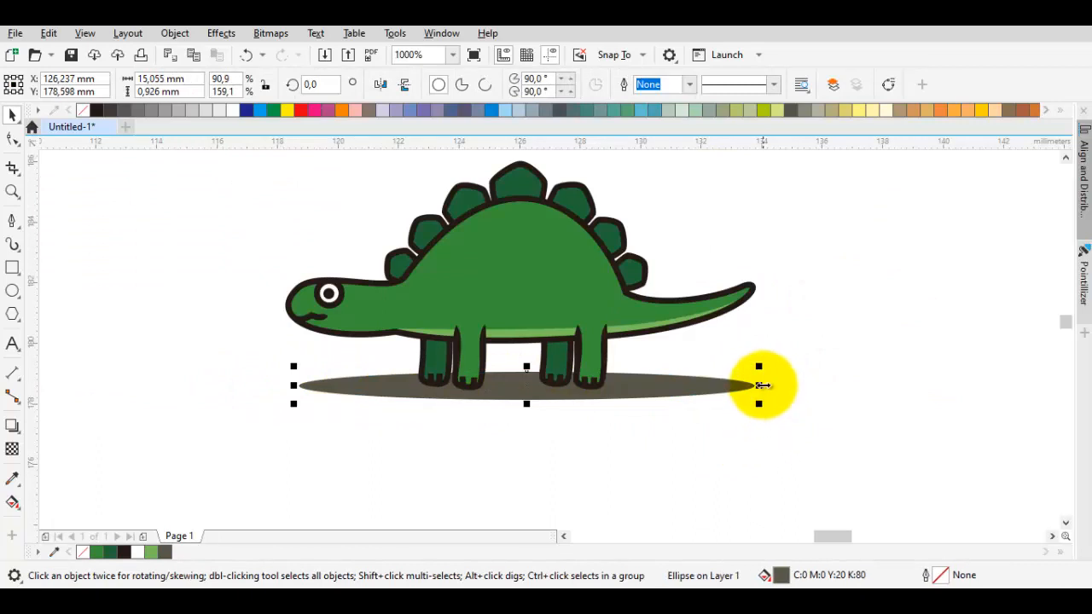
{"action": "left_click_drag", "start_coordinate": [758, 384], "coordinate": [731, 385]}
{"action": "scroll", "coordinate": [523, 411], "scroll_direction": "up", "scroll_amount": 1}
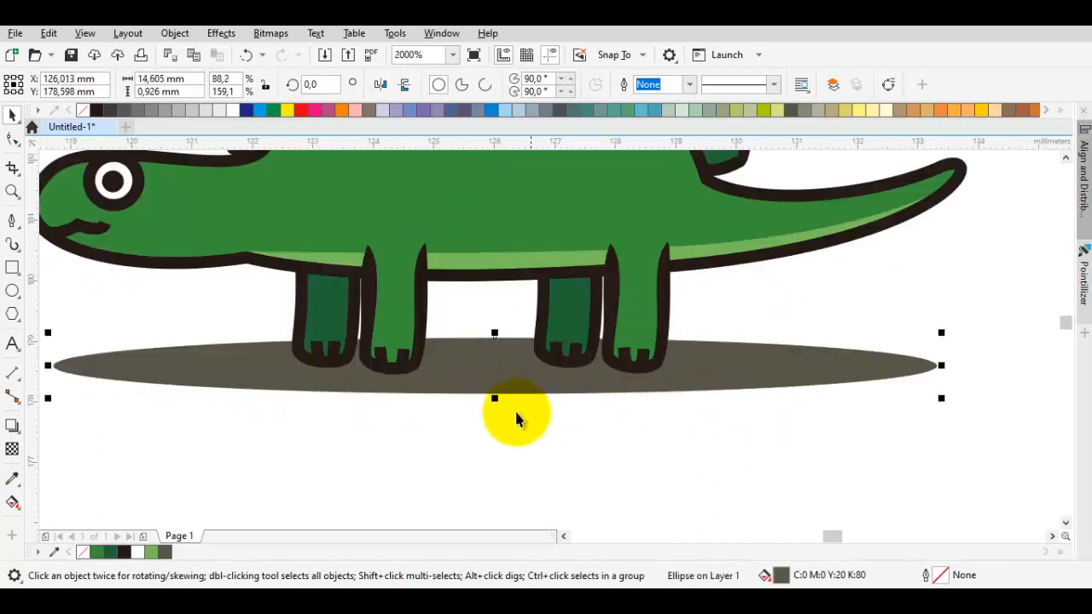
{"action": "scroll", "coordinate": [494, 400], "scroll_direction": "up", "scroll_amount": 1}
{"action": "left_click_drag", "start_coordinate": [494, 395], "coordinate": [500, 385]}
{"action": "scroll", "coordinate": [516, 365], "scroll_direction": "down", "scroll_amount": 3}
{"action": "left_click", "coordinate": [743, 407]}
Convert the dinosaur and its shadow ellipse to curves and group the two together
{"action": "left_click_drag", "start_coordinate": [760, 407], "coordinate": [242, 219]}
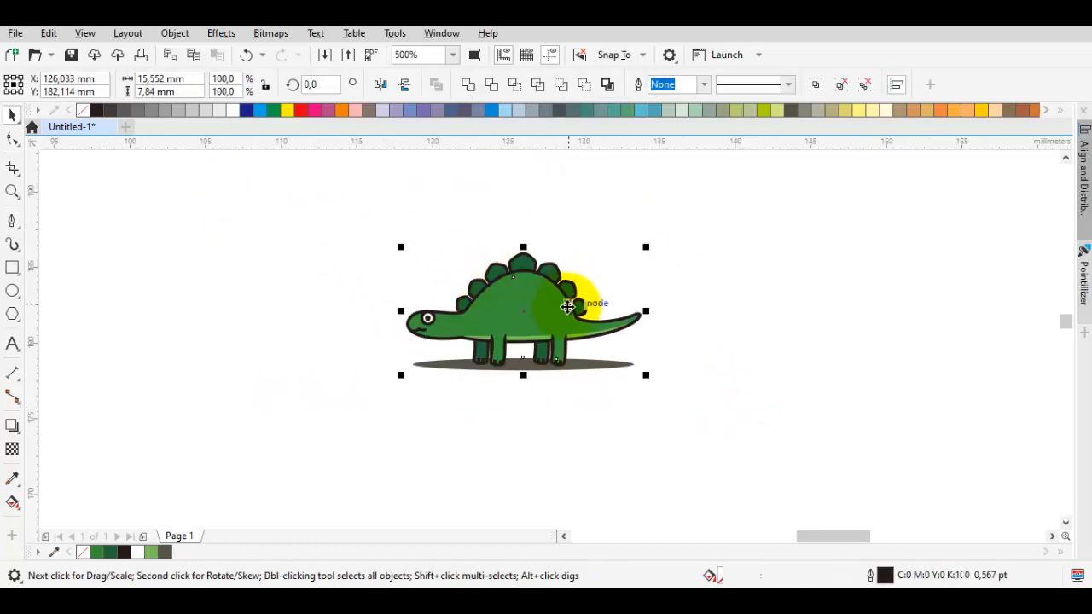
{"action": "right_click", "coordinate": [533, 305]}
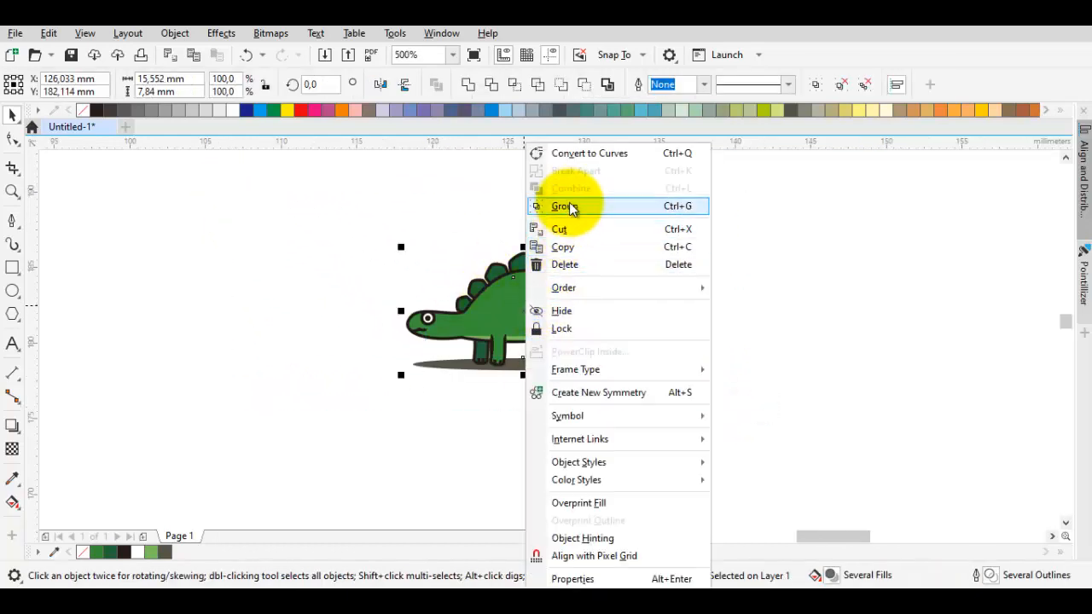
{"action": "left_click", "coordinate": [582, 152]}
{"action": "right_click", "coordinate": [536, 305]}
{"action": "left_click", "coordinate": [592, 204]}
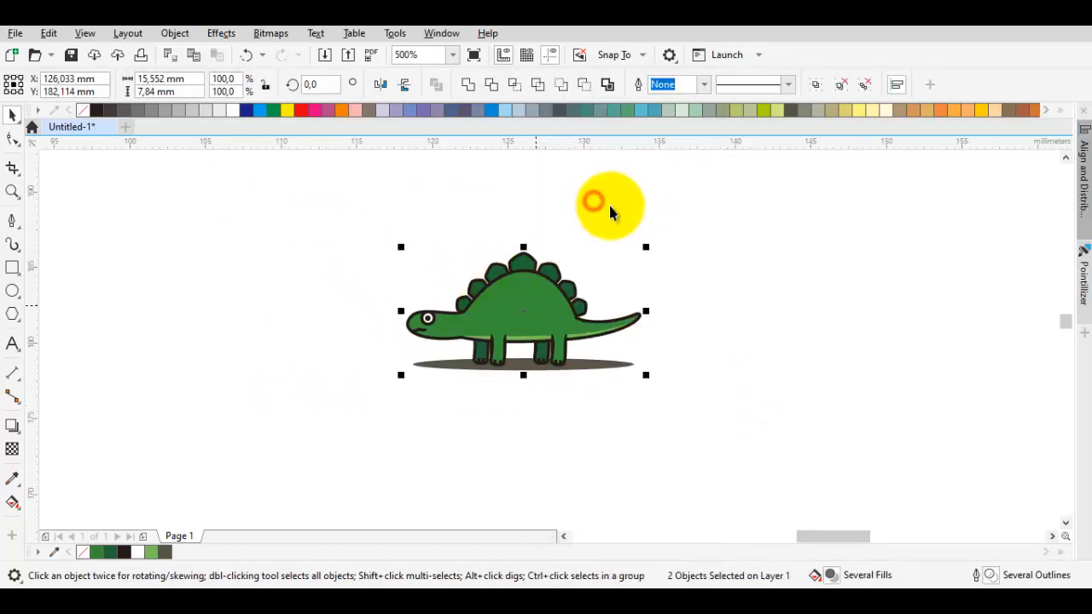
{"action": "left_click", "coordinate": [611, 205]}
{"action": "scroll", "coordinate": [555, 293], "scroll_direction": "up", "scroll_amount": 1}
{"action": "left_click_drag", "start_coordinate": [546, 304], "coordinate": [560, 342]}
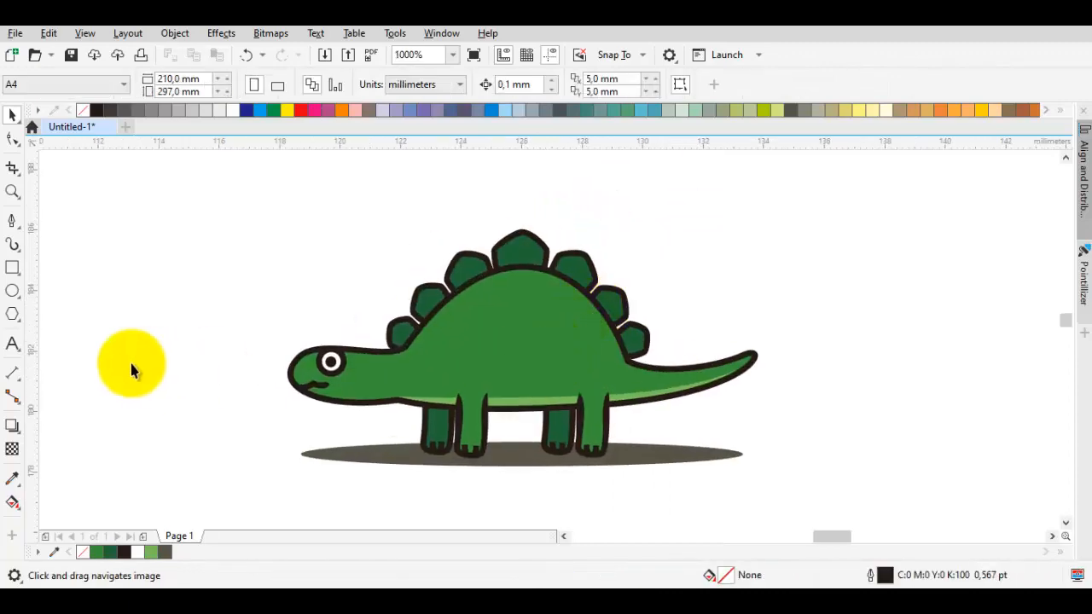